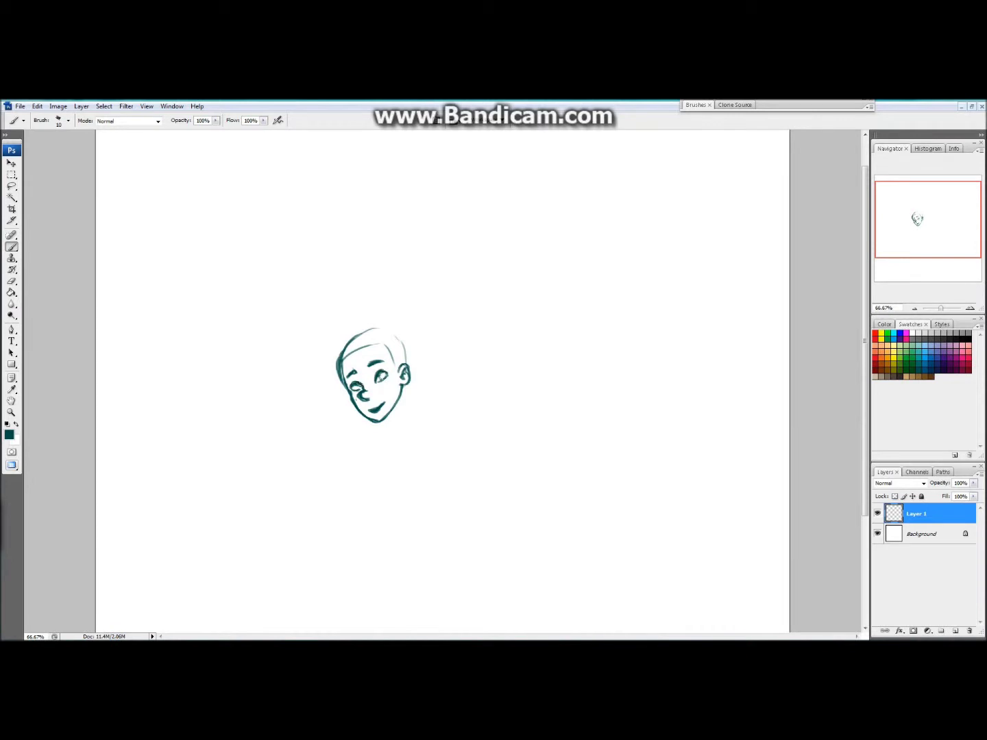
Sketch the hair outline and fringe around the girl's head, with a long strand sweeping out from the neck.
{"action": "key", "text": "ctrl+plus"}
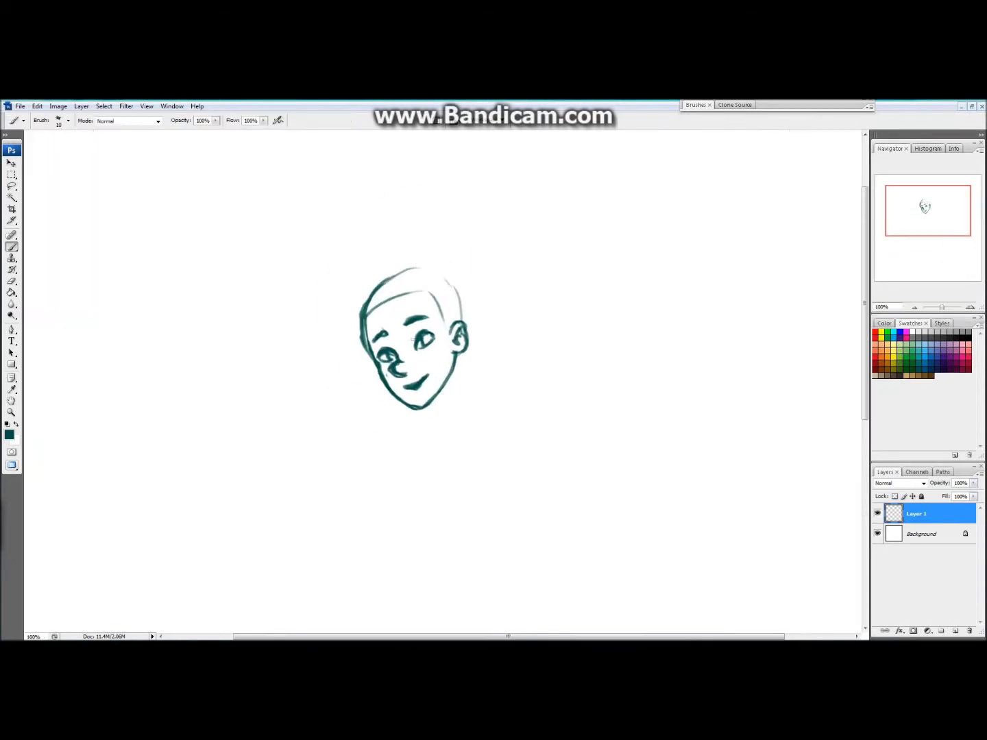
{"action": "mouse_move", "coordinate": [401, 274]}
{"action": "left_mouse_down"}
{"action": "mouse_move", "coordinate": [336, 359]}
{"action": "mouse_move", "coordinate": [342, 399]}
{"action": "left_mouse_up"}
{"action": "key", "text": "ctrl+alt+z"}
{"action": "left_click_drag", "start_coordinate": [364, 295], "coordinate": [445, 267]}
{"action": "left_click_drag", "start_coordinate": [333, 342], "coordinate": [473, 360]}
{"action": "left_click_drag", "start_coordinate": [364, 398], "coordinate": [255, 462]}
Sketch the neck line and a curved lock of hair falling behind the head and across the chest.
{"action": "left_click_drag", "start_coordinate": [453, 361], "coordinate": [432, 411]}
{"action": "mouse_move", "coordinate": [472, 360]}
{"action": "left_mouse_down"}
{"action": "mouse_move", "coordinate": [538, 398]}
{"action": "mouse_move", "coordinate": [418, 515]}
{"action": "left_mouse_up"}
{"action": "left_click_drag", "start_coordinate": [511, 412], "coordinate": [438, 459]}
{"action": "left_click_drag", "start_coordinate": [469, 421], "coordinate": [473, 442]}
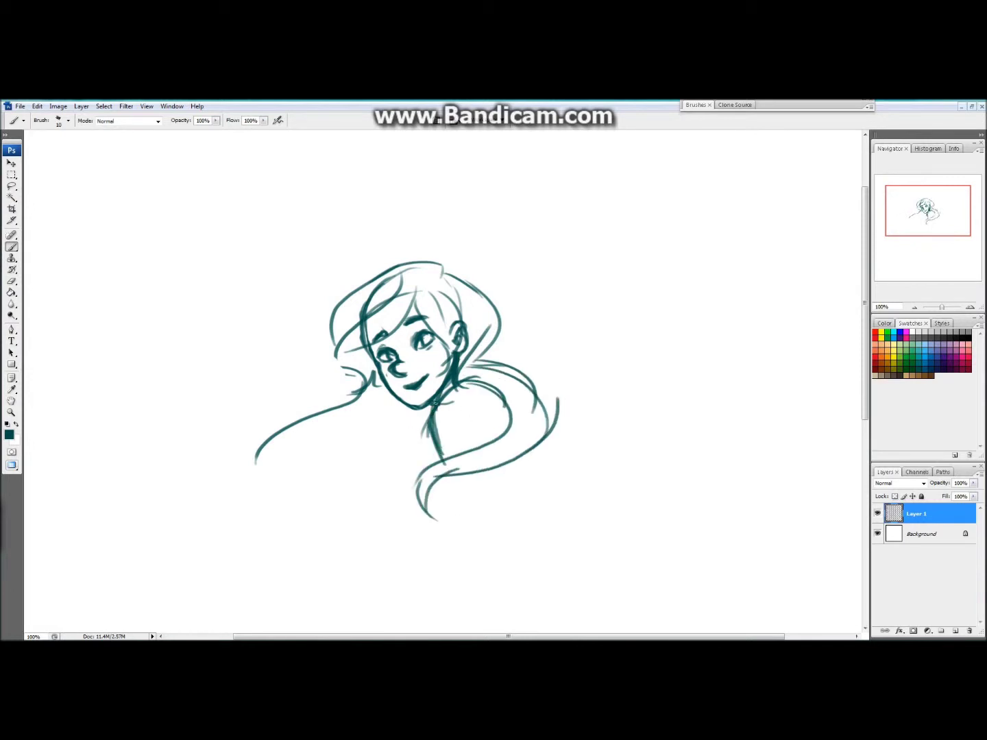
Undo the last stroke, redraw the shoulder and arm, and sketch two pointed animal ears on the head.
{"action": "key", "text": "ctrl+alt+z"}
{"action": "left_click_drag", "start_coordinate": [445, 384], "coordinate": [502, 439]}
{"action": "left_click_drag", "start_coordinate": [460, 427], "coordinate": [451, 457]}
{"action": "left_click_drag", "start_coordinate": [410, 284], "coordinate": [444, 274]}
{"action": "left_click_drag", "start_coordinate": [329, 312], "coordinate": [380, 288]}
{"action": "left_click_drag", "start_coordinate": [404, 280], "coordinate": [420, 238]}
Sketch the torso contour and the upper arms with bold, repeated lines.
{"action": "left_click_drag", "start_coordinate": [417, 421], "coordinate": [404, 484]}
{"action": "left_click_drag", "start_coordinate": [496, 446], "coordinate": [483, 501]}
{"action": "left_click_drag", "start_coordinate": [504, 398], "coordinate": [479, 515]}
{"action": "left_click_drag", "start_coordinate": [460, 425], "coordinate": [449, 522]}
{"action": "left_click_drag", "start_coordinate": [411, 449], "coordinate": [398, 503]}
Sketch long wavy locks of hair flowing around the waist and out to both sides of the body.
{"action": "left_click_drag", "start_coordinate": [384, 414], "coordinate": [438, 541]}
{"action": "left_click_drag", "start_coordinate": [356, 432], "coordinate": [322, 521]}
{"action": "left_click_drag", "start_coordinate": [540, 449], "coordinate": [411, 555]}
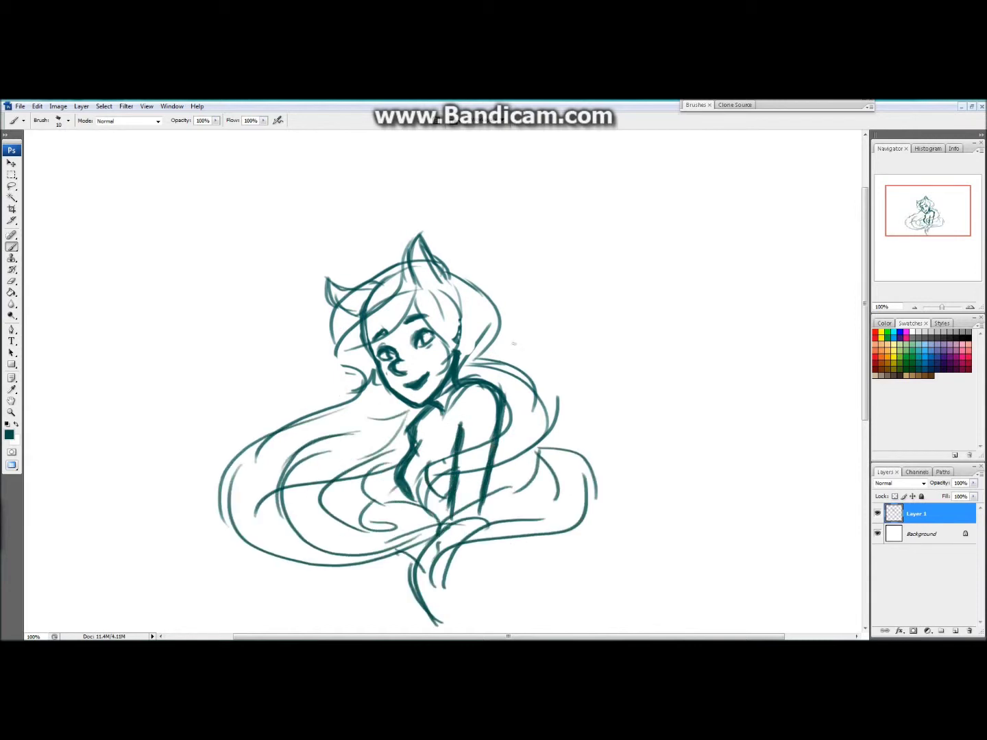
{"action": "left_click_drag", "start_coordinate": [488, 356], "coordinate": [596, 411]}
{"action": "left_click_drag", "start_coordinate": [369, 351], "coordinate": [288, 404]}
{"action": "left_click_drag", "start_coordinate": [363, 388], "coordinate": [237, 439]}
{"action": "left_click_drag", "start_coordinate": [316, 434], "coordinate": [244, 486]}
Sketch large sweeping arcs above and around the head and fill the space inside with looping strands.
{"action": "left_click_drag", "start_coordinate": [411, 217], "coordinate": [270, 383]}
{"action": "left_click_drag", "start_coordinate": [398, 207], "coordinate": [553, 336]}
{"action": "left_click_drag", "start_coordinate": [411, 180], "coordinate": [269, 357]}
{"action": "left_click_drag", "start_coordinate": [386, 201], "coordinate": [558, 357]}
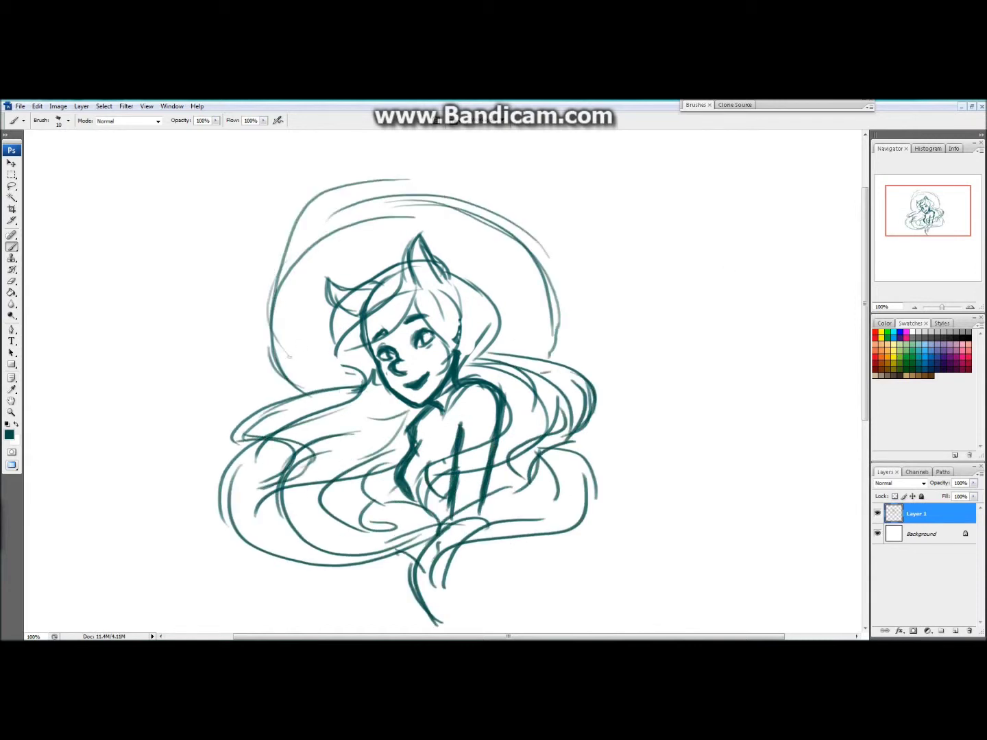
{"action": "left_click_drag", "start_coordinate": [292, 367], "coordinate": [353, 322]}
{"action": "left_click_drag", "start_coordinate": [322, 288], "coordinate": [394, 256]}
{"action": "left_click_drag", "start_coordinate": [425, 218], "coordinate": [484, 285]}
{"action": "left_click_drag", "start_coordinate": [532, 280], "coordinate": [552, 333]}
Sketch the strapless top's edge across the chest and strengthen the shoulder, chest and cheek lines.
{"action": "left_click_drag", "start_coordinate": [411, 447], "coordinate": [447, 486]}
{"action": "left_click_drag", "start_coordinate": [484, 384], "coordinate": [506, 446]}
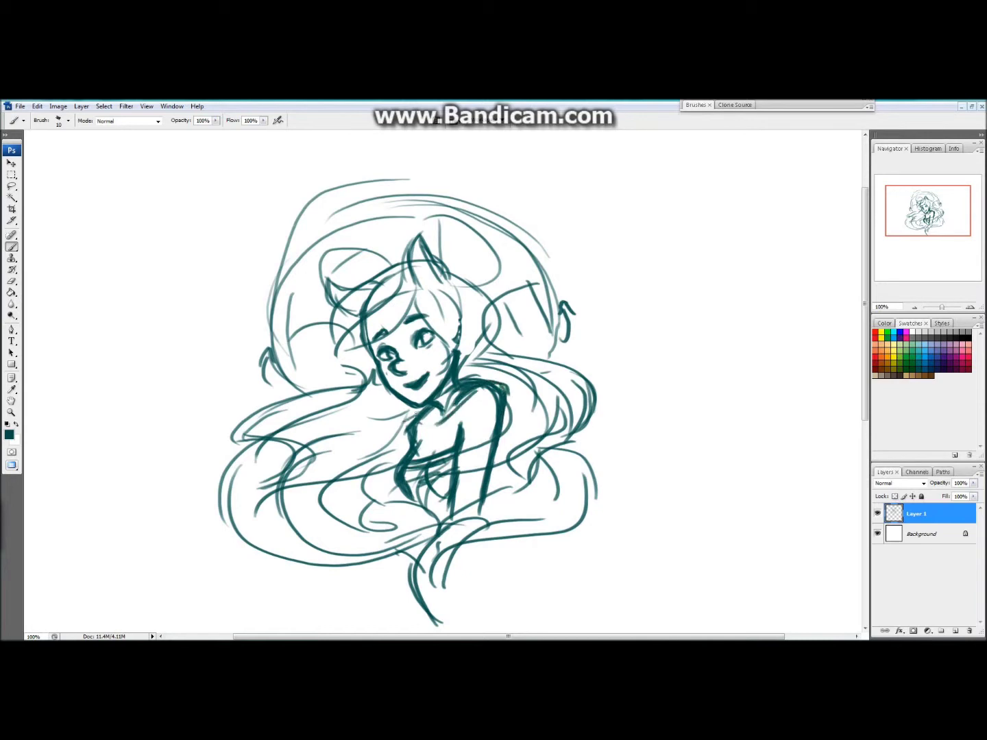
{"action": "left_click_drag", "start_coordinate": [437, 408], "coordinate": [396, 470]}
{"action": "left_click_drag", "start_coordinate": [421, 356], "coordinate": [404, 374]}
Add a new layer, then enlarge the rough sketch to 138.9% and lower its layer opacity to 66%.
{"action": "left_click", "coordinate": [954, 630]}
{"action": "left_click", "coordinate": [971, 307]}
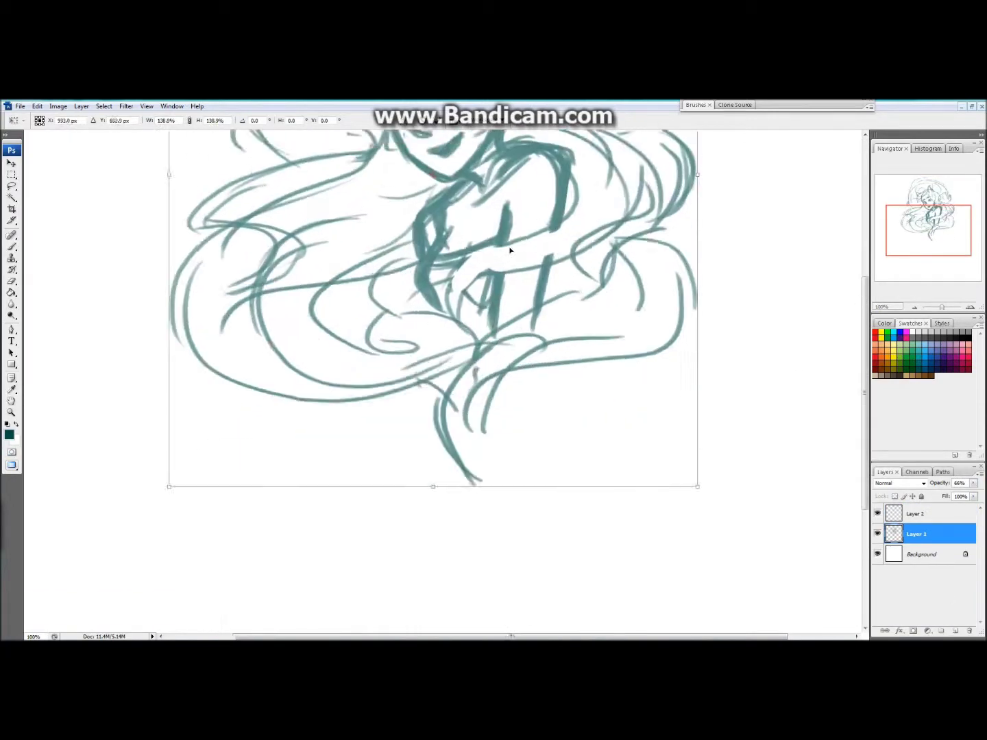
On Layer 2, draw cleaner eyes with lashes, the nose and a smiling mouth with a 7 px brush.
{"action": "left_click", "coordinate": [916, 514]}
{"action": "left_click", "coordinate": [68, 120]}
{"action": "left_click", "coordinate": [970, 308]}
{"action": "left_click_drag", "start_coordinate": [504, 301], "coordinate": [442, 334]}
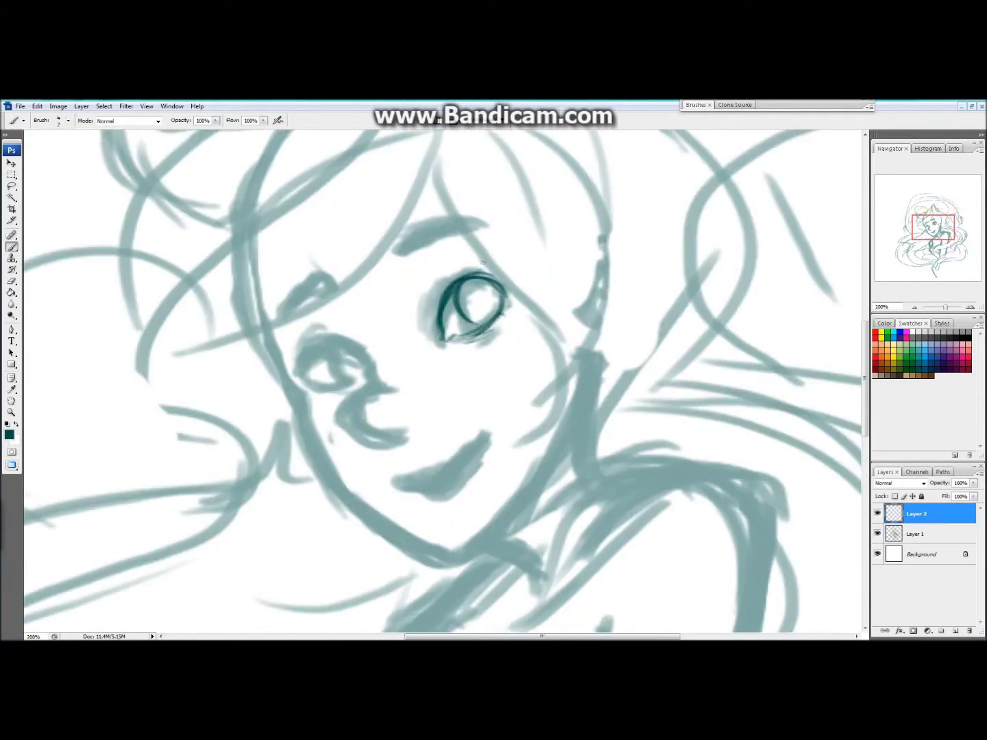
{"action": "left_click_drag", "start_coordinate": [485, 274], "coordinate": [509, 279]}
{"action": "left_click_drag", "start_coordinate": [307, 373], "coordinate": [363, 359]}
{"action": "left_click_drag", "start_coordinate": [309, 383], "coordinate": [366, 376]}
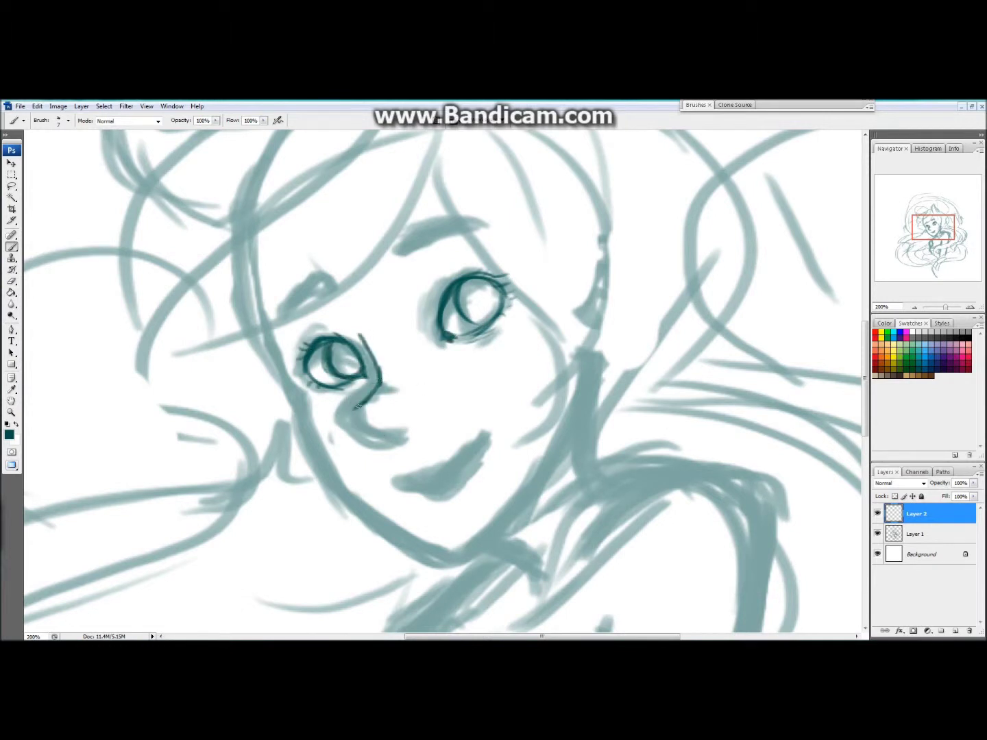
{"action": "mouse_move", "coordinate": [376, 390]}
{"action": "left_mouse_down"}
{"action": "mouse_move", "coordinate": [404, 440]}
{"action": "mouse_move", "coordinate": [429, 430]}
{"action": "left_mouse_up"}
{"action": "mouse_move", "coordinate": [397, 485]}
{"action": "left_mouse_down"}
{"action": "mouse_move", "coordinate": [488, 435]}
{"action": "mouse_move", "coordinate": [456, 490]}
{"action": "mouse_move", "coordinate": [489, 433]}
{"action": "left_mouse_up"}
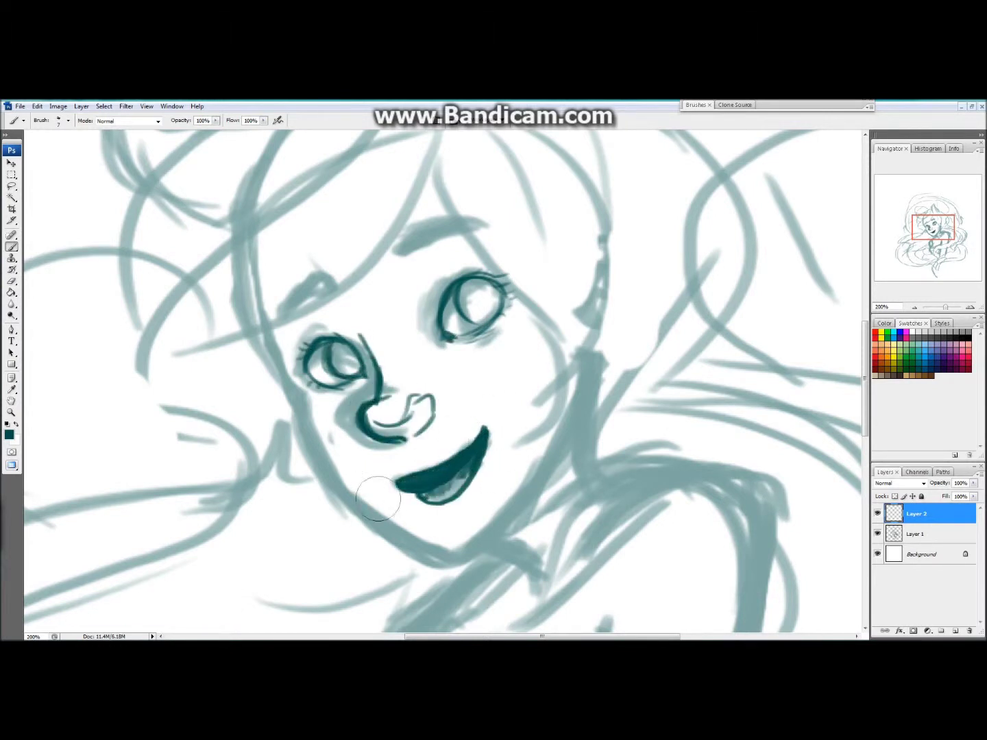
Add a layer below the line drawing and paint the hair on the head and beside the face dark brown.
{"action": "key", "text": "ctrl+minus"}
{"action": "key", "text": "ctrl+minus"}
{"action": "left_click", "coordinate": [955, 629], "text": "ctrl"}
{"action": "mouse_move", "coordinate": [355, 202]}
{"action": "left_mouse_down"}
{"action": "mouse_move", "coordinate": [326, 288]}
{"action": "mouse_move", "coordinate": [363, 356]}
{"action": "mouse_move", "coordinate": [384, 207]}
{"action": "mouse_move", "coordinate": [482, 287]}
{"action": "mouse_move", "coordinate": [479, 277]}
{"action": "left_mouse_up"}
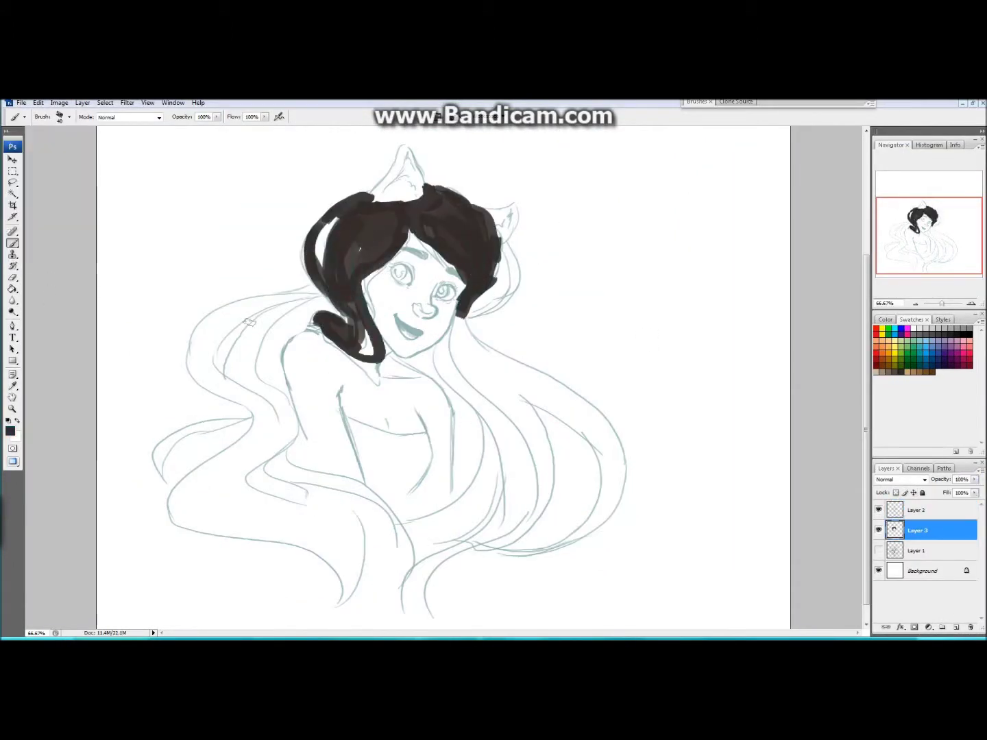
{"action": "left_click_drag", "start_coordinate": [363, 330], "coordinate": [373, 359]}
{"action": "mouse_move", "coordinate": [515, 240]}
{"action": "left_mouse_down"}
{"action": "mouse_move", "coordinate": [411, 356]}
{"action": "mouse_move", "coordinate": [449, 387]}
{"action": "left_mouse_up"}
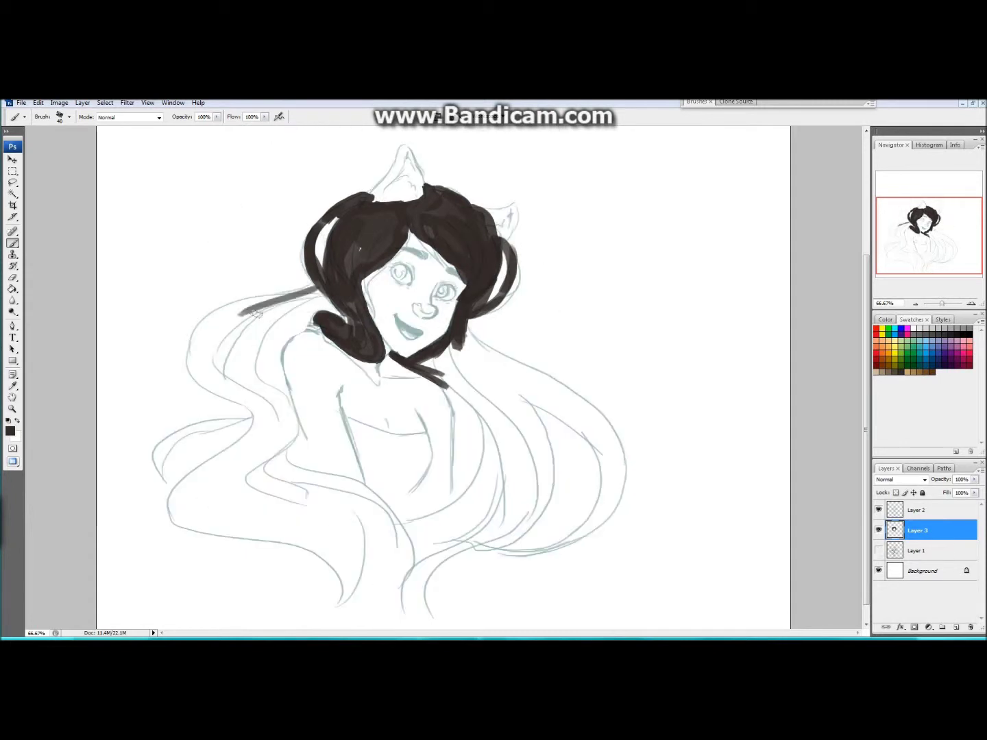
{"action": "mouse_move", "coordinate": [322, 299]}
{"action": "left_mouse_down"}
{"action": "mouse_move", "coordinate": [225, 401]}
{"action": "mouse_move", "coordinate": [274, 453]}
{"action": "left_mouse_up"}
{"action": "left_click_drag", "start_coordinate": [356, 233], "coordinate": [362, 349]}
{"action": "left_click_drag", "start_coordinate": [463, 215], "coordinate": [507, 250]}
Paint the long dark brown locks flowing down the side of the body toward which the face is turned.
{"action": "mouse_move", "coordinate": [449, 343]}
{"action": "left_mouse_down"}
{"action": "mouse_move", "coordinate": [531, 409]}
{"action": "mouse_move", "coordinate": [596, 534]}
{"action": "left_mouse_up"}
{"action": "left_click_drag", "start_coordinate": [494, 399], "coordinate": [569, 562]}
{"action": "left_click_drag", "start_coordinate": [439, 363], "coordinate": [383, 610]}
{"action": "left_click_drag", "start_coordinate": [535, 439], "coordinate": [449, 607]}
{"action": "left_click_drag", "start_coordinate": [439, 355], "coordinate": [521, 480]}
{"action": "left_click_drag", "start_coordinate": [473, 363], "coordinate": [590, 548]}
{"action": "left_click_drag", "start_coordinate": [493, 479], "coordinate": [603, 576]}
Paint the dark brown waves behind the near shoulder and below the waist, plus an outer lock opposite.
{"action": "left_click_drag", "start_coordinate": [322, 411], "coordinate": [233, 494]}
{"action": "left_click_drag", "start_coordinate": [309, 439], "coordinate": [185, 522]}
{"action": "left_click_drag", "start_coordinate": [205, 535], "coordinate": [362, 559]}
{"action": "mouse_move", "coordinate": [274, 305]}
{"action": "left_mouse_down"}
{"action": "mouse_move", "coordinate": [188, 429]}
{"action": "mouse_move", "coordinate": [199, 357]}
{"action": "left_mouse_up"}
{"action": "mouse_move", "coordinate": [460, 348]}
{"action": "left_mouse_down"}
{"action": "mouse_move", "coordinate": [555, 353]}
{"action": "mouse_move", "coordinate": [607, 446]}
{"action": "left_mouse_up"}
Fill the gaps in the lower dark brown locks and tidy the hair edges around the ear and face.
{"action": "left_click_drag", "start_coordinate": [225, 439], "coordinate": [261, 527]}
{"action": "mouse_move", "coordinate": [393, 534]}
{"action": "left_mouse_down"}
{"action": "mouse_move", "coordinate": [322, 599]}
{"action": "mouse_move", "coordinate": [268, 466]}
{"action": "left_mouse_up"}
{"action": "left_click_drag", "start_coordinate": [374, 531], "coordinate": [305, 492]}
{"action": "left_click_drag", "start_coordinate": [377, 473], "coordinate": [274, 521]}
{"action": "left_click_drag", "start_coordinate": [418, 493], "coordinate": [353, 627]}
{"action": "left_click_drag", "start_coordinate": [318, 439], "coordinate": [280, 466]}
{"action": "mouse_move", "coordinate": [445, 453]}
{"action": "left_mouse_down"}
{"action": "mouse_move", "coordinate": [494, 527]}
{"action": "mouse_move", "coordinate": [472, 534]}
{"action": "left_mouse_up"}
{"action": "left_click_drag", "start_coordinate": [387, 188], "coordinate": [357, 202]}
{"action": "left_click_drag", "start_coordinate": [363, 257], "coordinate": [373, 324]}
{"action": "left_click_drag", "start_coordinate": [433, 319], "coordinate": [450, 333]}
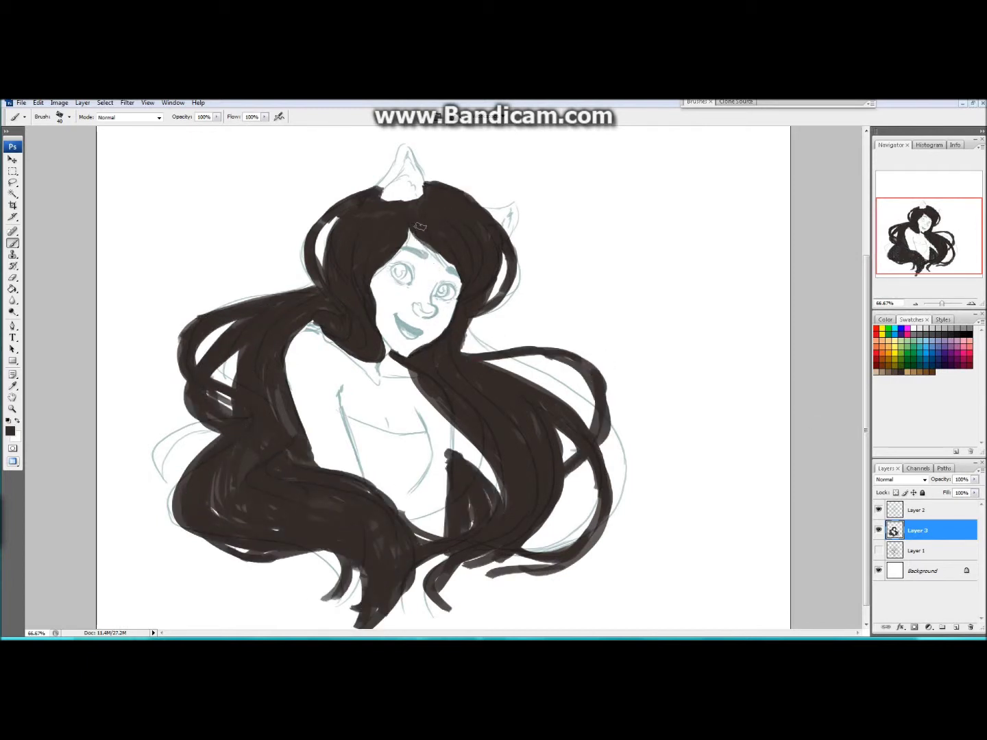
Add a new layer at the top of the layer stack and hide the dark hair layer.
{"action": "left_click", "coordinate": [956, 627]}
{"action": "left_click_drag", "start_coordinate": [918, 531], "coordinate": [935, 511]}
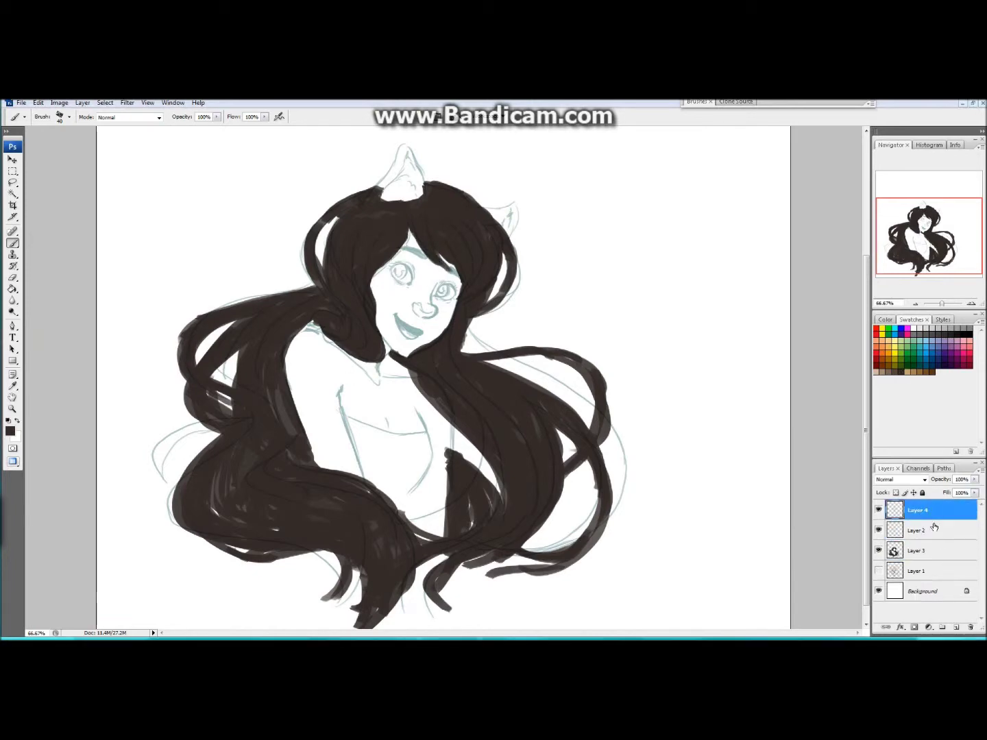
{"action": "left_click", "coordinate": [878, 550]}
Outline the nose, cheeks and jaw in brown on the new layer with a 7 px brush.
{"action": "key", "text": "ctrl+plus"}
{"action": "key", "text": "ctrl+plus"}
{"action": "left_click", "coordinate": [69, 117]}
{"action": "type", "text": "7"}
{"action": "key", "text": "Return"}
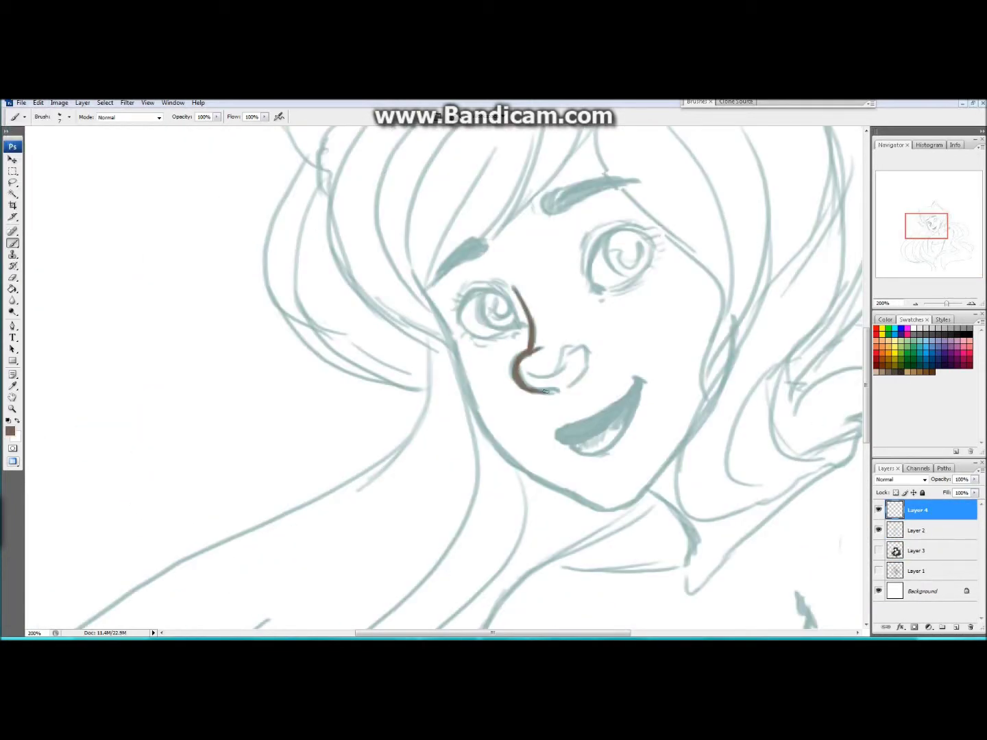
{"action": "left_click_drag", "start_coordinate": [461, 353], "coordinate": [534, 480]}
{"action": "key", "text": "ctrl+z"}
{"action": "left_click_drag", "start_coordinate": [456, 346], "coordinate": [622, 505]}
{"action": "left_click_drag", "start_coordinate": [694, 431], "coordinate": [731, 310]}
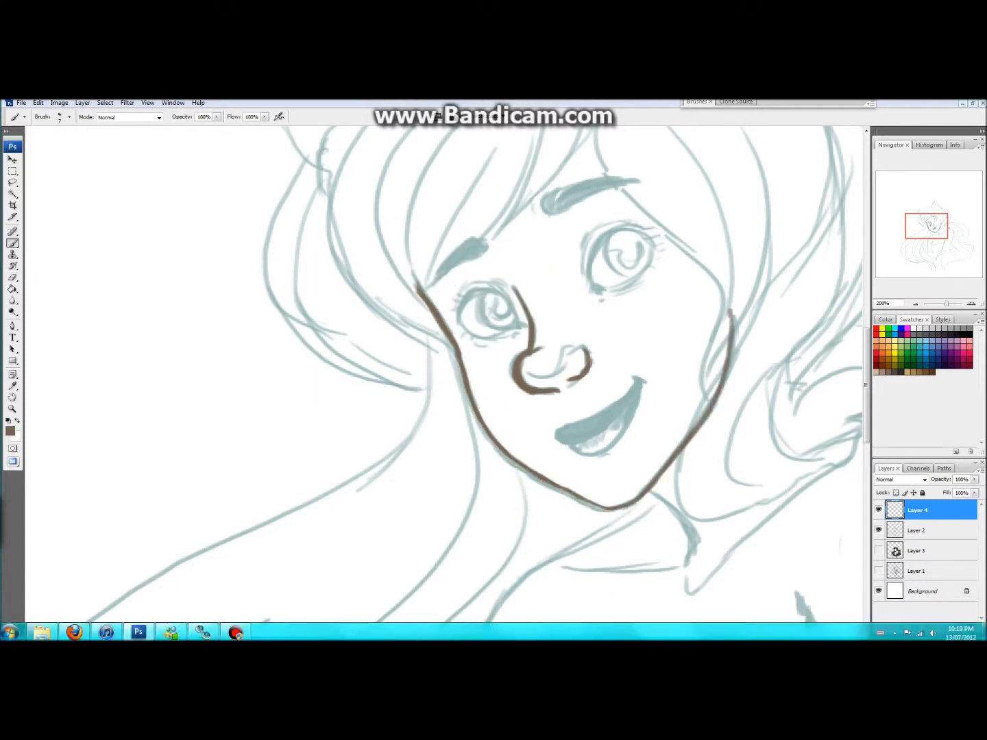
Draw the brown neck line and the collarbone lines running toward the shoulder.
{"action": "left_click_drag", "start_coordinate": [644, 485], "coordinate": [415, 345]}
{"action": "left_click_drag", "start_coordinate": [415, 344], "coordinate": [453, 426]}
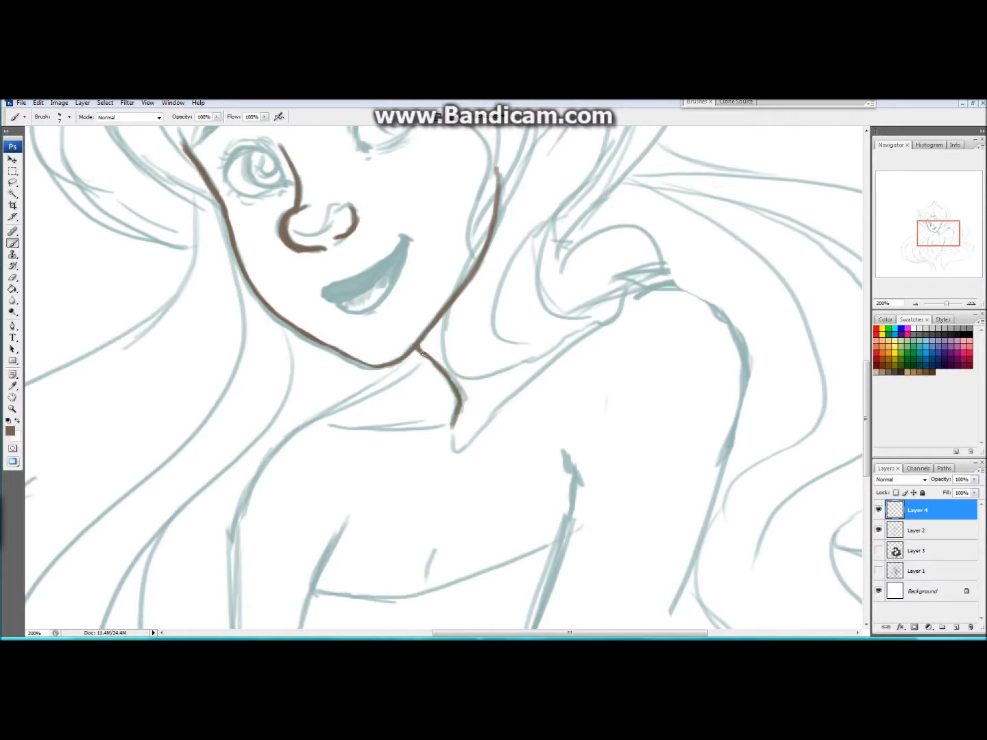
{"action": "left_click_drag", "start_coordinate": [472, 429], "coordinate": [586, 343]}
{"action": "mouse_move", "coordinate": [434, 437]}
{"action": "left_mouse_down"}
{"action": "mouse_move", "coordinate": [366, 426]}
{"action": "mouse_move", "coordinate": [559, 339]}
{"action": "left_mouse_up"}
{"action": "mouse_move", "coordinate": [595, 284]}
{"action": "left_mouse_down"}
{"action": "mouse_move", "coordinate": [408, 510]}
{"action": "mouse_move", "coordinate": [195, 527]}
{"action": "left_mouse_up"}
{"action": "mouse_move", "coordinate": [614, 225]}
{"action": "left_mouse_down"}
{"action": "mouse_move", "coordinate": [719, 271]}
{"action": "mouse_move", "coordinate": [719, 332]}
{"action": "left_mouse_up"}
{"action": "key", "text": "ctrl+z"}
{"action": "mouse_move", "coordinate": [717, 271]}
{"action": "left_mouse_down"}
{"action": "mouse_move", "coordinate": [691, 473]}
{"action": "mouse_move", "coordinate": [749, 138]}
{"action": "left_mouse_up"}
{"action": "key", "text": "ctrl+z"}
Outline the arms, the side of the torso and the chest in brown over the sketch.
{"action": "left_click_drag", "start_coordinate": [600, 277], "coordinate": [525, 568]}
{"action": "mouse_move", "coordinate": [773, 134]}
{"action": "left_mouse_down"}
{"action": "mouse_move", "coordinate": [746, 302]}
{"action": "mouse_move", "coordinate": [658, 524]}
{"action": "left_mouse_up"}
{"action": "left_click_drag", "start_coordinate": [268, 367], "coordinate": [258, 628]}
{"action": "left_click_drag", "start_coordinate": [363, 340], "coordinate": [343, 394]}
{"action": "mouse_move", "coordinate": [464, 359]}
{"action": "left_mouse_down"}
{"action": "mouse_move", "coordinate": [453, 401]}
{"action": "mouse_move", "coordinate": [501, 475]}
{"action": "left_mouse_up"}
{"action": "left_click_drag", "start_coordinate": [260, 206], "coordinate": [411, 480]}
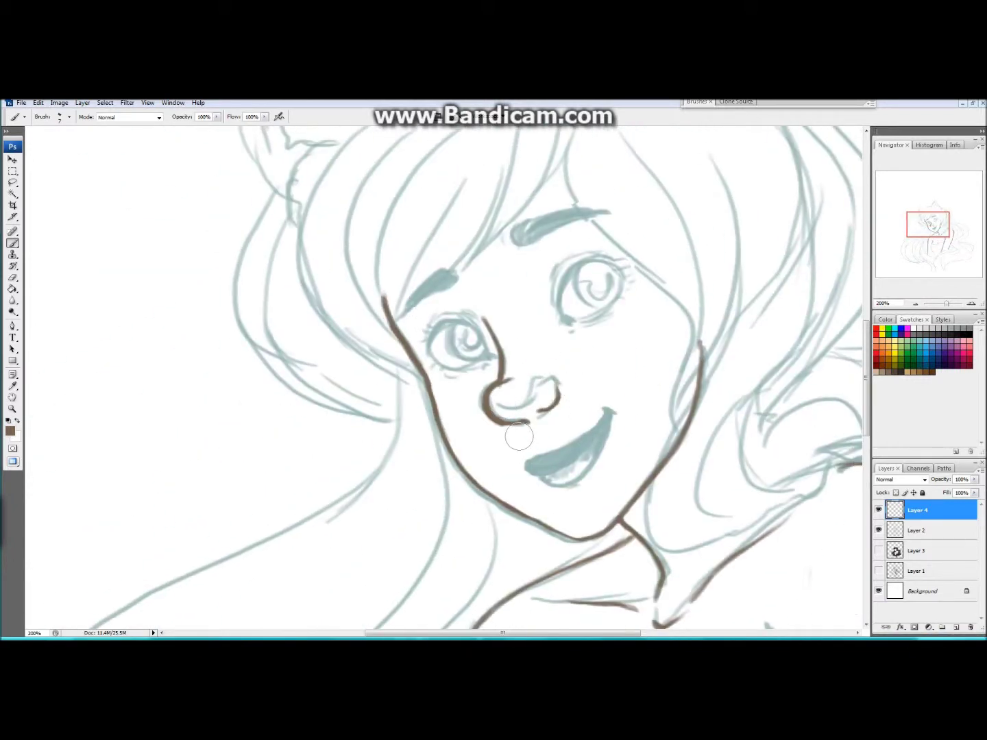
Paint both eyebrows near-black on a new layer between the hair layer and the line drawing.
{"action": "key", "text": "ctrl+minus"}
{"action": "key", "text": "ctrl+minus"}
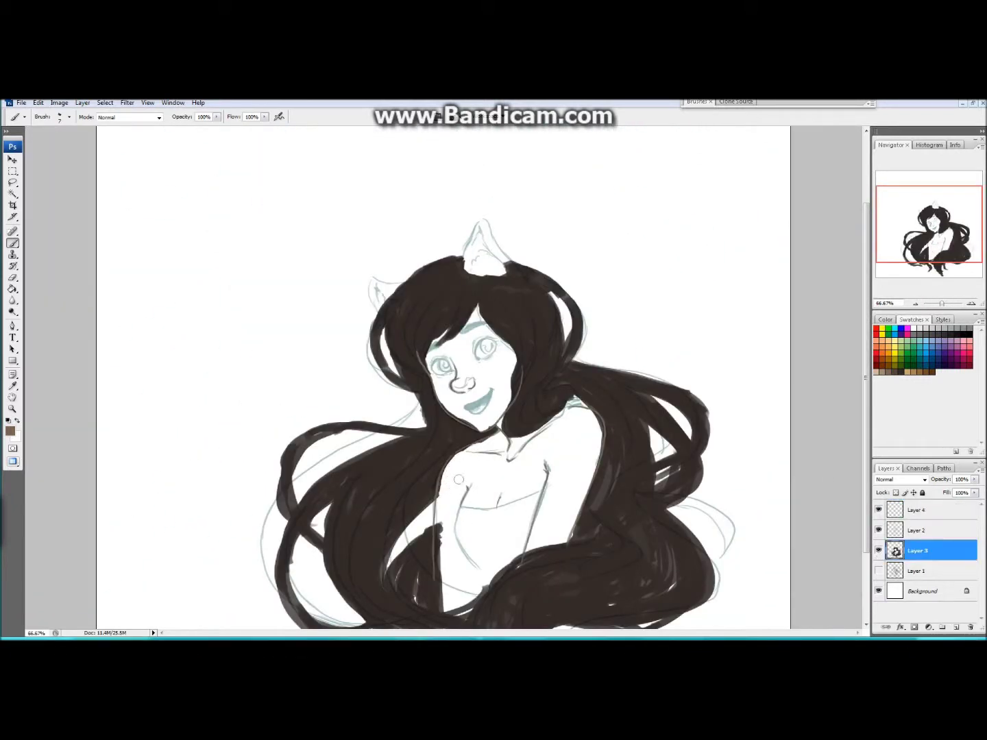
{"action": "key", "text": "ctrl+plus"}
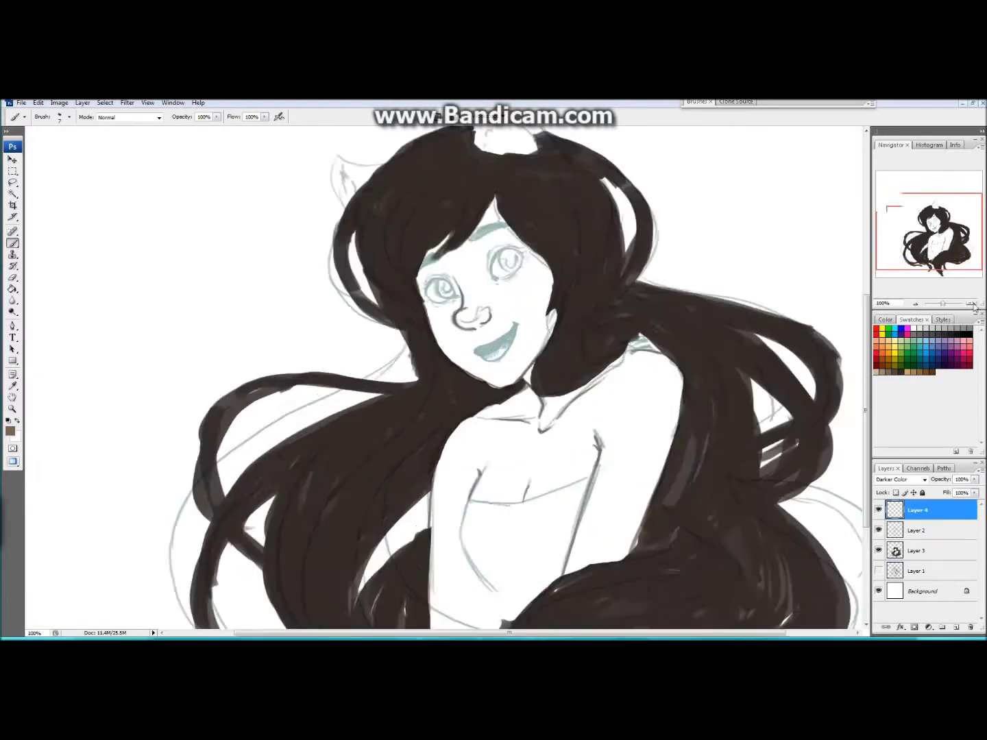
{"action": "key", "text": "ctrl+plus"}
{"action": "left_click_drag", "start_coordinate": [391, 271], "coordinate": [464, 244]}
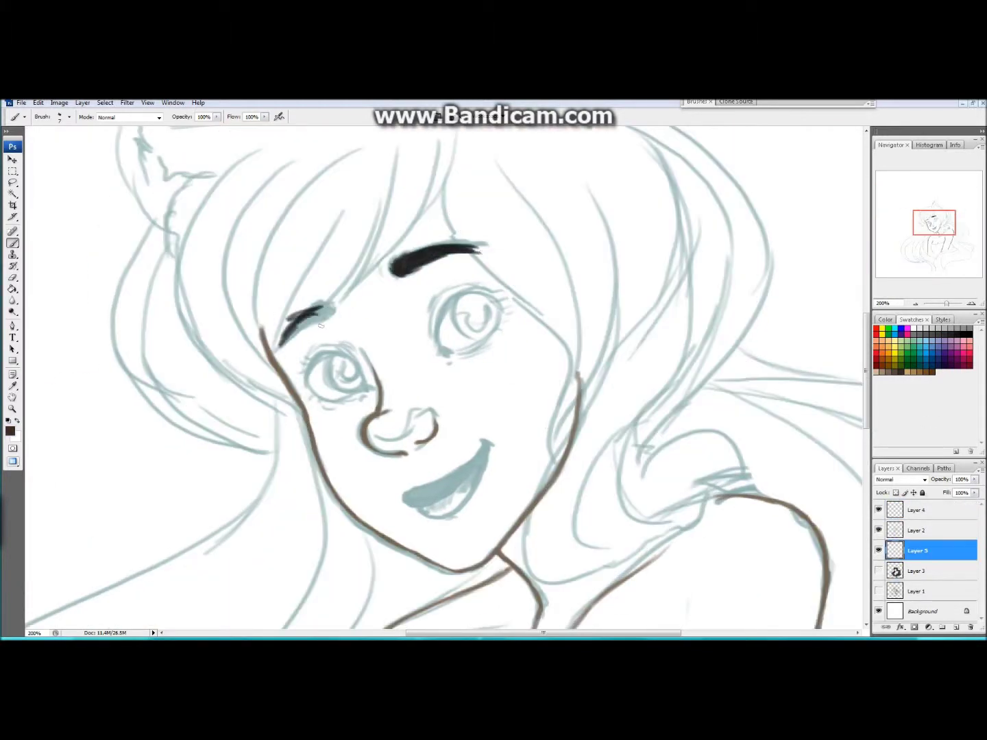
{"action": "left_click_drag", "start_coordinate": [330, 304], "coordinate": [281, 340]}
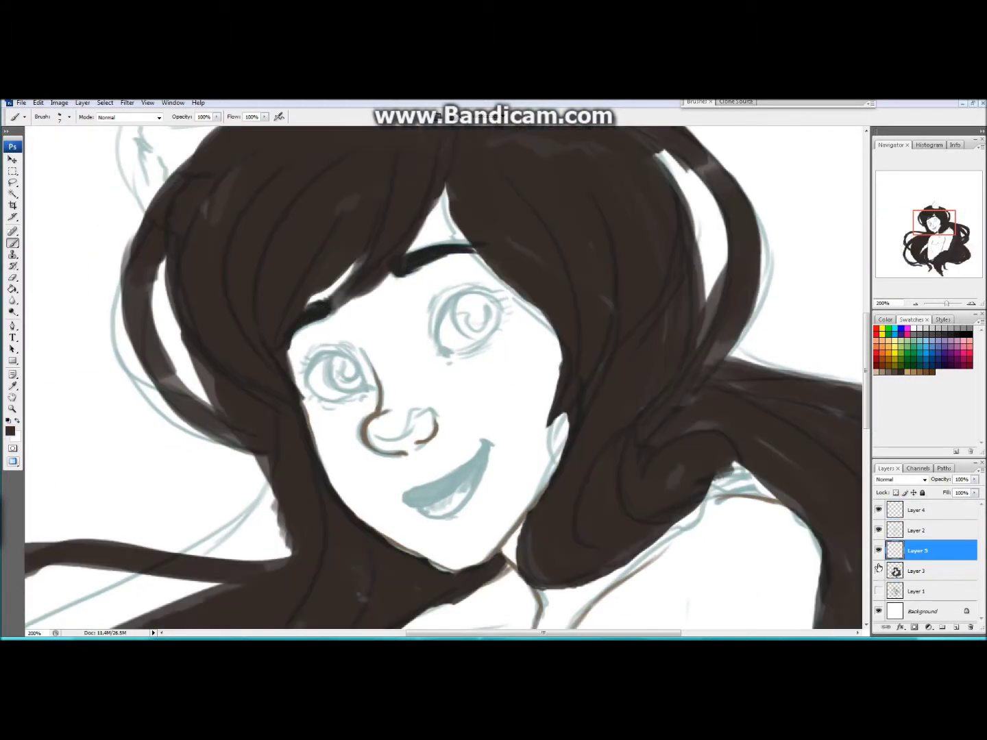
Add a new top layer and ink the larger eye's dark outline and lashes with a 4 px brush.
{"action": "left_click", "coordinate": [954, 627]}
{"action": "left_click", "coordinate": [60, 116]}
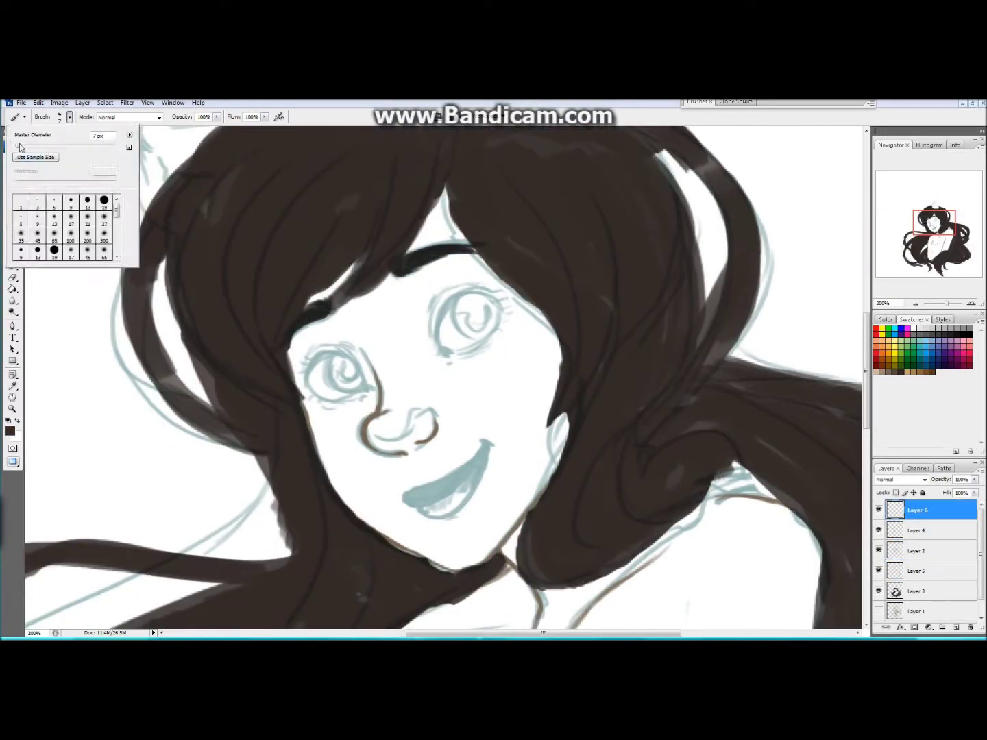
{"action": "left_click", "coordinate": [28, 171]}
{"action": "key", "text": "ctrl+plus"}
{"action": "left_click_drag", "start_coordinate": [457, 257], "coordinate": [444, 280]}
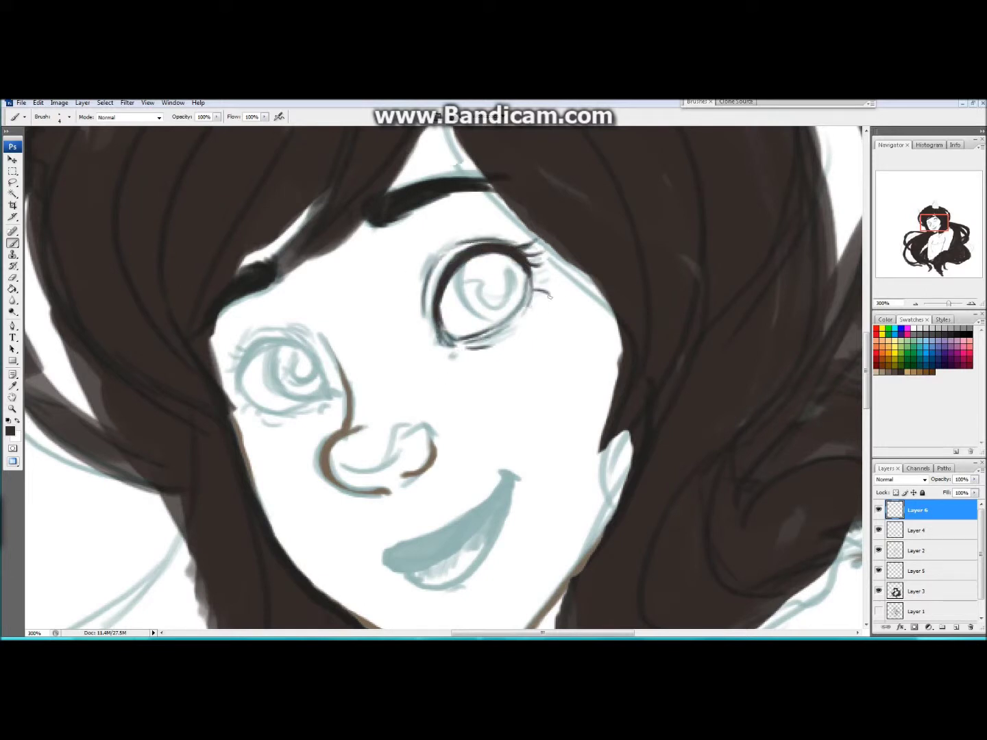
Ink the dark outline, upper lid and lashes of the other eye.
{"action": "mouse_move", "coordinate": [240, 387]}
{"action": "left_mouse_down"}
{"action": "mouse_move", "coordinate": [256, 355]}
{"action": "mouse_move", "coordinate": [296, 342]}
{"action": "left_mouse_up"}
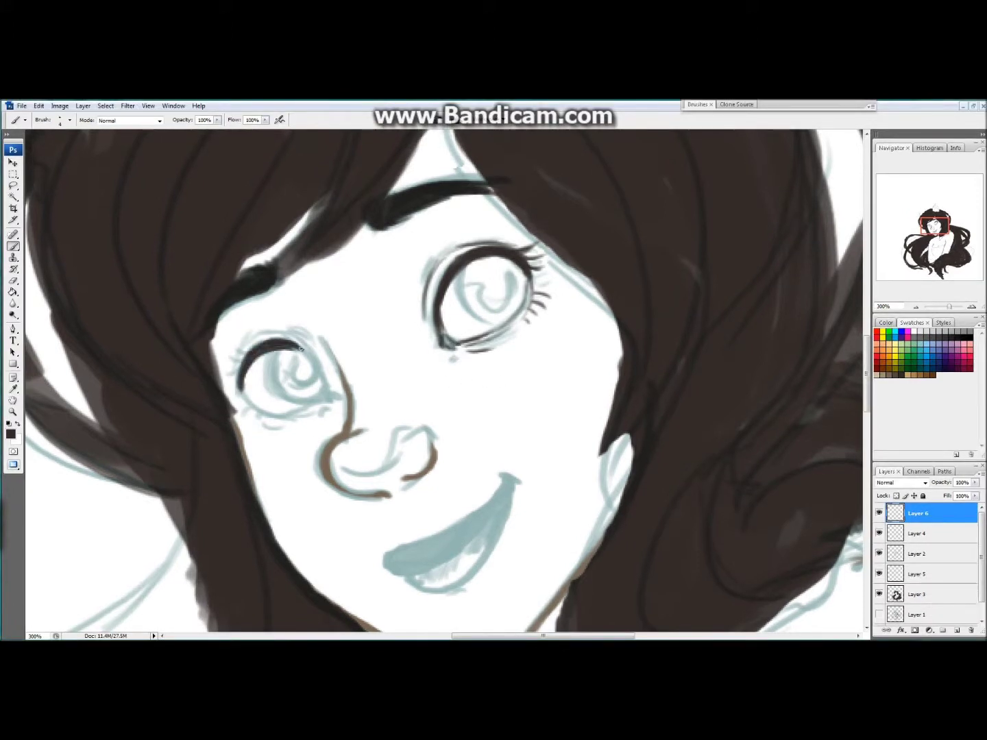
{"action": "key", "text": "bracketright"}
{"action": "key", "text": "bracketright"}
{"action": "key", "text": "bracketright"}
{"action": "key", "text": "bracketright"}
{"action": "key", "text": "bracketright"}
{"action": "key", "text": "bracketright"}
{"action": "key", "text": "bracketright"}
{"action": "key", "text": "bracketright"}
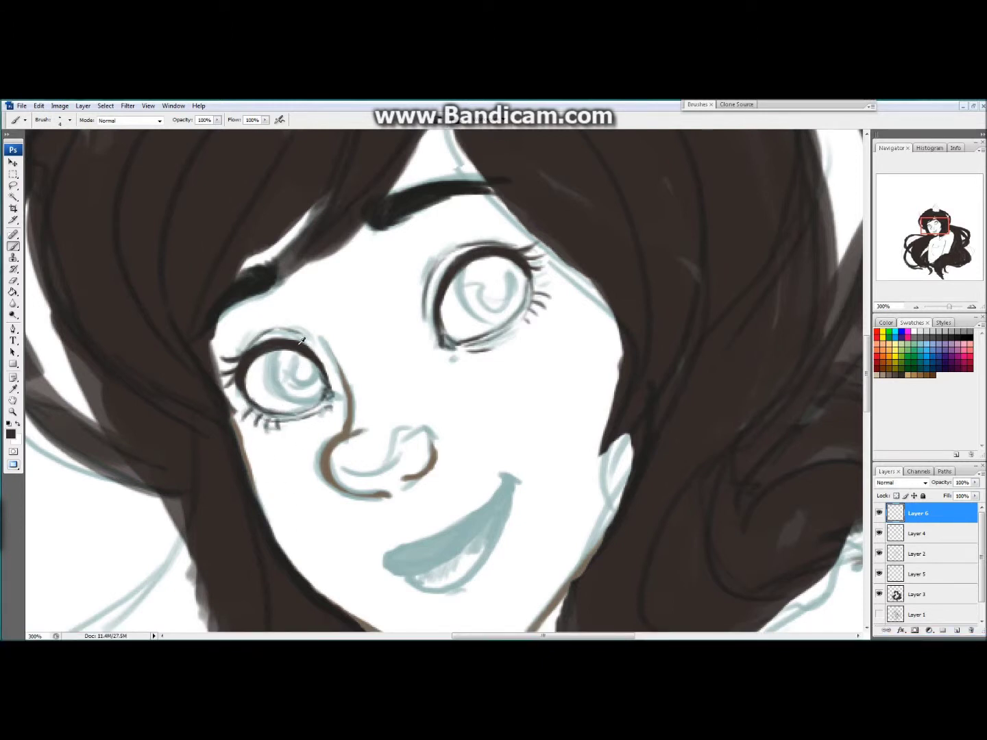
{"action": "key", "text": "ctrl+0"}
{"action": "left_click", "coordinate": [59, 106]}
{"action": "left_click", "coordinate": [140, 255]}
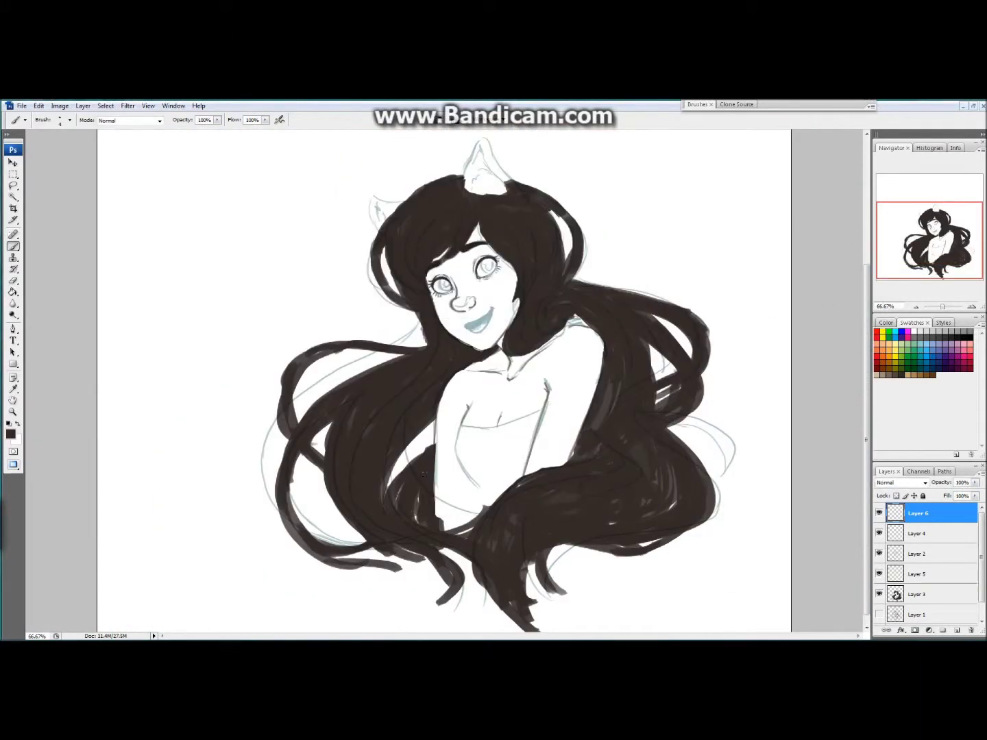
Select the dark hair layer, choose the textured 81 px brush and open its Shape Dynamics options.
{"action": "left_click", "coordinate": [915, 594]}
{"action": "left_click", "coordinate": [69, 120]}
{"action": "scroll", "coordinate": [69, 232], "scroll_direction": "down", "scroll_amount": 3}
{"action": "left_click", "coordinate": [69, 233]}
{"action": "left_click", "coordinate": [697, 104]}
{"action": "left_click", "coordinate": [712, 139]}
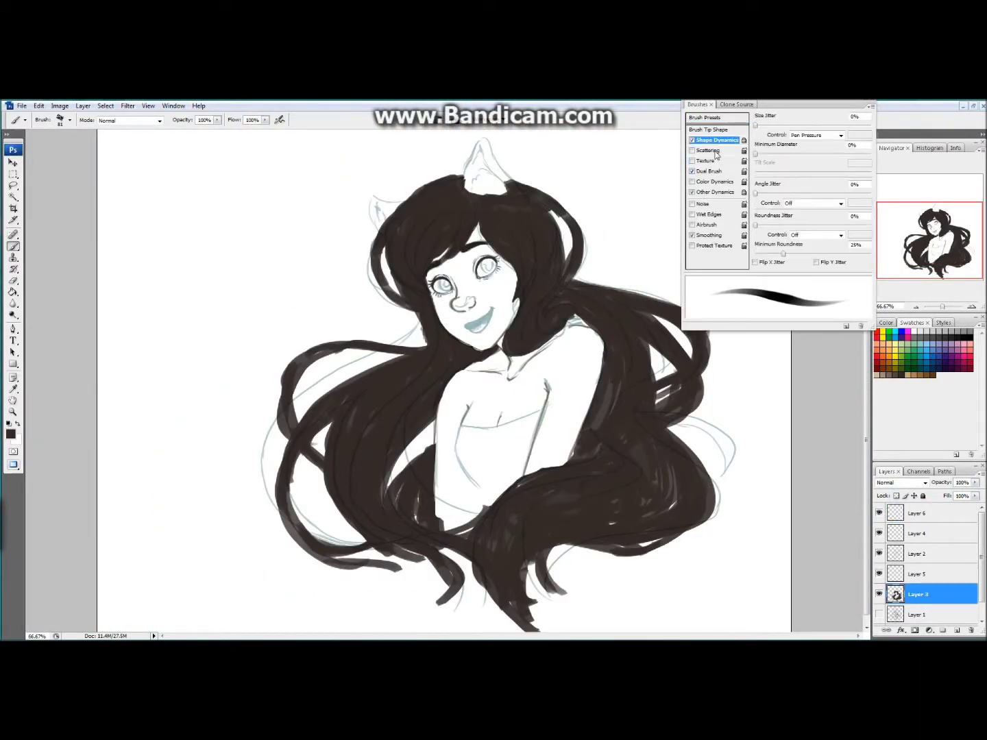
{"action": "left_click", "coordinate": [941, 400]}
{"action": "key", "text": "ctrl+alt+0"}
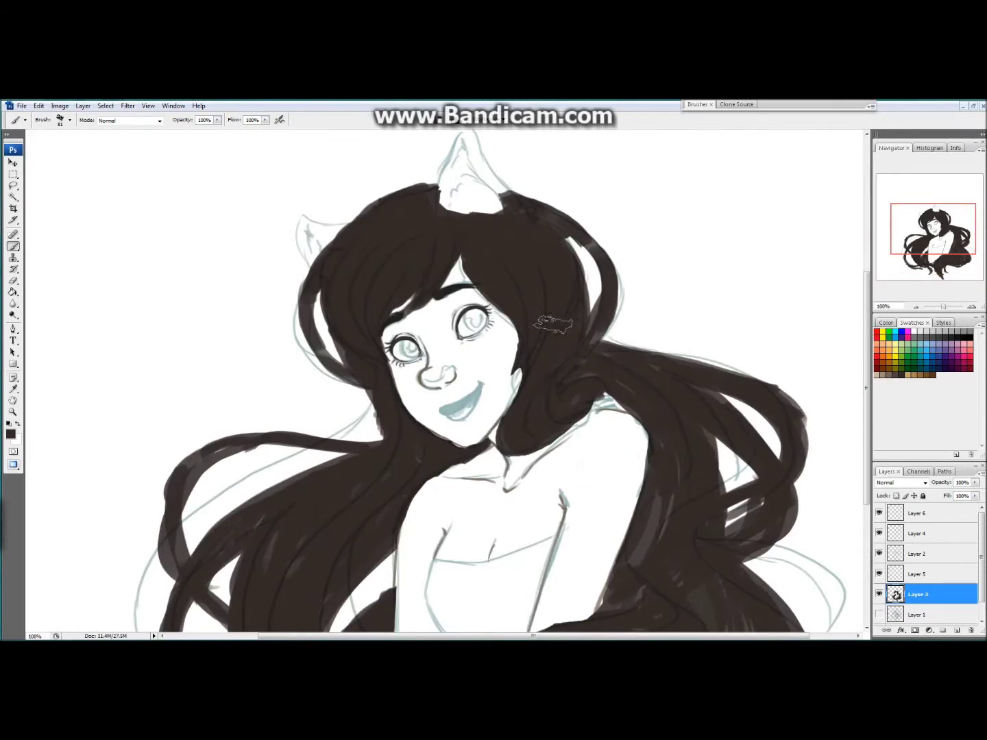
Add a layer above the hair and paint darker brown shading beside the face and over the shoulder.
{"action": "key", "text": "ctrl+shift+alt+n"}
{"action": "left_click", "coordinate": [886, 323]}
{"action": "mouse_move", "coordinate": [548, 192]}
{"action": "left_mouse_down"}
{"action": "mouse_move", "coordinate": [579, 340]}
{"action": "mouse_move", "coordinate": [521, 370]}
{"action": "left_mouse_up"}
{"action": "key", "text": "ctrl+minus"}
{"action": "mouse_move", "coordinate": [599, 341]}
{"action": "left_mouse_down"}
{"action": "mouse_move", "coordinate": [699, 472]}
{"action": "mouse_move", "coordinate": [628, 472]}
{"action": "mouse_move", "coordinate": [676, 453]}
{"action": "mouse_move", "coordinate": [496, 396]}
{"action": "mouse_move", "coordinate": [511, 245]}
{"action": "mouse_move", "coordinate": [411, 343]}
{"action": "mouse_move", "coordinate": [443, 407]}
{"action": "left_mouse_up"}
Shade the long locks on both sides of the body and below the waist with the darker brown.
{"action": "scroll", "coordinate": [442, 407], "scroll_direction": "down", "scroll_amount": 2}
{"action": "mouse_move", "coordinate": [398, 439]}
{"action": "left_mouse_down"}
{"action": "mouse_move", "coordinate": [527, 584]}
{"action": "mouse_move", "coordinate": [323, 480]}
{"action": "left_mouse_up"}
{"action": "left_click_drag", "start_coordinate": [322, 411], "coordinate": [486, 542]}
{"action": "left_click_drag", "start_coordinate": [635, 466], "coordinate": [657, 503]}
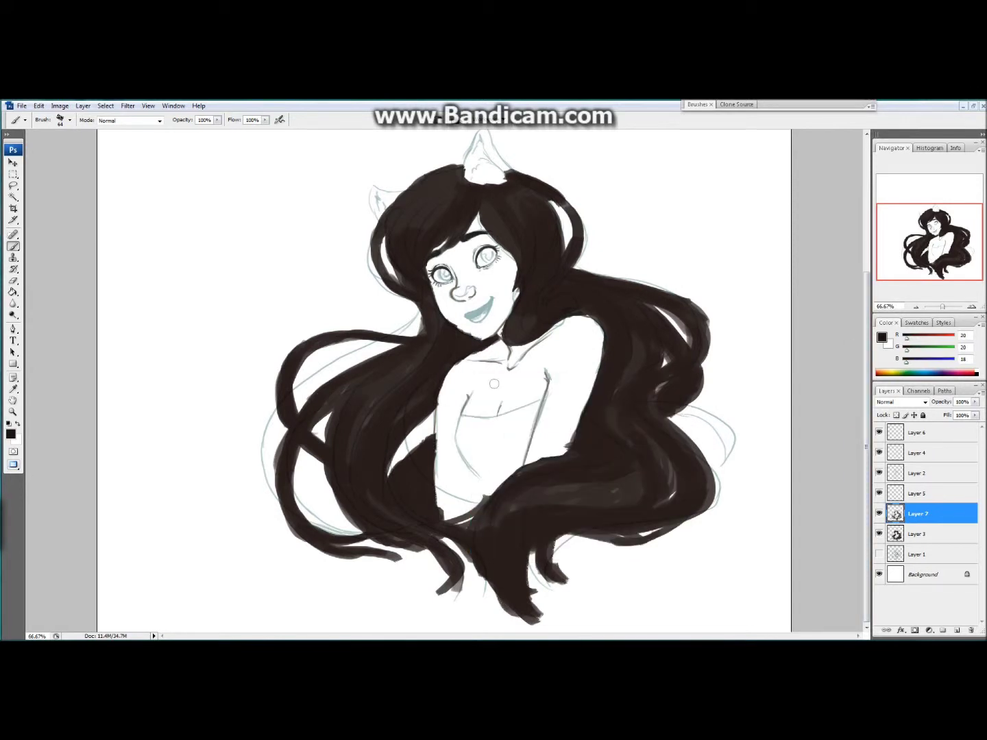
Deepen the shadows in the hair on the crown, beside the face and around the fringe.
{"action": "scroll", "coordinate": [497, 301], "scroll_direction": "up", "scroll_amount": 1}
{"action": "mouse_move", "coordinate": [541, 260]}
{"action": "left_mouse_down"}
{"action": "mouse_move", "coordinate": [661, 322]}
{"action": "mouse_move", "coordinate": [511, 370]}
{"action": "left_mouse_up"}
{"action": "left_click_drag", "start_coordinate": [547, 209], "coordinate": [441, 270]}
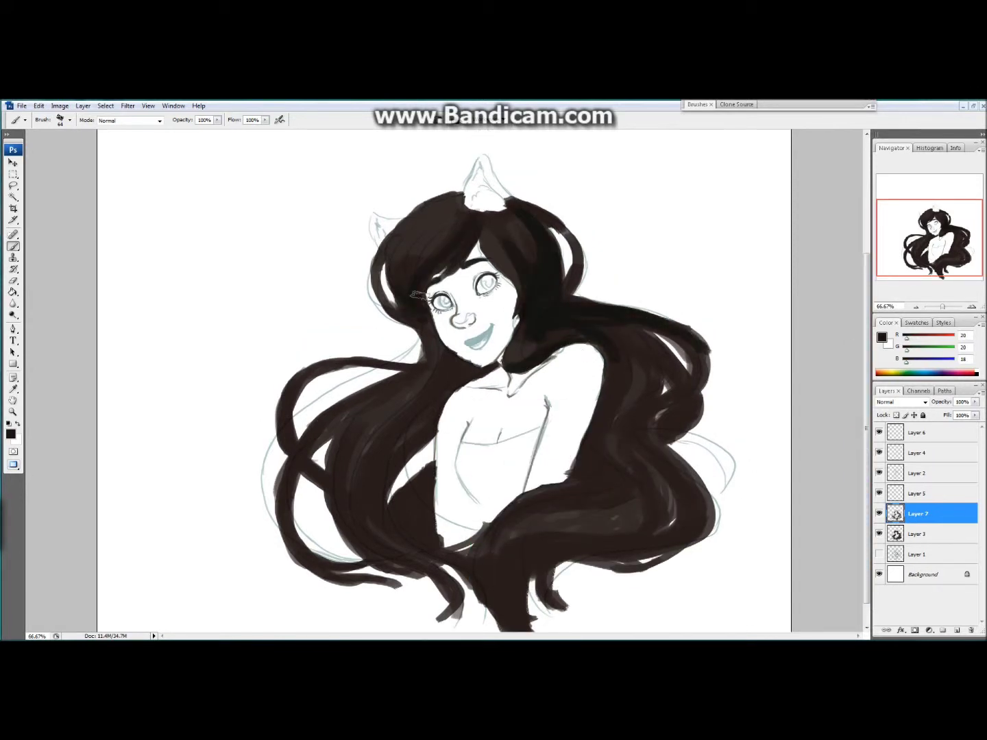
Paint near-black shading through the long locks beside the body, over the shoulder and below the waist.
{"action": "left_click_drag", "start_coordinate": [425, 350], "coordinate": [404, 541]}
{"action": "left_click_drag", "start_coordinate": [356, 466], "coordinate": [438, 589]}
{"action": "left_click_drag", "start_coordinate": [391, 514], "coordinate": [446, 617]}
{"action": "left_click_drag", "start_coordinate": [624, 322], "coordinate": [699, 432]}
{"action": "scroll", "coordinate": [775, 372], "scroll_direction": "down", "scroll_amount": 1}
{"action": "left_click_drag", "start_coordinate": [679, 367], "coordinate": [521, 619]}
{"action": "left_click_drag", "start_coordinate": [672, 422], "coordinate": [535, 479]}
Deepen the shading from beside the jaw into the looping locks and behind the arm.
{"action": "mouse_move", "coordinate": [439, 308]}
{"action": "left_mouse_down"}
{"action": "mouse_move", "coordinate": [336, 422]}
{"action": "mouse_move", "coordinate": [302, 548]}
{"action": "left_mouse_up"}
{"action": "left_click_drag", "start_coordinate": [410, 521], "coordinate": [472, 577]}
{"action": "left_click_drag", "start_coordinate": [422, 323], "coordinate": [287, 357]}
{"action": "left_click_drag", "start_coordinate": [356, 411], "coordinate": [342, 480]}
{"action": "mouse_move", "coordinate": [657, 356]}
{"action": "left_mouse_down"}
{"action": "mouse_move", "coordinate": [617, 497]}
{"action": "mouse_move", "coordinate": [573, 488]}
{"action": "left_mouse_up"}
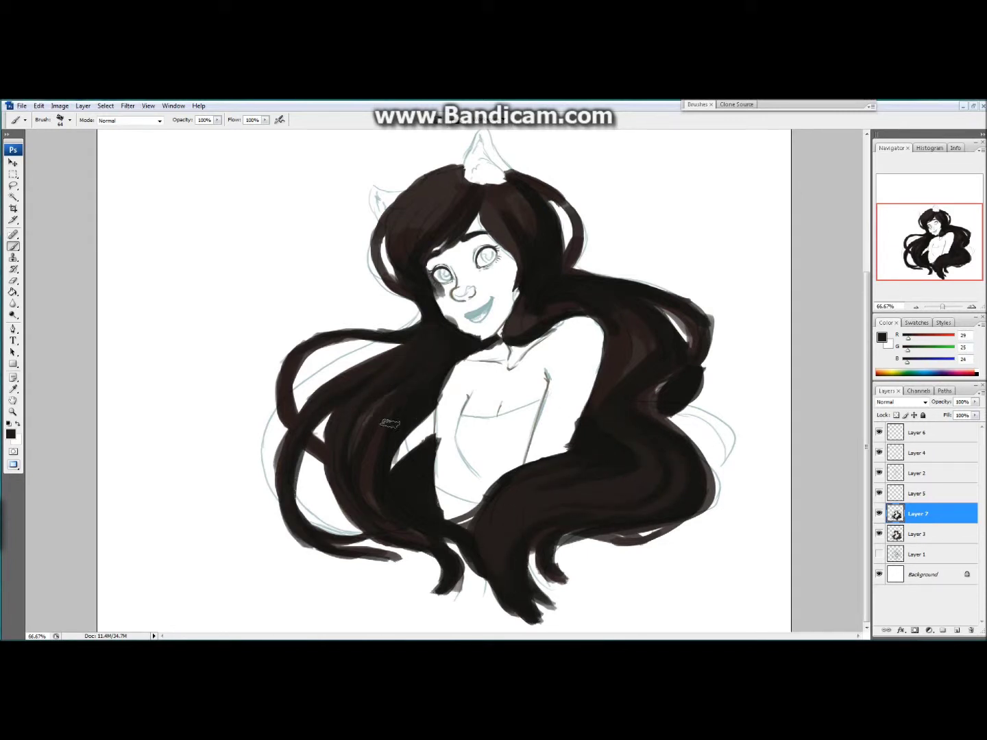
Blend dark brown tones into the crown, the fringe and the midsections of the long locks.
{"action": "mouse_move", "coordinate": [417, 188]}
{"action": "left_mouse_down"}
{"action": "mouse_move", "coordinate": [521, 247]}
{"action": "mouse_move", "coordinate": [380, 274]}
{"action": "left_mouse_up"}
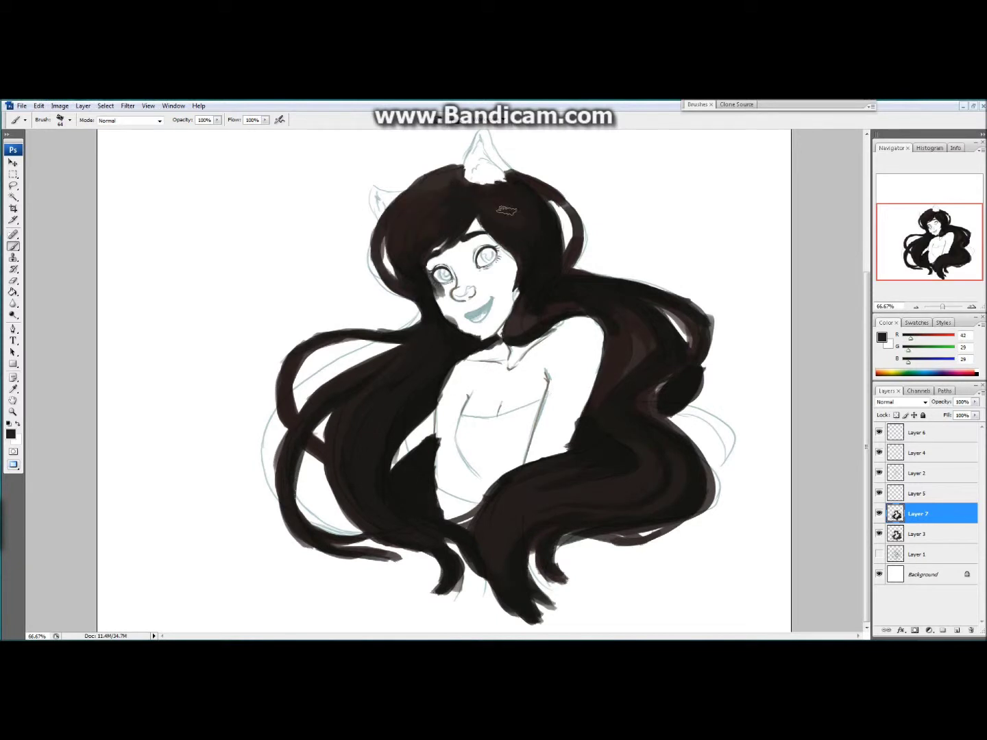
{"action": "left_click_drag", "start_coordinate": [281, 435], "coordinate": [278, 514]}
{"action": "mouse_move", "coordinate": [624, 336]}
{"action": "left_mouse_down"}
{"action": "mouse_move", "coordinate": [641, 376]}
{"action": "mouse_move", "coordinate": [647, 316]}
{"action": "left_mouse_up"}
{"action": "left_click_drag", "start_coordinate": [535, 226], "coordinate": [514, 323]}
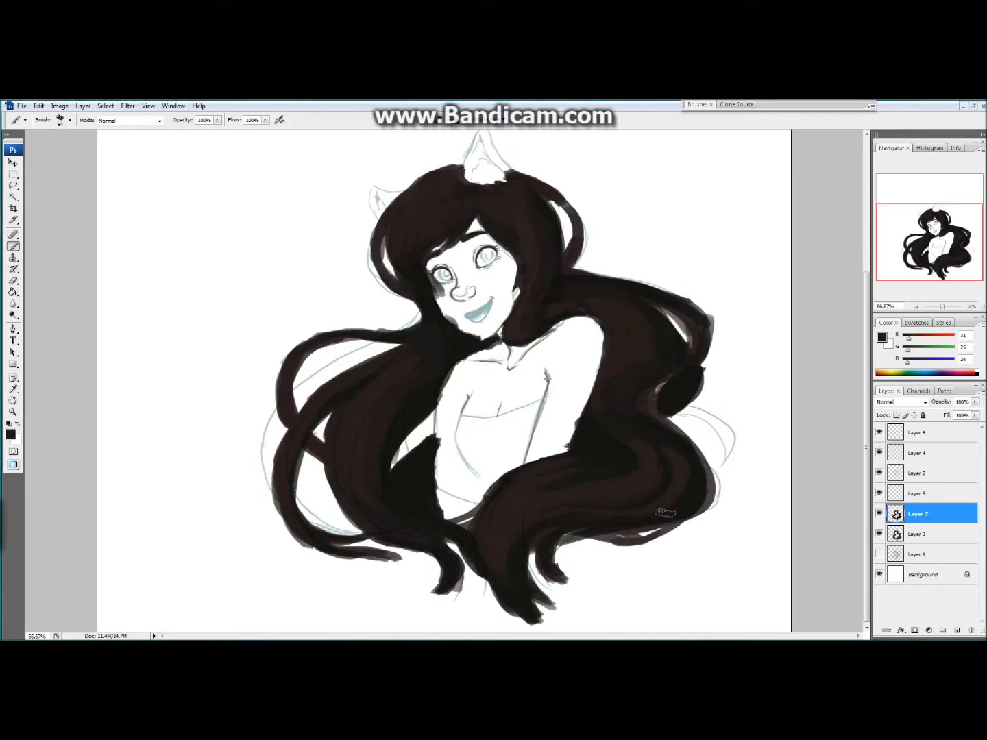
{"action": "scroll", "coordinate": [411, 283], "scroll_direction": "up", "scroll_amount": 1}
Merge the hair shading on Layer 7 down into Layer 3.
{"action": "left_click", "coordinate": [918, 433]}
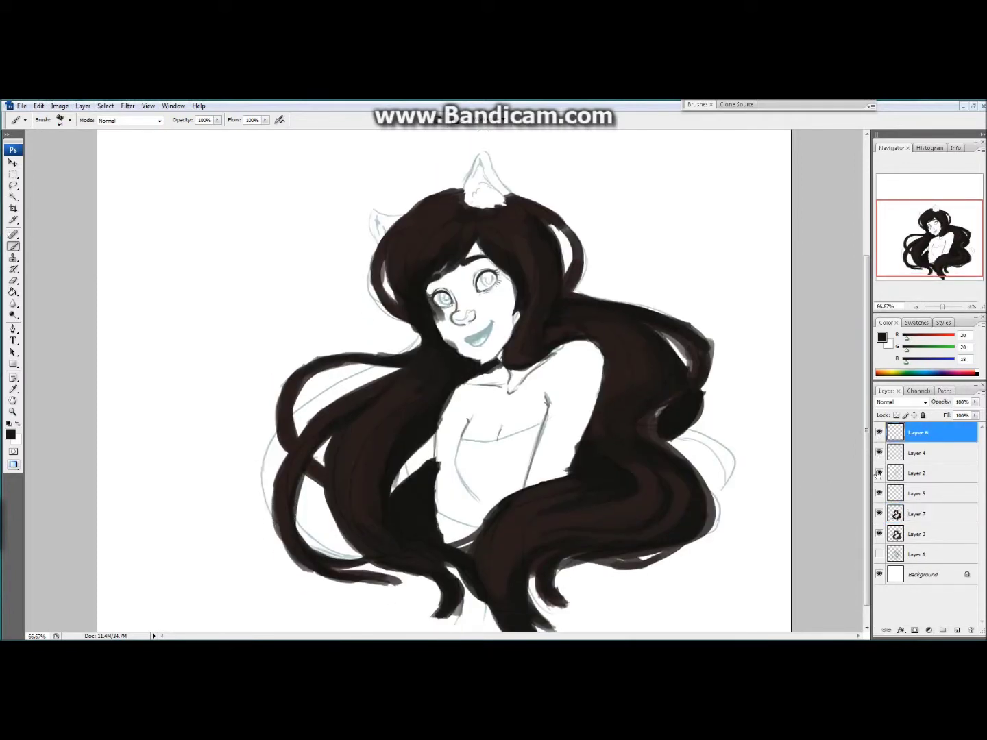
{"action": "left_click", "coordinate": [919, 473]}
{"action": "left_click", "coordinate": [975, 402]}
{"action": "key", "text": "alt+bracketleft"}
{"action": "key", "text": "alt+bracketleft"}
{"action": "key", "text": "ctrl+e"}
Refine the contours of the looping lock beyond the shoulder and of the hair at the head's outer edge.
{"action": "key", "text": "ctrl+plus"}
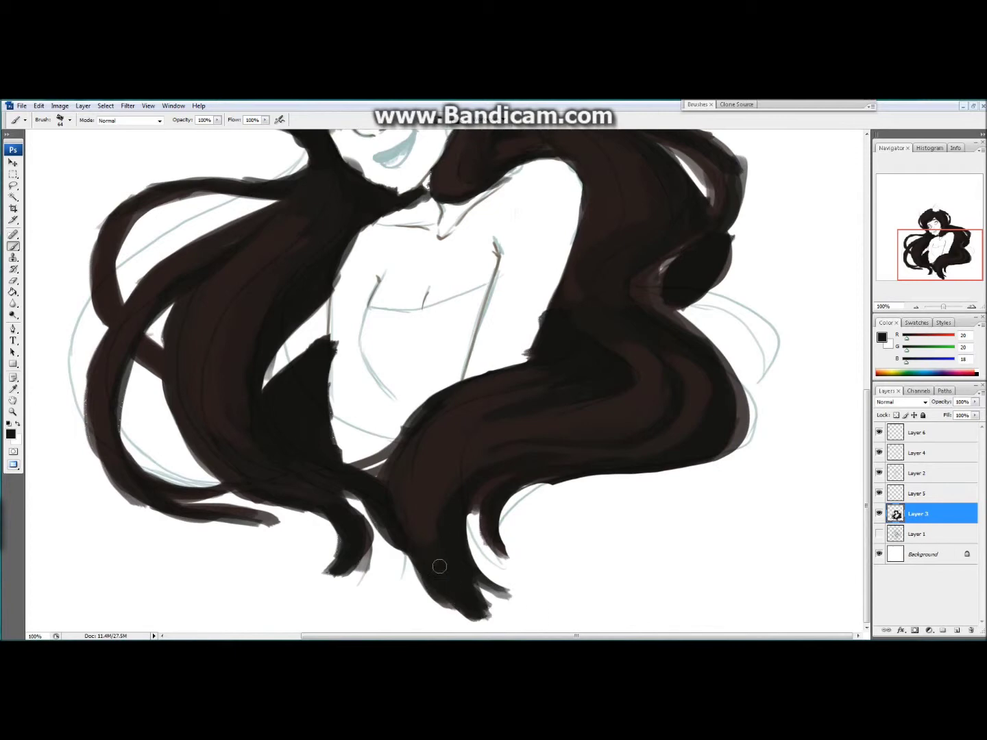
{"action": "scroll", "coordinate": [410, 556], "scroll_direction": "up", "scroll_amount": 5}
{"action": "mouse_move", "coordinate": [657, 403]}
{"action": "left_mouse_down"}
{"action": "mouse_move", "coordinate": [741, 302]}
{"action": "mouse_move", "coordinate": [707, 446]}
{"action": "left_mouse_up"}
{"action": "key", "text": "ctrl+z"}
{"action": "left_click_drag", "start_coordinate": [733, 329], "coordinate": [689, 470]}
{"action": "mouse_move", "coordinate": [693, 380]}
{"action": "left_mouse_down"}
{"action": "mouse_move", "coordinate": [639, 439]}
{"action": "mouse_move", "coordinate": [639, 373]}
{"action": "mouse_move", "coordinate": [749, 528]}
{"action": "left_mouse_up"}
{"action": "mouse_move", "coordinate": [364, 246]}
{"action": "left_mouse_down"}
{"action": "mouse_move", "coordinate": [411, 411]}
{"action": "mouse_move", "coordinate": [369, 341]}
{"action": "left_mouse_up"}
Select the body area from Layer 4 with the Magic Wand, then clean the hair edges around the arm and neck on Layer 3.
{"action": "left_click", "coordinate": [918, 472]}
{"action": "left_click", "coordinate": [13, 197]}
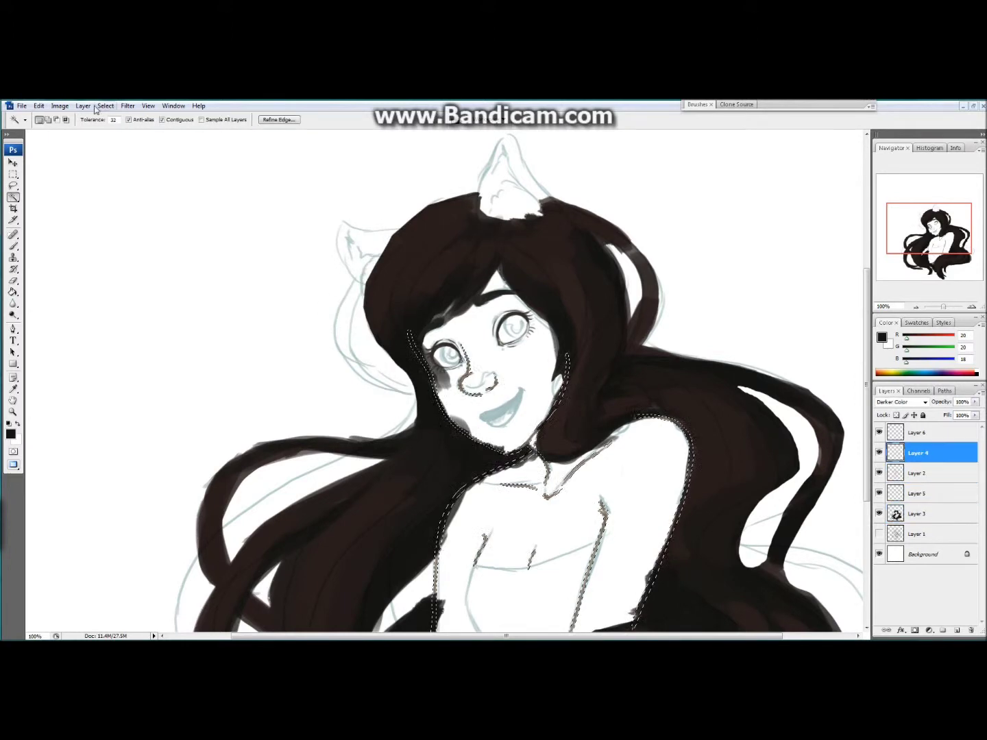
{"action": "left_click", "coordinate": [494, 521]}
{"action": "left_click", "coordinate": [927, 522]}
{"action": "key", "text": "b"}
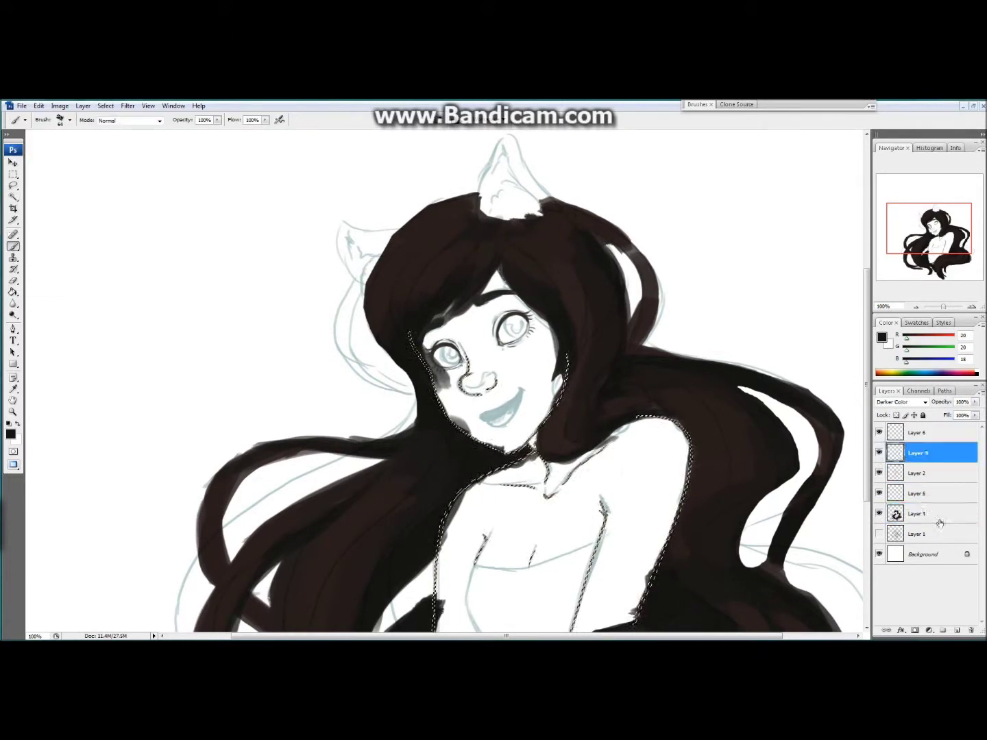
{"action": "key", "text": "ctrl+h"}
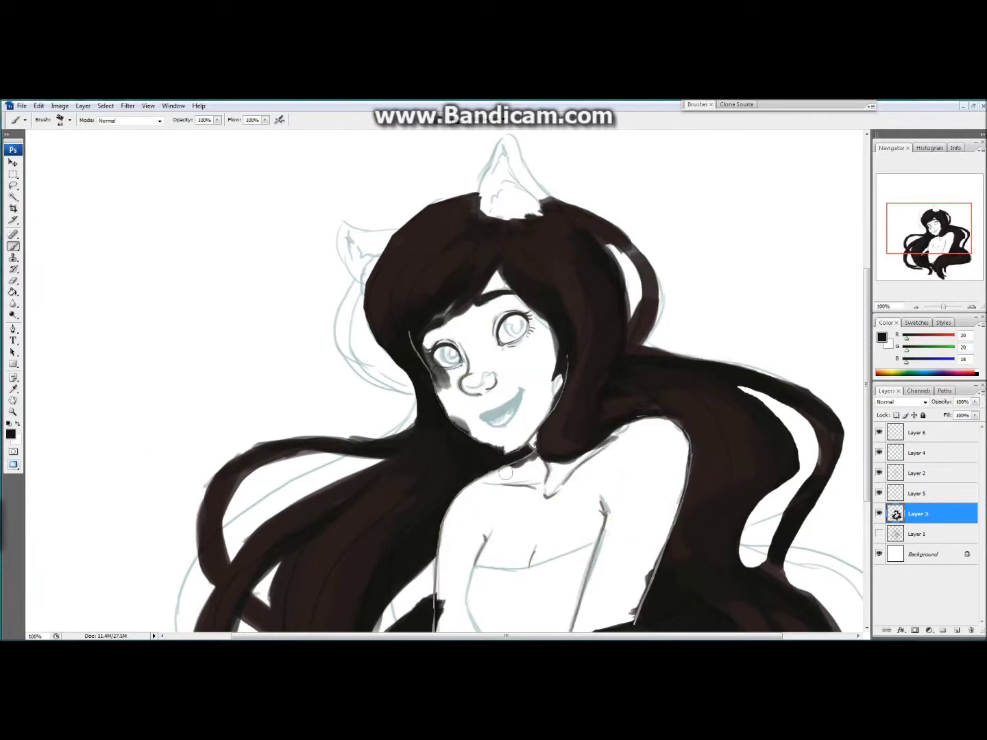
{"action": "left_click_drag", "start_coordinate": [660, 530], "coordinate": [606, 419]}
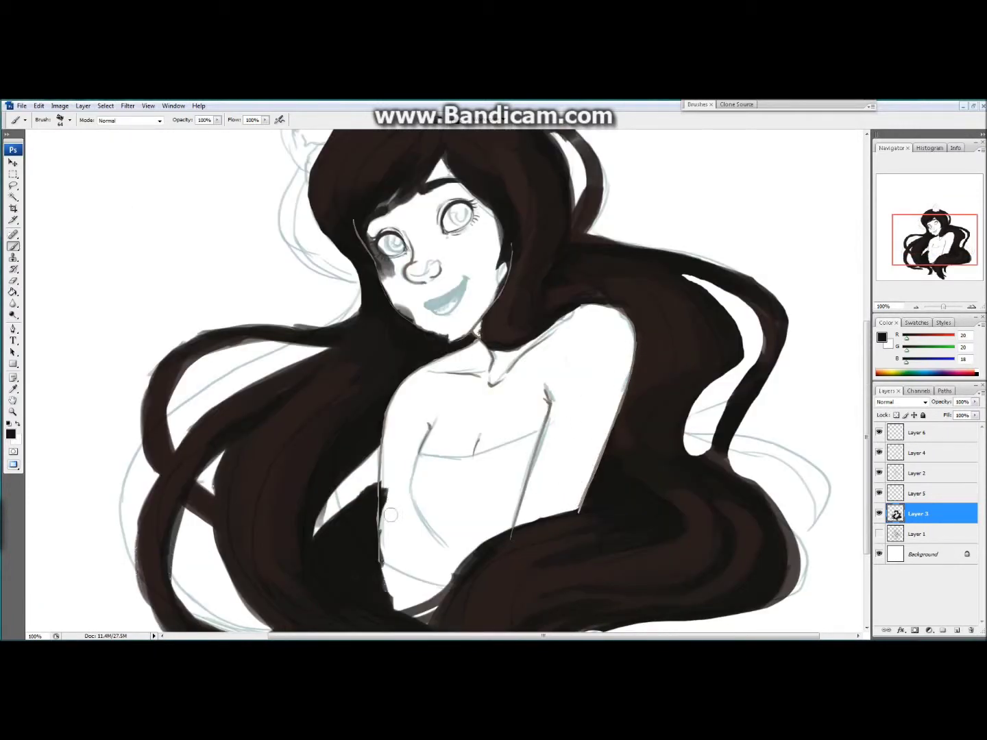
Lower the hair layer's opacity to 68% and erase the hair overlapping the forehead, cheeks and jaw.
{"action": "key", "text": "ctrl+plus"}
{"action": "left_click_drag", "start_coordinate": [410, 274], "coordinate": [371, 396]}
{"action": "left_click_drag", "start_coordinate": [975, 401], "coordinate": [956, 411]}
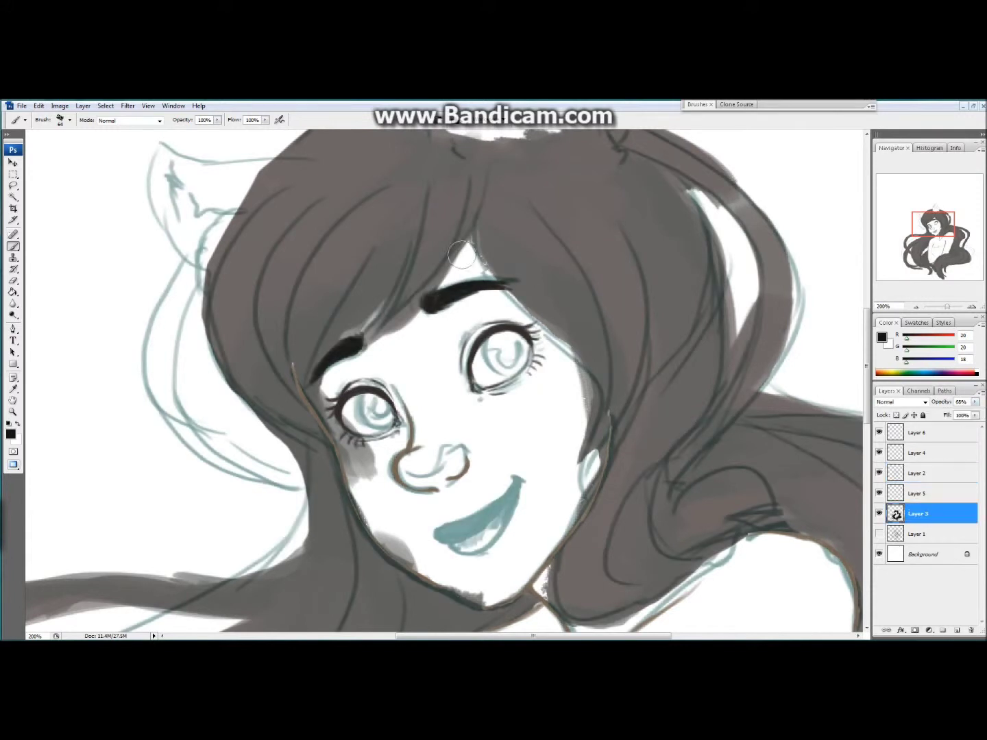
{"action": "key", "text": "e"}
{"action": "key", "text": "Return"}
{"action": "mouse_move", "coordinate": [472, 237]}
{"action": "left_mouse_down"}
{"action": "mouse_move", "coordinate": [316, 383]}
{"action": "mouse_move", "coordinate": [341, 411]}
{"action": "left_mouse_up"}
{"action": "left_click_drag", "start_coordinate": [534, 311], "coordinate": [607, 514]}
{"action": "mouse_move", "coordinate": [353, 493]}
{"action": "left_mouse_down"}
{"action": "mouse_move", "coordinate": [370, 524]}
{"action": "mouse_move", "coordinate": [479, 593]}
{"action": "left_mouse_up"}
{"action": "left_click_drag", "start_coordinate": [562, 511], "coordinate": [584, 547]}
Restore the hair layer's opacity to 100% and touch up the hair edges beside the face with a 14 px brush.
{"action": "key", "text": "b"}
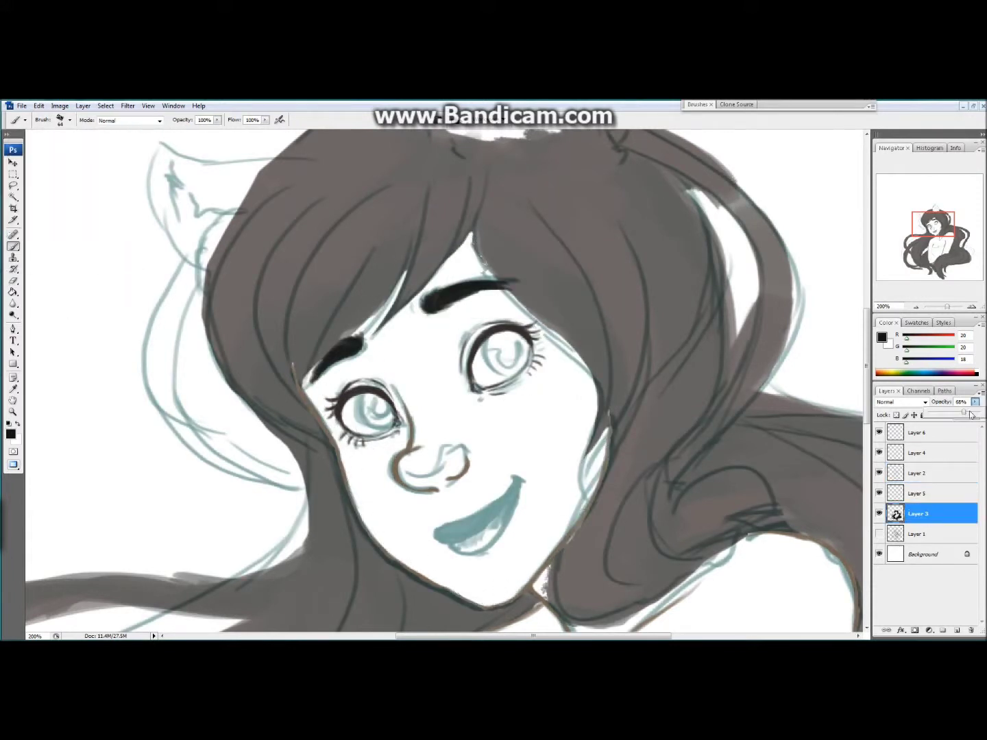
{"action": "left_click_drag", "start_coordinate": [974, 401], "coordinate": [983, 411]}
{"action": "left_click_drag", "start_coordinate": [575, 548], "coordinate": [609, 459]}
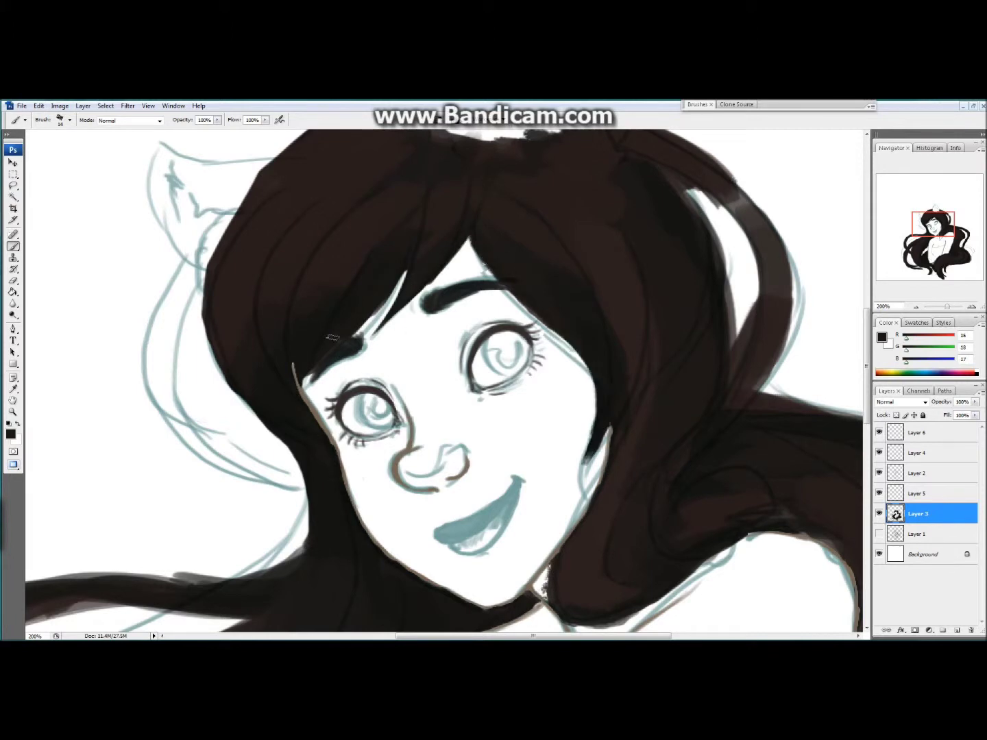
{"action": "left_click_drag", "start_coordinate": [315, 365], "coordinate": [295, 411]}
Fade the blue sketch lines and reselect the hair layer.
{"action": "scroll", "coordinate": [309, 390], "scroll_direction": "down", "scroll_amount": 5}
{"action": "key", "text": "ctrl+minus"}
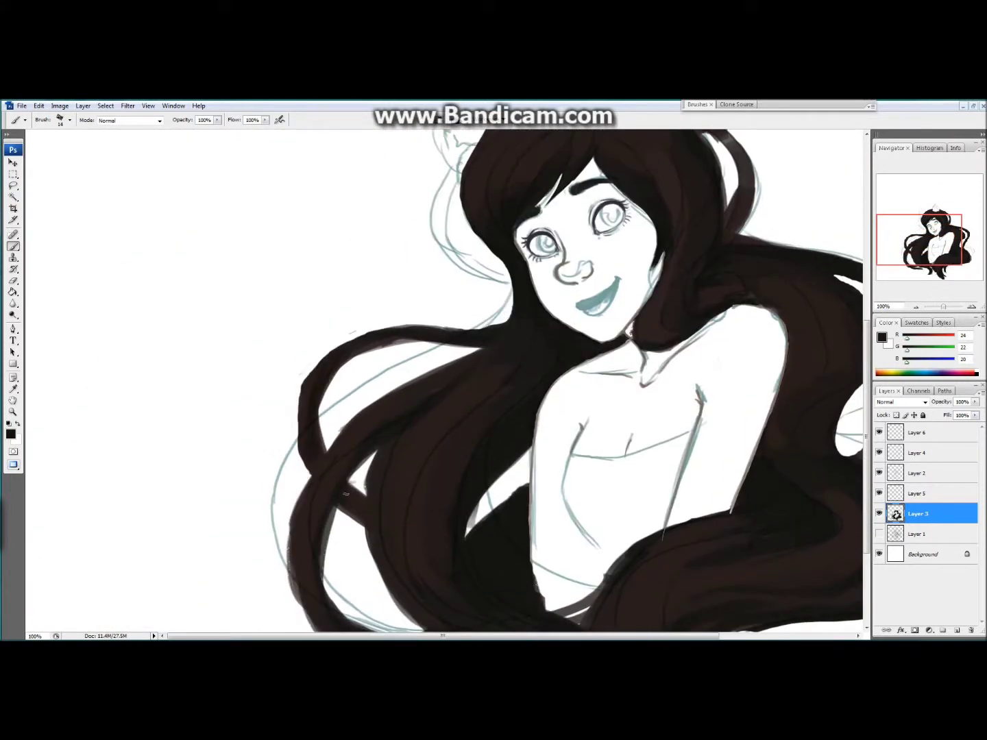
{"action": "left_click", "coordinate": [919, 494]}
{"action": "left_click", "coordinate": [929, 519]}
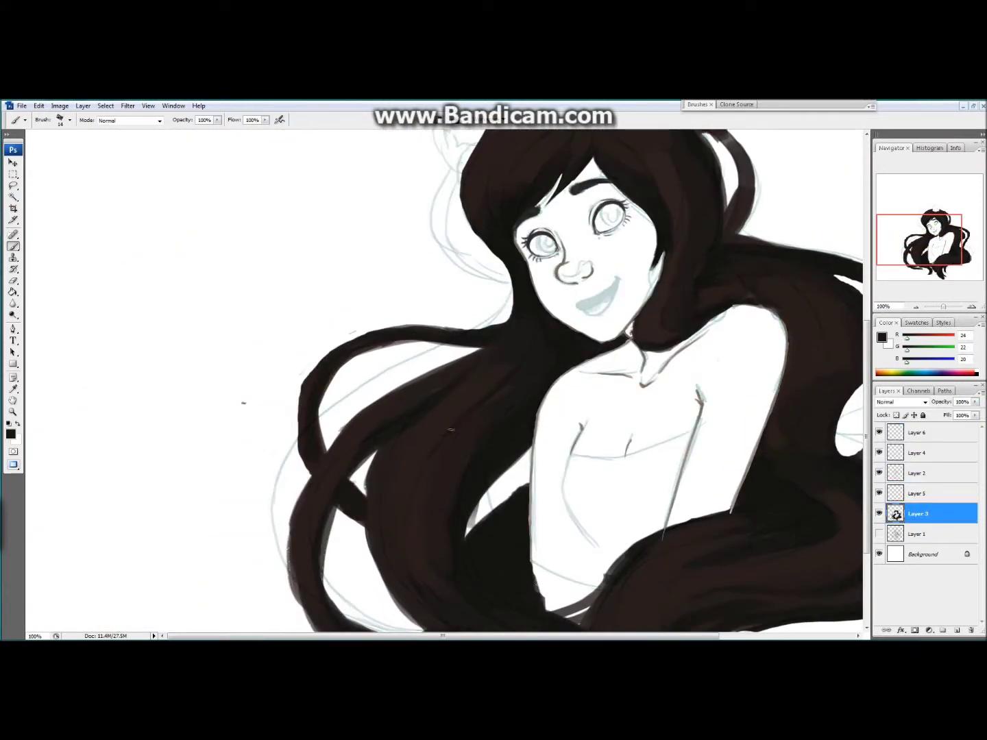
Paint thin tapering wisps at the lower lock ends and fine strands along the lock crossing the waist.
{"action": "scroll", "coordinate": [446, 380], "scroll_direction": "down", "scroll_amount": 4}
{"action": "left_click_drag", "start_coordinate": [411, 522], "coordinate": [478, 566]}
{"action": "left_click_drag", "start_coordinate": [570, 555], "coordinate": [553, 608]}
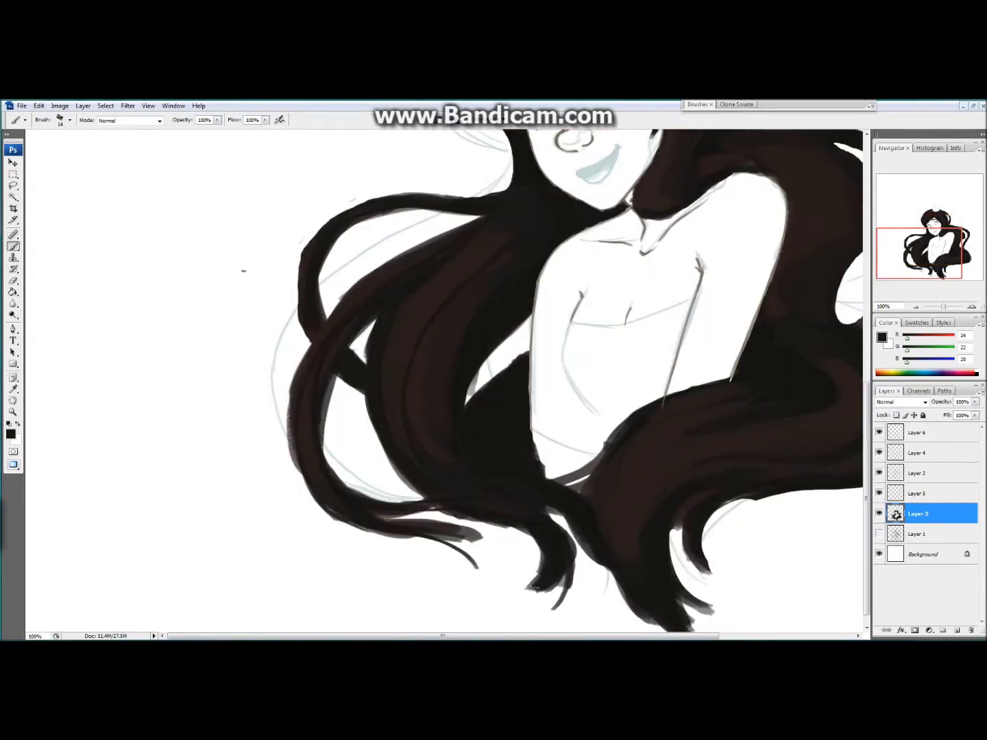
{"action": "scroll", "coordinate": [446, 379], "scroll_direction": "right", "scroll_amount": 5}
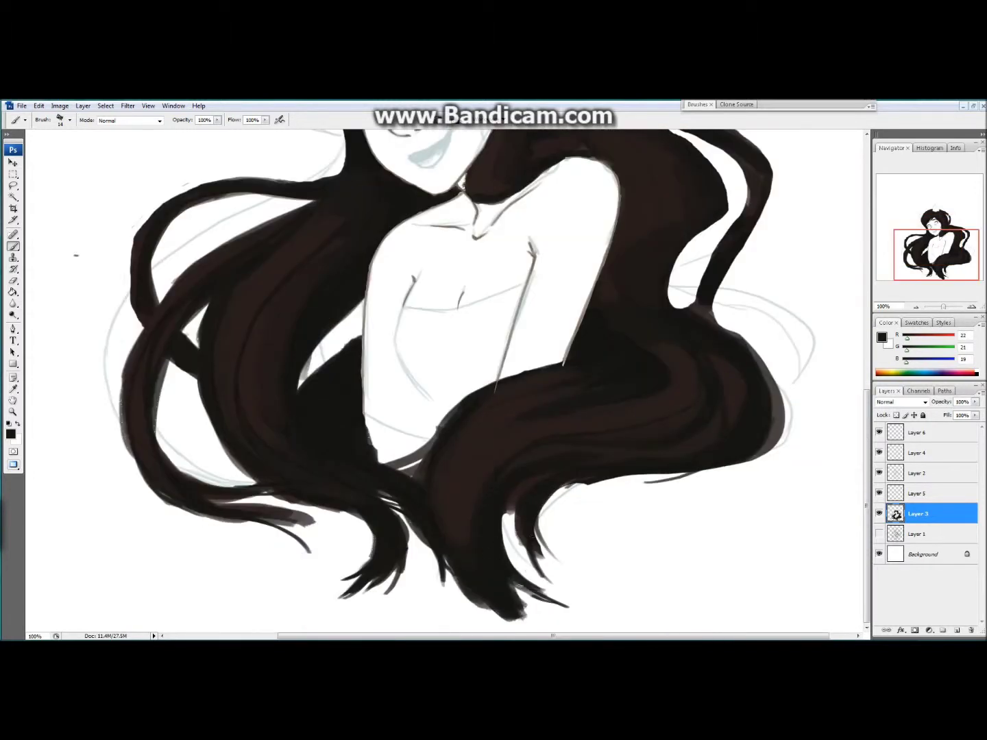
{"action": "left_click_drag", "start_coordinate": [473, 608], "coordinate": [432, 550]}
{"action": "left_click_drag", "start_coordinate": [500, 381], "coordinate": [387, 478]}
{"action": "mouse_move", "coordinate": [466, 396]}
{"action": "left_mouse_down"}
{"action": "mouse_move", "coordinate": [398, 478]}
{"action": "mouse_move", "coordinate": [409, 478]}
{"action": "left_mouse_up"}
{"action": "left_click_drag", "start_coordinate": [424, 527], "coordinate": [413, 556]}
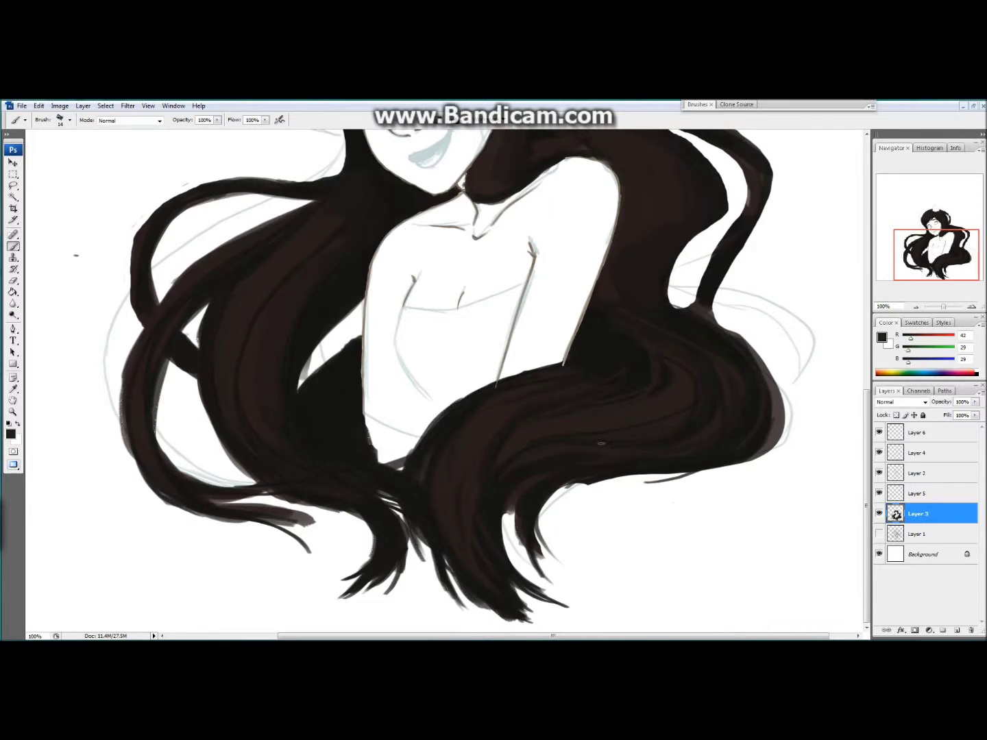
Paint fine strands through the long locks beside the face and over the shoulder.
{"action": "scroll", "coordinate": [601, 443], "scroll_direction": "left", "scroll_amount": 5}
{"action": "scroll", "coordinate": [600, 444], "scroll_direction": "up", "scroll_amount": 1}
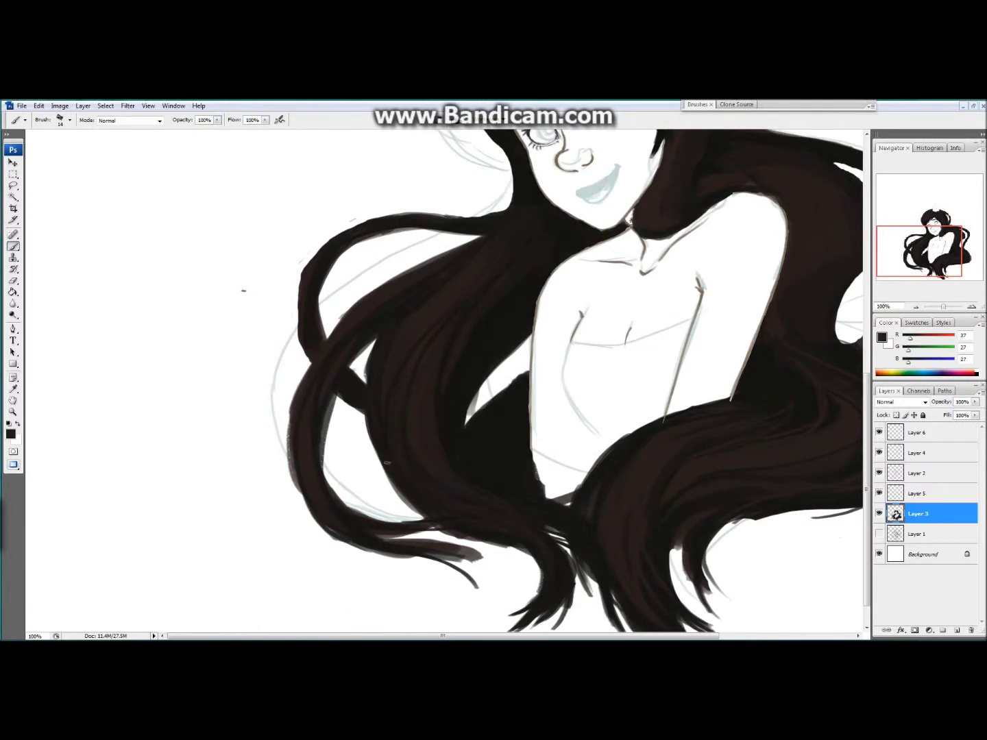
{"action": "scroll", "coordinate": [516, 421], "scroll_direction": "up", "scroll_amount": 5}
{"action": "left_click_drag", "start_coordinate": [635, 404], "coordinate": [693, 349]}
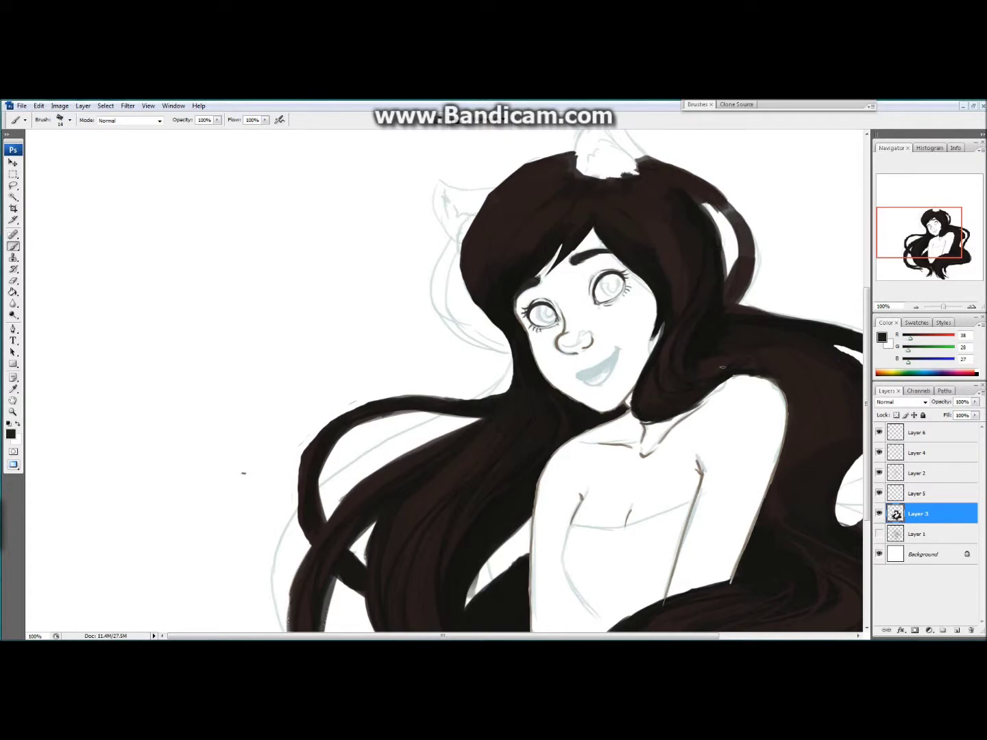
{"action": "scroll", "coordinate": [474, 328], "scroll_direction": "down", "scroll_amount": 3}
{"action": "scroll", "coordinate": [474, 328], "scroll_direction": "right", "scroll_amount": 2}
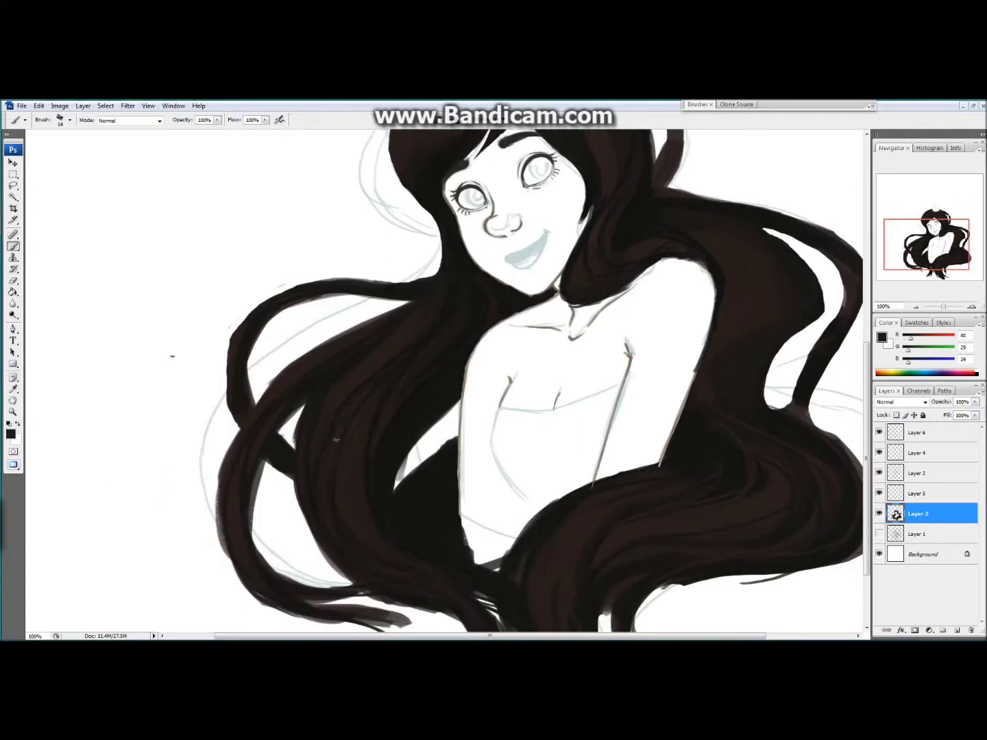
Add loose thin strands inside the upper looping lock away from the body.
{"action": "left_click_drag", "start_coordinate": [248, 405], "coordinate": [413, 298]}
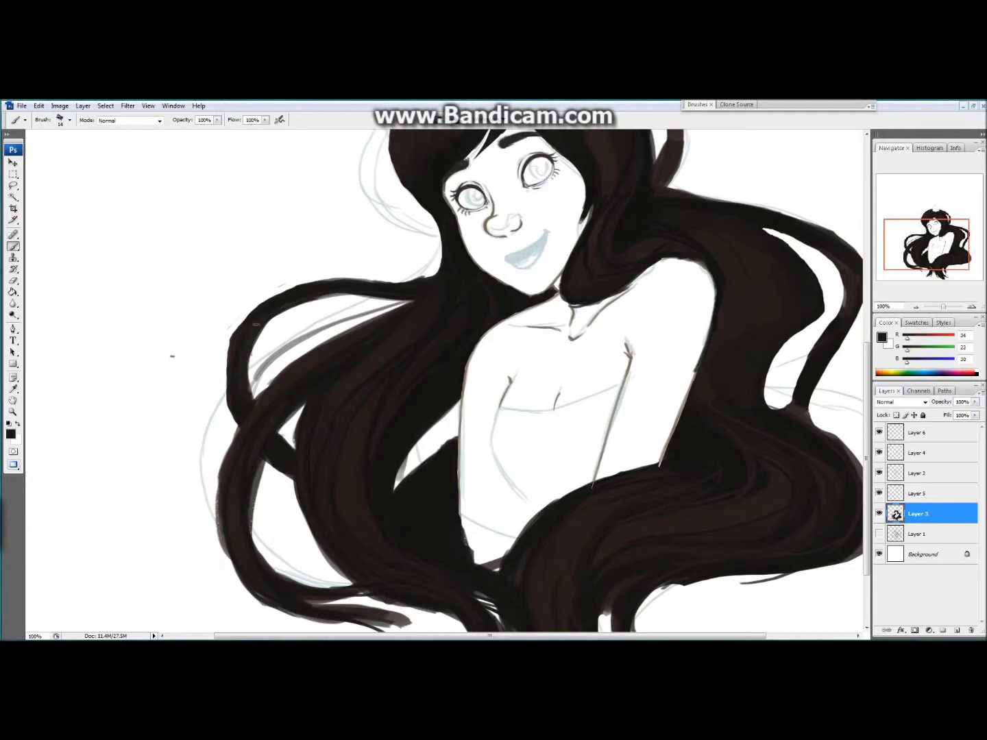
{"action": "left_click_drag", "start_coordinate": [283, 318], "coordinate": [307, 305]}
{"action": "key", "text": "F5"}
{"action": "key", "text": "F5"}
{"action": "left_click_drag", "start_coordinate": [260, 384], "coordinate": [302, 292]}
Hide the sketch layer and paint loose flyaway strands around the outer locks on both sides of the figure.
{"action": "key", "text": "ctrl+minus"}
{"action": "left_click", "coordinate": [879, 473]}
{"action": "left_click", "coordinate": [608, 302], "text": "alt"}
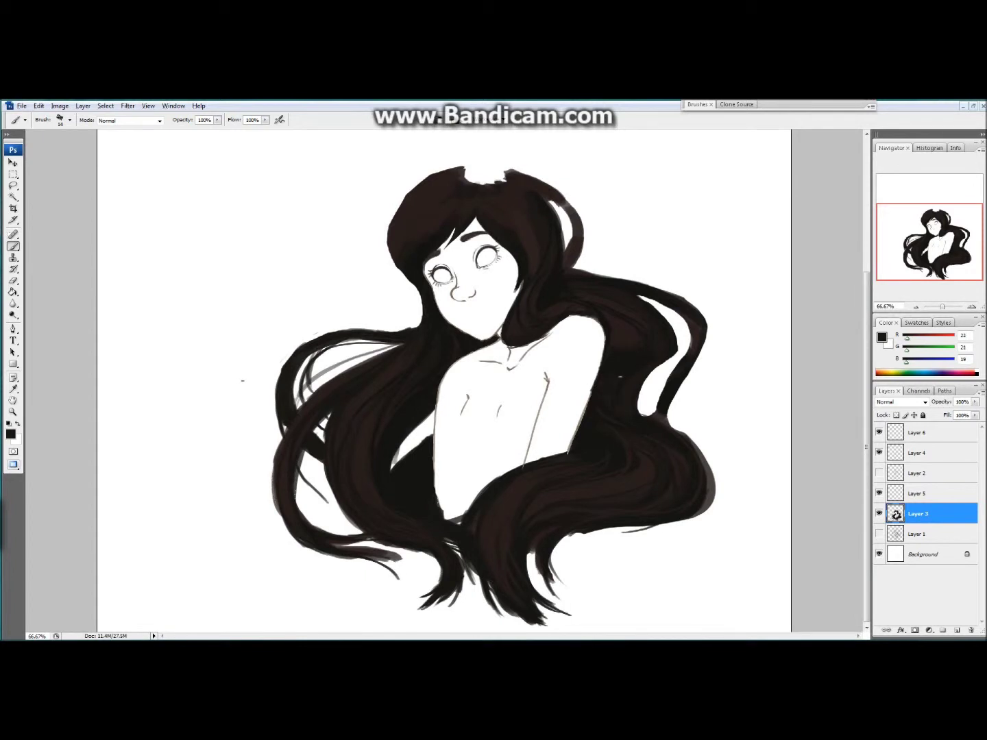
{"action": "mouse_move", "coordinate": [403, 342]}
{"action": "left_mouse_down"}
{"action": "mouse_move", "coordinate": [292, 408]}
{"action": "mouse_move", "coordinate": [288, 547]}
{"action": "left_mouse_up"}
{"action": "mouse_move", "coordinate": [712, 452]}
{"action": "left_mouse_down"}
{"action": "mouse_move", "coordinate": [719, 528]}
{"action": "mouse_move", "coordinate": [548, 558]}
{"action": "left_mouse_up"}
{"action": "mouse_move", "coordinate": [645, 308]}
{"action": "left_mouse_down"}
{"action": "mouse_move", "coordinate": [681, 380]}
{"action": "mouse_move", "coordinate": [669, 415]}
{"action": "mouse_move", "coordinate": [702, 456]}
{"action": "left_mouse_up"}
{"action": "left_click", "coordinate": [675, 392], "text": "alt"}
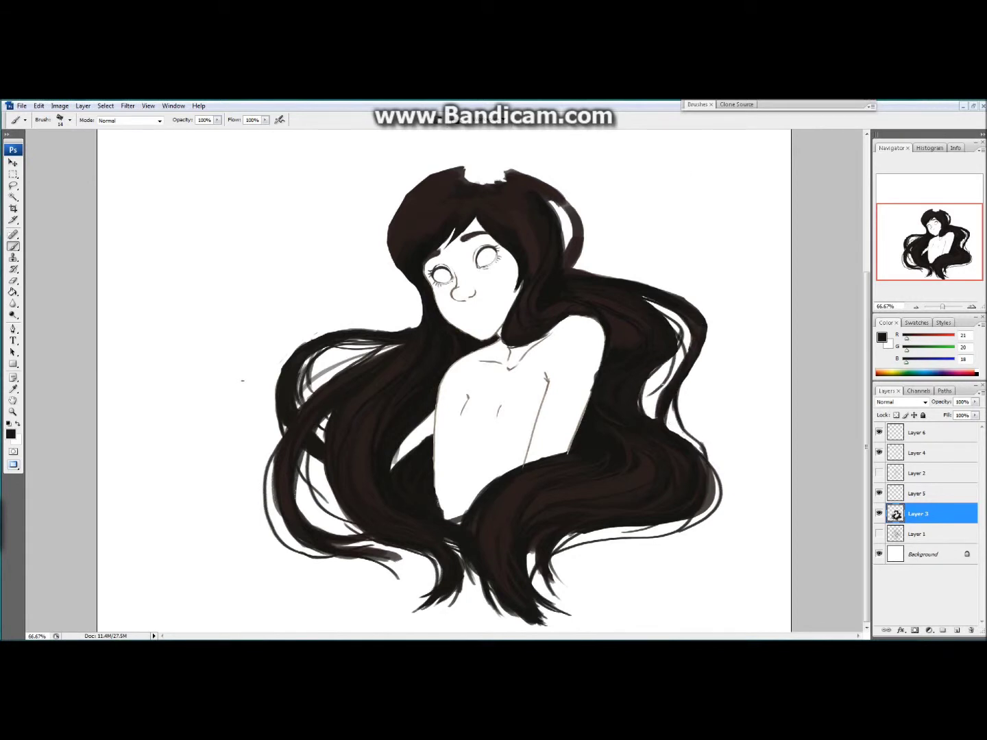
Flip the whole canvas horizontally.
{"action": "left_click", "coordinate": [60, 106]}
{"action": "mouse_move", "coordinate": [41, 214]}
{"action": "left_click", "coordinate": [147, 273]}
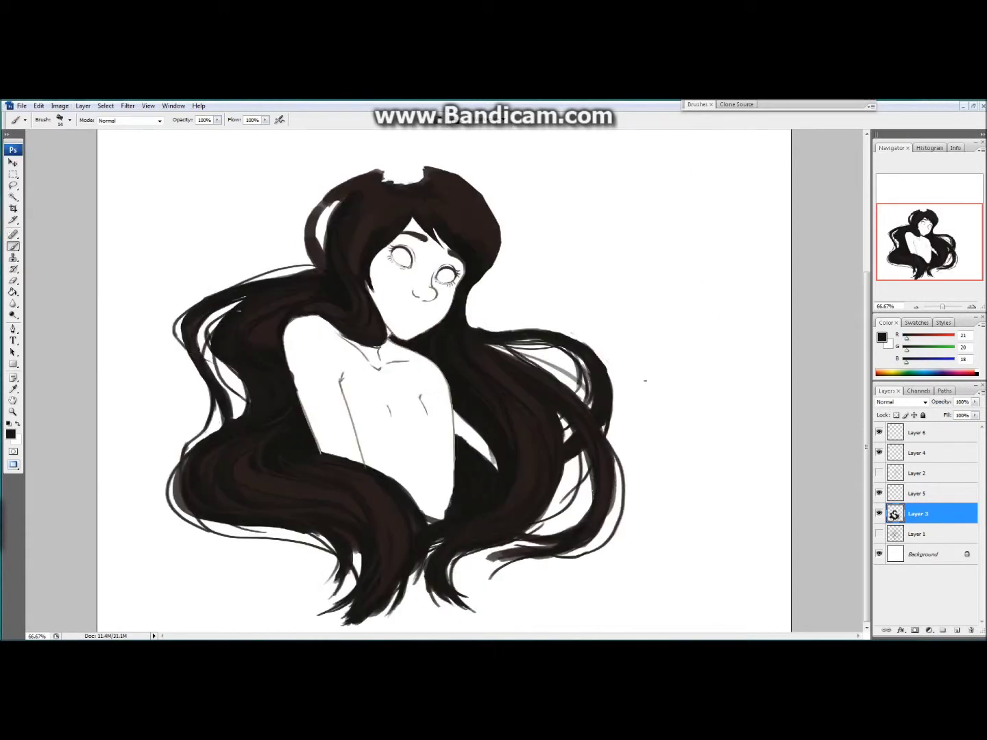
Add loose strands around the sides of the head and at the lower hair tips.
{"action": "mouse_move", "coordinate": [323, 205]}
{"action": "left_mouse_down"}
{"action": "mouse_move", "coordinate": [301, 268]}
{"action": "mouse_move", "coordinate": [356, 177]}
{"action": "left_mouse_up"}
{"action": "left_click_drag", "start_coordinate": [497, 206], "coordinate": [473, 325]}
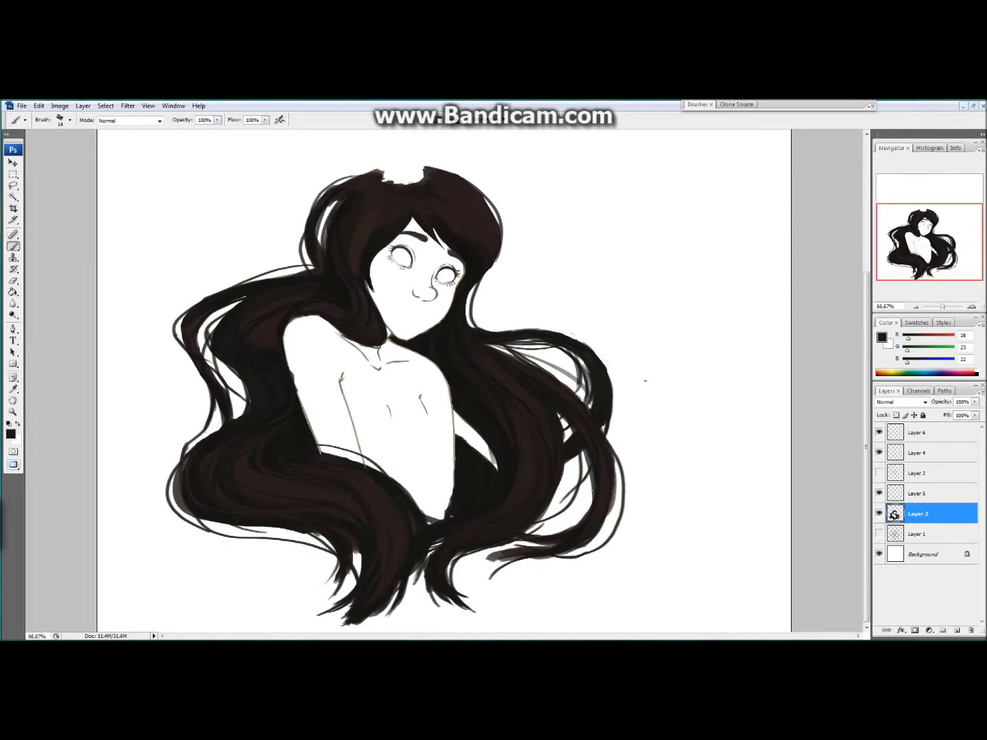
{"action": "left_click_drag", "start_coordinate": [421, 549], "coordinate": [374, 632]}
{"action": "left_click_drag", "start_coordinate": [356, 607], "coordinate": [340, 632]}
Sample a hair colour and paint dark strand shading into both sides of the fringe.
{"action": "left_click", "coordinate": [262, 344], "text": "alt"}
{"action": "key", "text": "ctrl+plus"}
{"action": "key", "text": "ctrl+plus"}
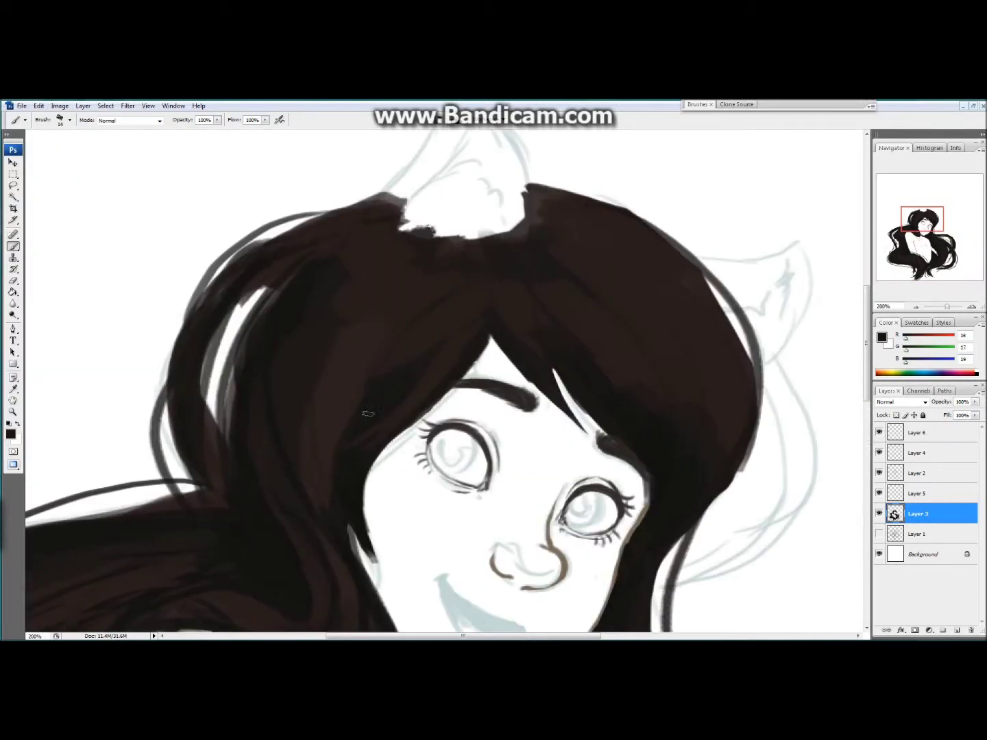
{"action": "left_click_drag", "start_coordinate": [329, 343], "coordinate": [315, 466]}
{"action": "left_click_drag", "start_coordinate": [617, 294], "coordinate": [699, 440]}
Redo the loose strand arching over the crown and darken the hair along the head's outer edge and fringe.
{"action": "mouse_move", "coordinate": [520, 179]}
{"action": "left_mouse_down"}
{"action": "mouse_move", "coordinate": [385, 220]}
{"action": "mouse_move", "coordinate": [281, 402]}
{"action": "left_mouse_up"}
{"action": "key", "text": "ctrl+z"}
{"action": "left_click_drag", "start_coordinate": [407, 197], "coordinate": [177, 343]}
{"action": "left_click", "coordinate": [326, 438], "text": "alt"}
{"action": "mouse_move", "coordinate": [613, 229]}
{"action": "left_mouse_down"}
{"action": "mouse_move", "coordinate": [705, 308]}
{"action": "mouse_move", "coordinate": [751, 383]}
{"action": "mouse_move", "coordinate": [738, 520]}
{"action": "left_mouse_up"}
{"action": "left_click_drag", "start_coordinate": [322, 404], "coordinate": [330, 294]}
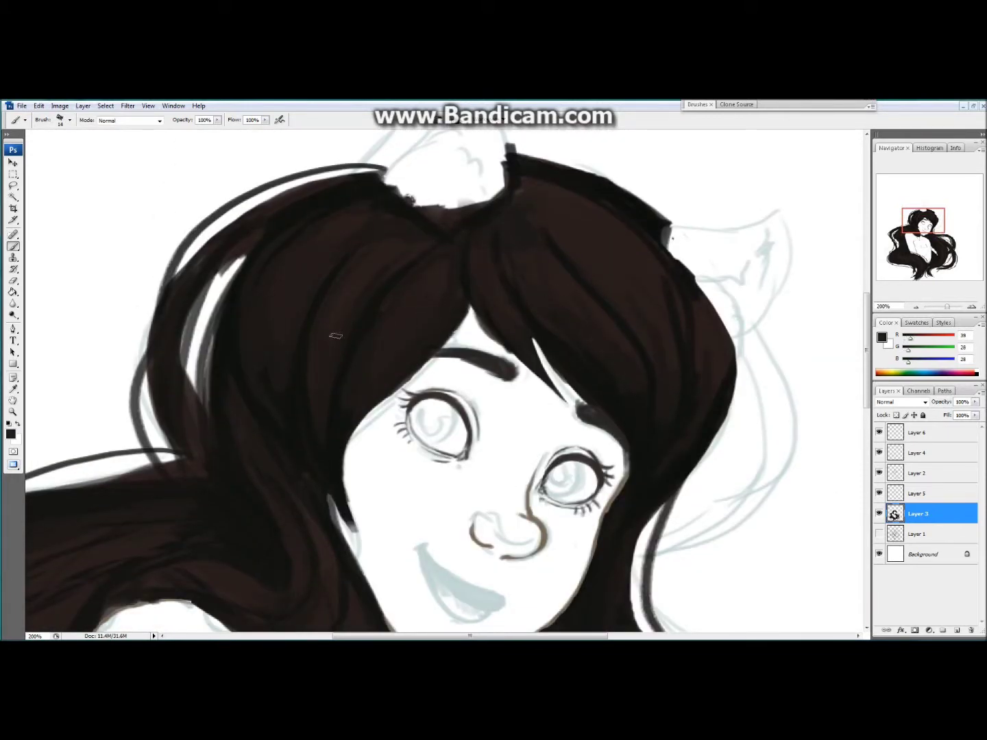
Paint fine flyaway strands beside the torso, around the outer locks and at the lower tips.
{"action": "key", "text": "ctrl+minus"}
{"action": "key", "text": "ctrl+minus"}
{"action": "left_click", "coordinate": [971, 307]}
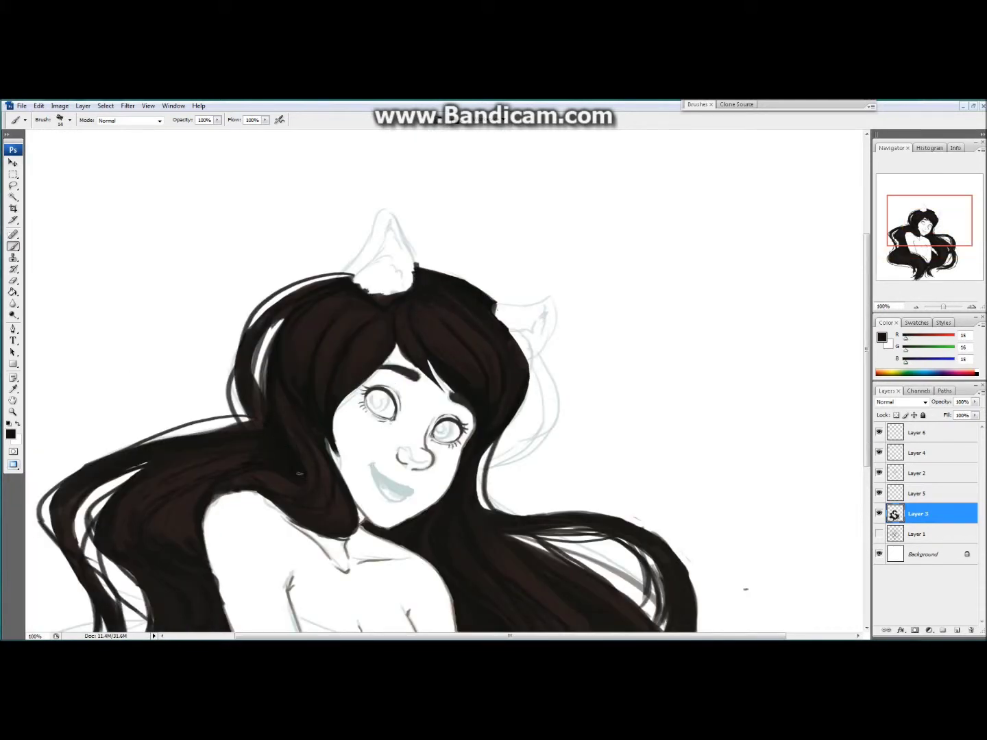
{"action": "left_click_drag", "start_coordinate": [177, 630], "coordinate": [279, 395]}
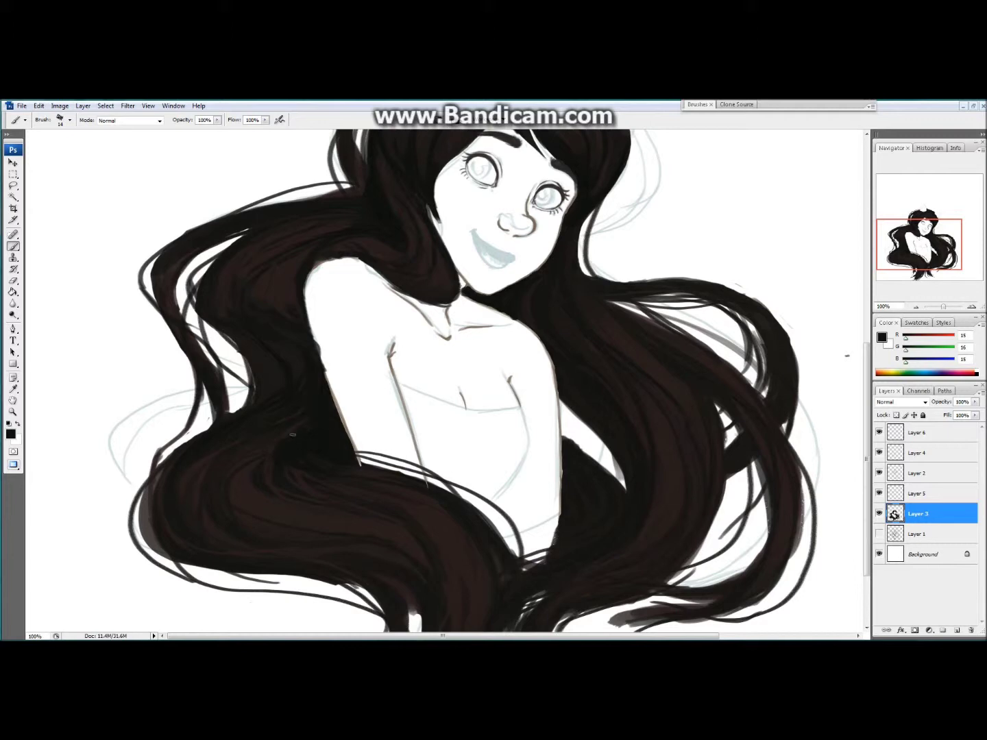
{"action": "left_click_drag", "start_coordinate": [551, 414], "coordinate": [583, 473]}
{"action": "left_click_drag", "start_coordinate": [847, 355], "coordinate": [847, 255]}
{"action": "left_click_drag", "start_coordinate": [196, 372], "coordinate": [381, 504]}
{"action": "left_click_drag", "start_coordinate": [317, 631], "coordinate": [532, 370]}
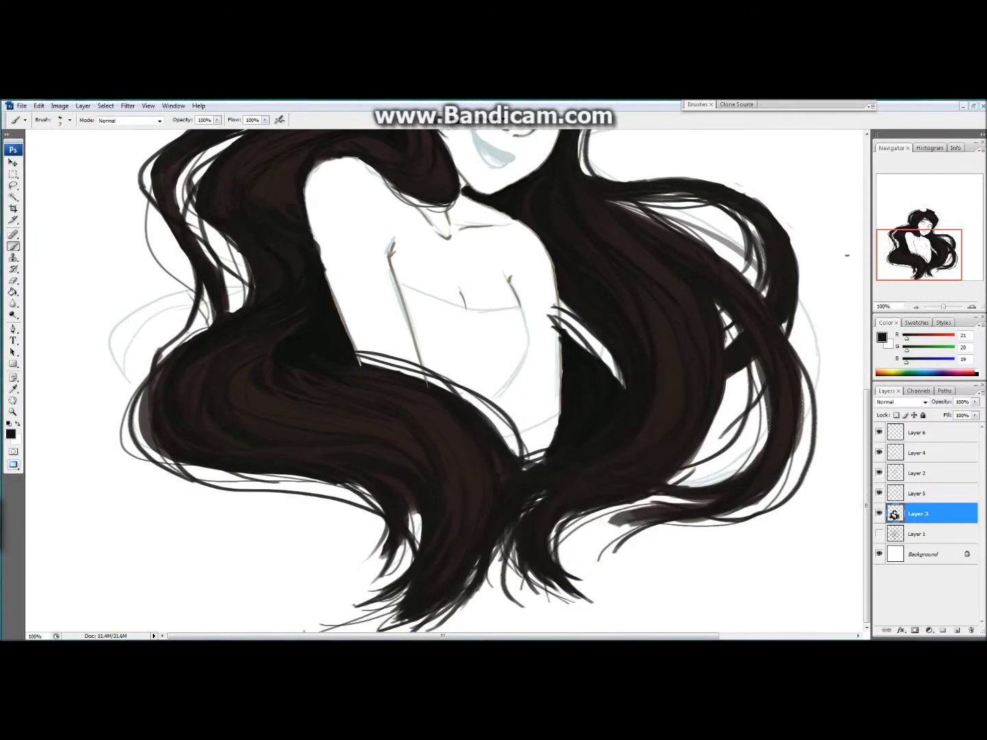
Add a few more thin strands inside the looping locks beside the body.
{"action": "key", "text": "ctrl+minus"}
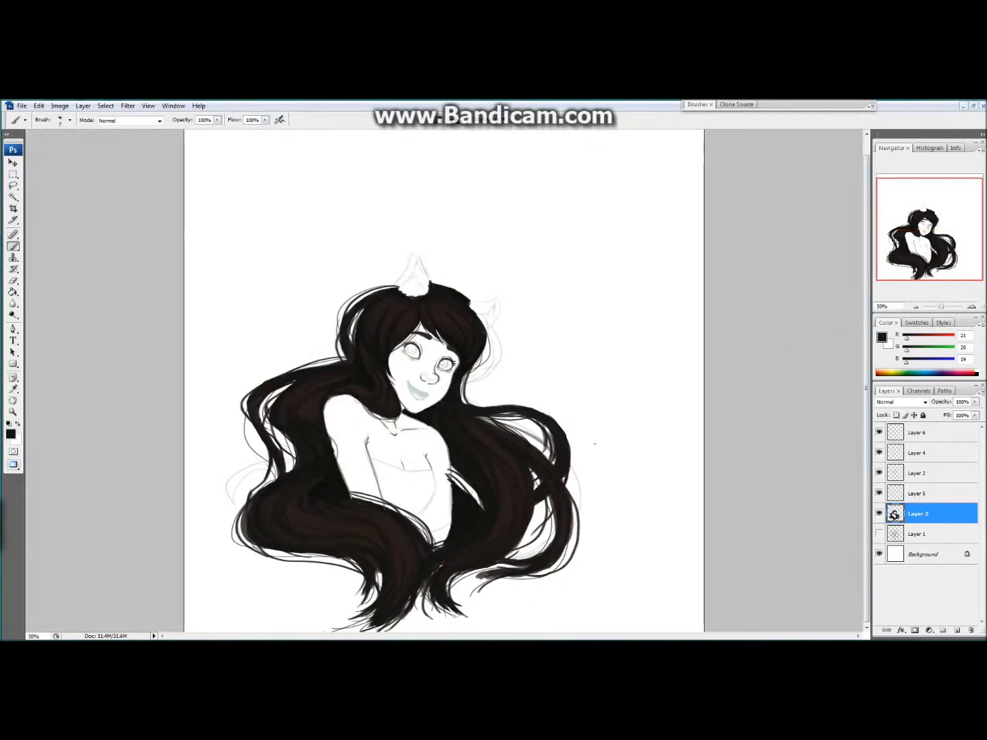
{"action": "left_click_drag", "start_coordinate": [496, 418], "coordinate": [553, 465]}
{"action": "left_click_drag", "start_coordinate": [548, 521], "coordinate": [521, 558]}
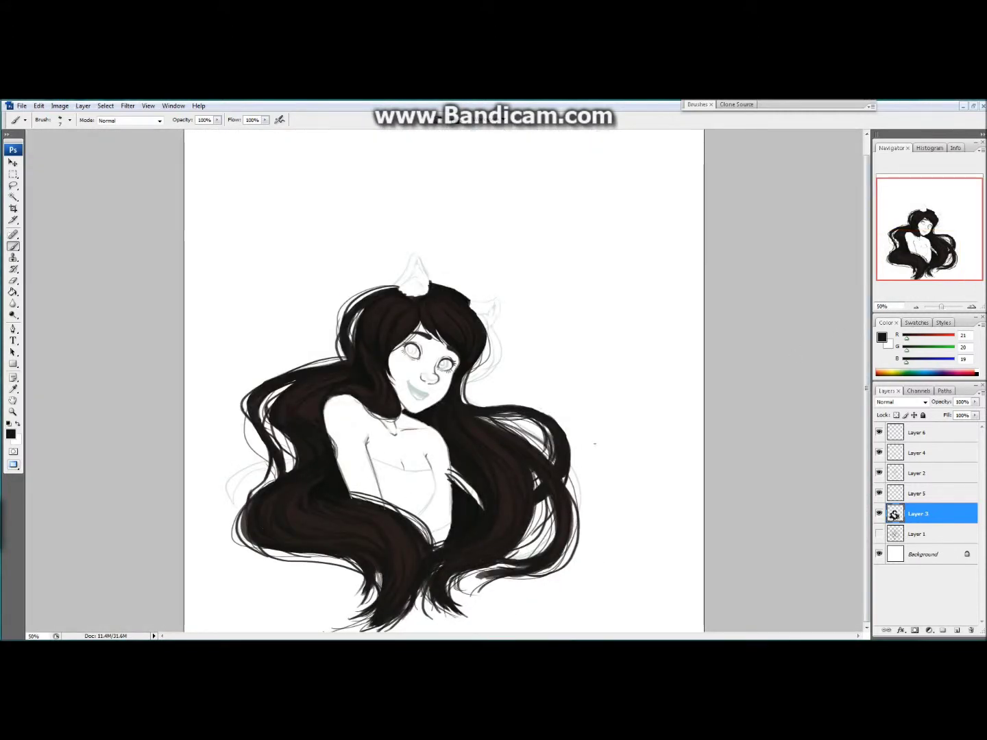
Select the dark hair area, add a layer above it and apply a blue (0, 64, 148) gradient fading down from the head.
{"action": "left_click", "coordinate": [895, 516], "text": "ctrl"}
{"action": "left_click", "coordinate": [957, 630]}
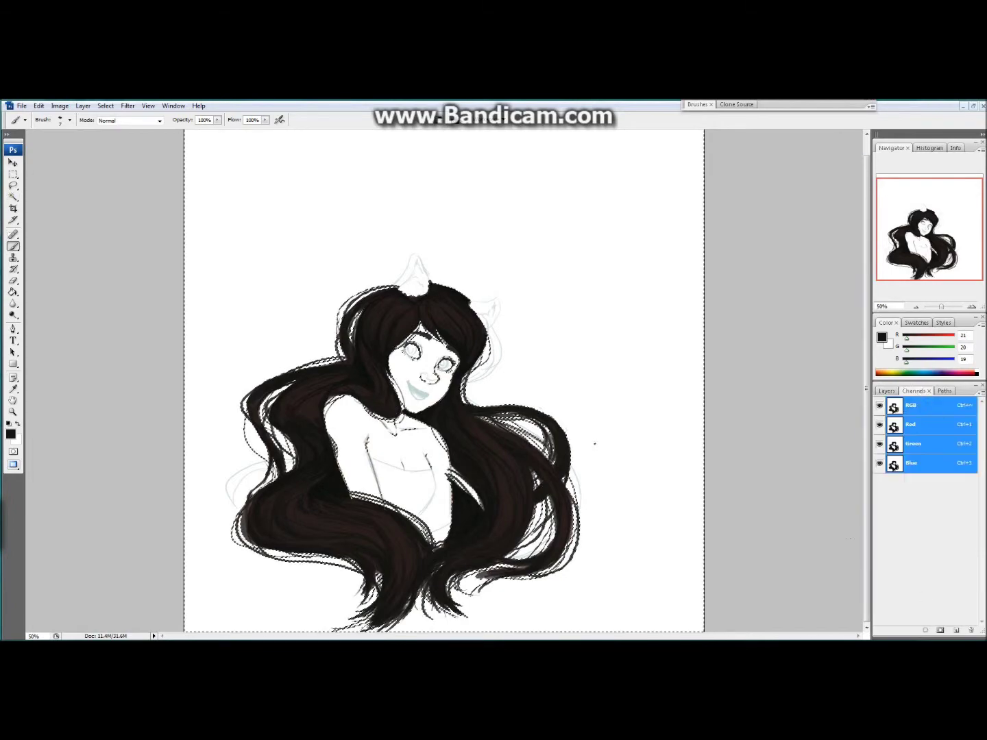
{"action": "left_click", "coordinate": [46, 108]}
{"action": "left_click", "coordinate": [13, 293]}
{"action": "left_click", "coordinate": [956, 373]}
{"action": "left_click_drag", "start_coordinate": [424, 288], "coordinate": [424, 522]}
Clear the selection and set the blue gradient layer's blend mode to Color.
{"action": "key", "text": "ctrl+d"}
{"action": "left_click", "coordinate": [902, 402]}
{"action": "left_click", "coordinate": [915, 411]}
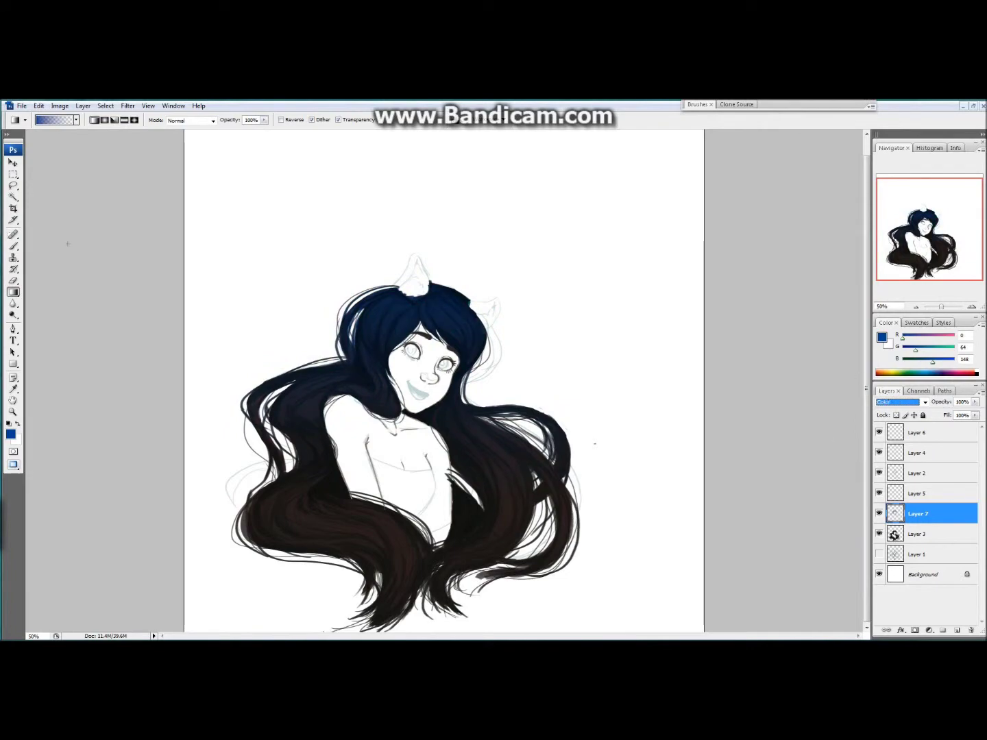
Add a layer with a teal (0, 143, 148) gradient over the lower hair tips, set its blend mode to Soft Light and clear the selection.
{"action": "left_click", "coordinate": [957, 631]}
{"action": "left_click", "coordinate": [901, 403]}
{"action": "key", "text": "Up"}
{"action": "key", "text": "Up"}
{"action": "key", "text": "Up"}
{"action": "key", "text": "Up"}
{"action": "key", "text": "Up"}
{"action": "key", "text": "Up"}
{"action": "key", "text": "Up"}
{"action": "key", "text": "Up"}
{"action": "key", "text": "Up"}
{"action": "key", "text": "Up"}
{"action": "key", "text": "Up"}
{"action": "key", "text": "Up"}
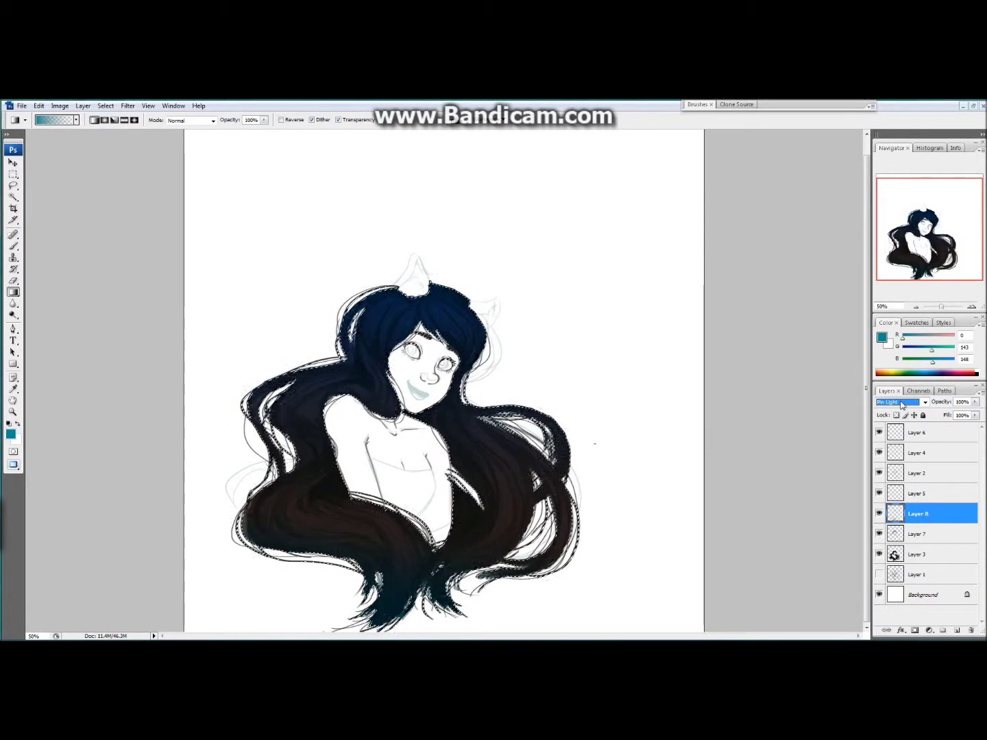
{"action": "key", "text": "ctrl+d"}
{"action": "key", "text": "e"}
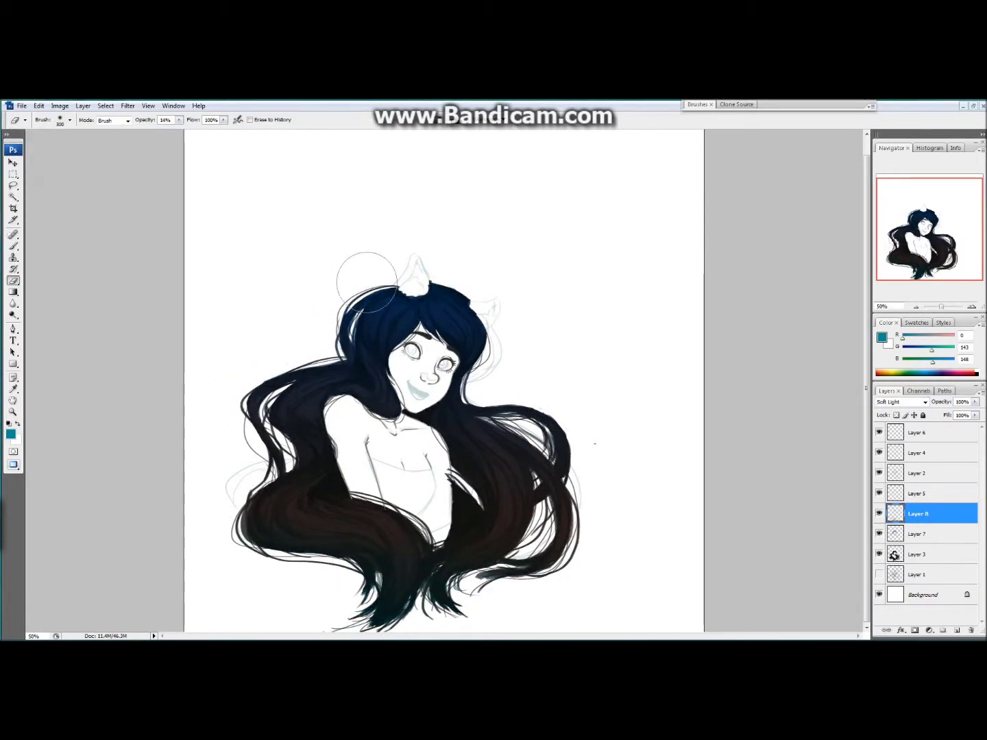
Move the hair layers into a new group and add a new layer for colouring the eyes.
{"action": "left_click", "coordinate": [941, 630]}
{"action": "left_click_drag", "start_coordinate": [898, 515], "coordinate": [921, 509]}
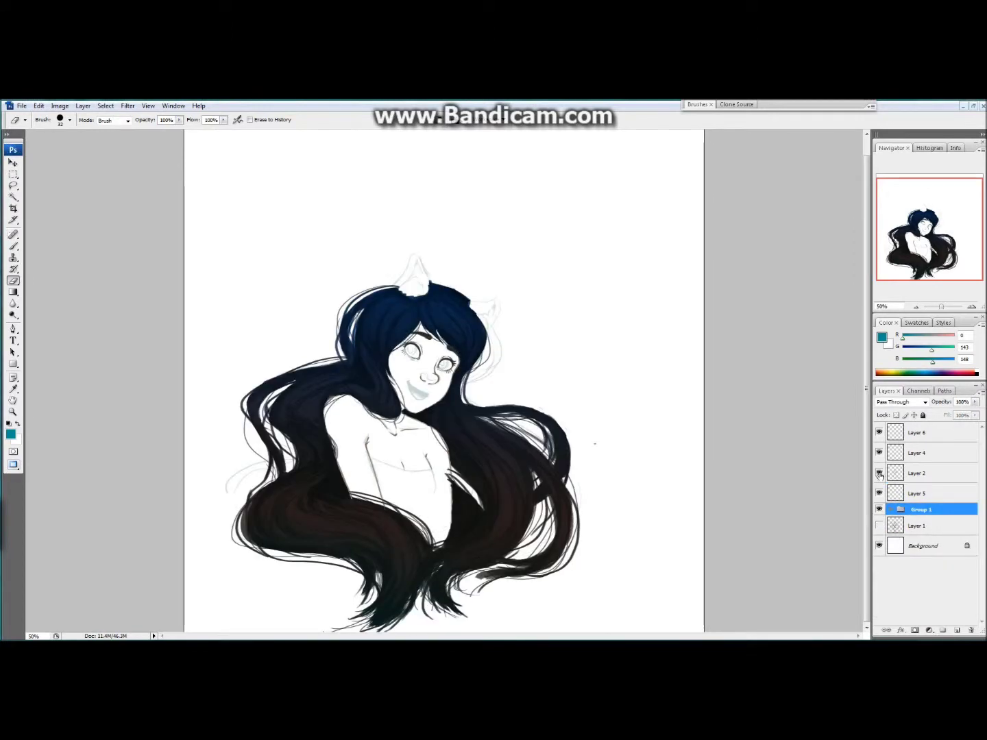
{"action": "left_click", "coordinate": [916, 493]}
{"action": "key", "text": "ctrl+shift+alt+n"}
Fill a new layer beneath the eye layer with solid red as a temporary backdrop.
{"action": "left_click", "coordinate": [973, 311]}
{"action": "left_click", "coordinate": [418, 350]}
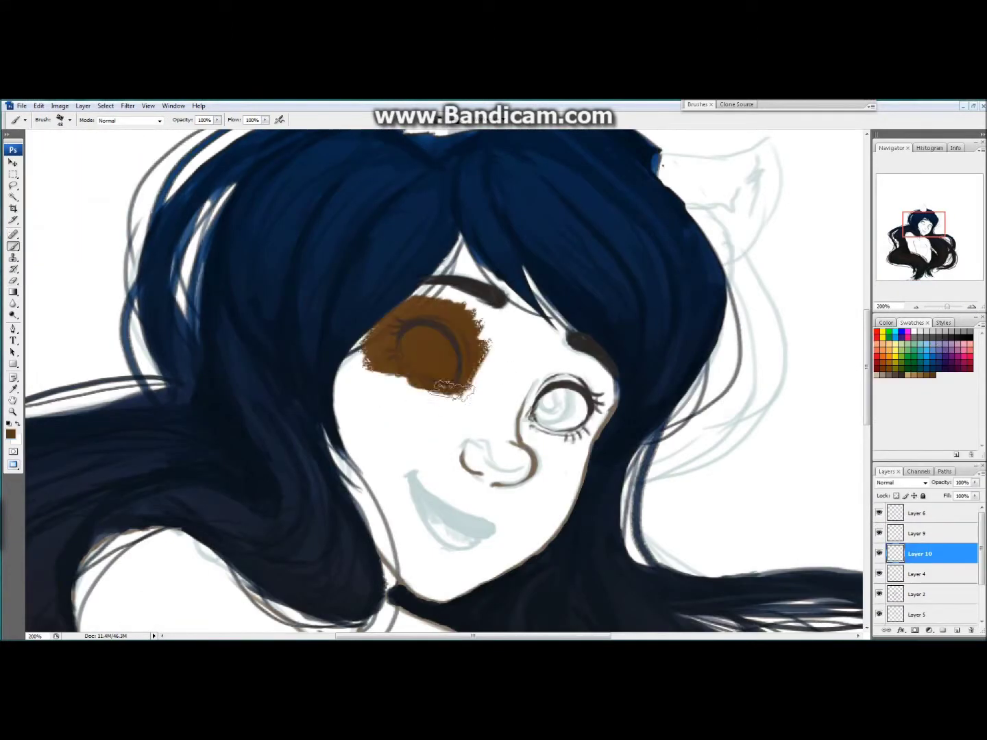
{"action": "key", "text": "ctrl+z"}
{"action": "key", "text": "ctrl+shift+alt+n"}
{"action": "key", "text": "g"}
{"action": "left_click", "coordinate": [799, 527]}
{"action": "key", "text": "alt+bracketright"}
Fill the inside of both eyes with white on Layer 9.
{"action": "key", "text": "b"}
{"action": "key", "text": "x"}
{"action": "left_click", "coordinate": [105, 106]}
{"action": "mouse_move", "coordinate": [48, 218]}
{"action": "left_click", "coordinate": [166, 249]}
{"action": "key", "text": "Return"}
{"action": "key", "text": "g"}
{"action": "left_click", "coordinate": [428, 354]}
{"action": "left_click", "coordinate": [564, 408]}
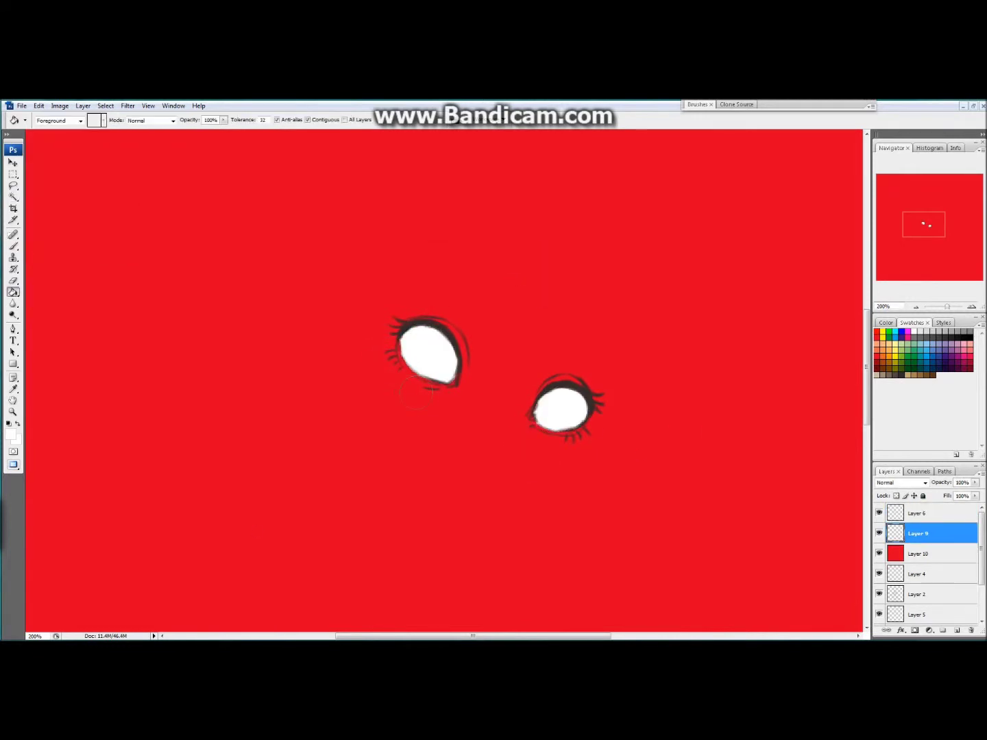
Move the red layer below Layer 5, place the sketch layer above Layer 9, and make Layer 9 active.
{"action": "left_click_drag", "start_coordinate": [918, 553], "coordinate": [919, 622]}
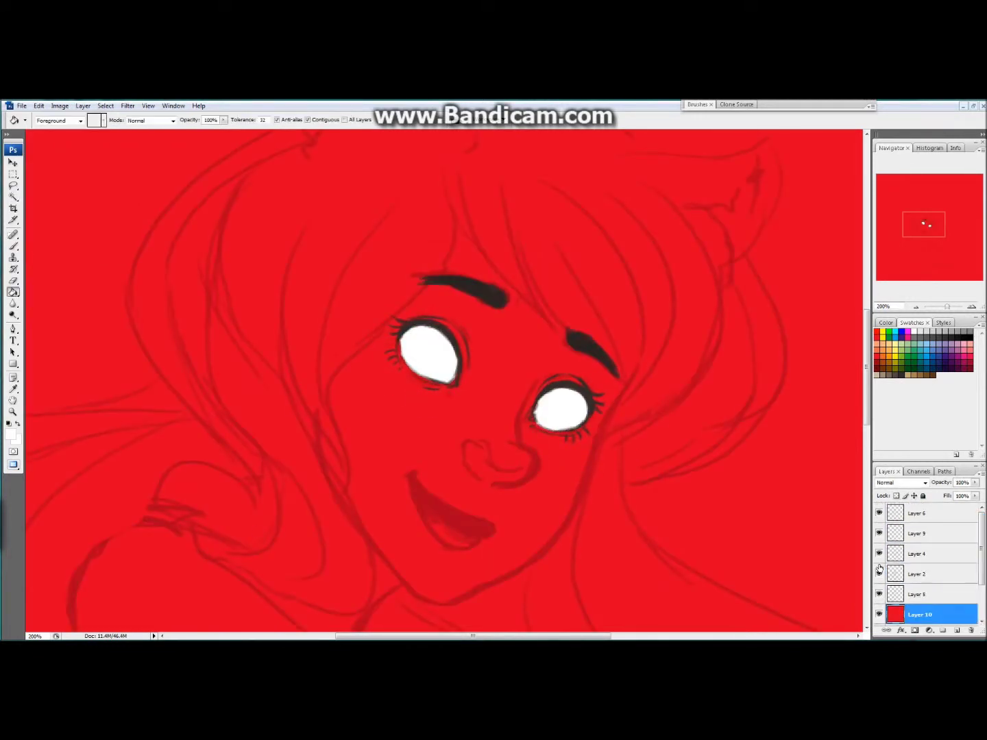
{"action": "left_click_drag", "start_coordinate": [919, 574], "coordinate": [884, 519]}
{"action": "key", "text": "alt+bracketleft"}
Paint both irises green over the white of the eyes.
{"action": "key", "text": "b"}
{"action": "left_click", "coordinate": [889, 332]}
{"action": "left_click_drag", "start_coordinate": [411, 336], "coordinate": [426, 358]}
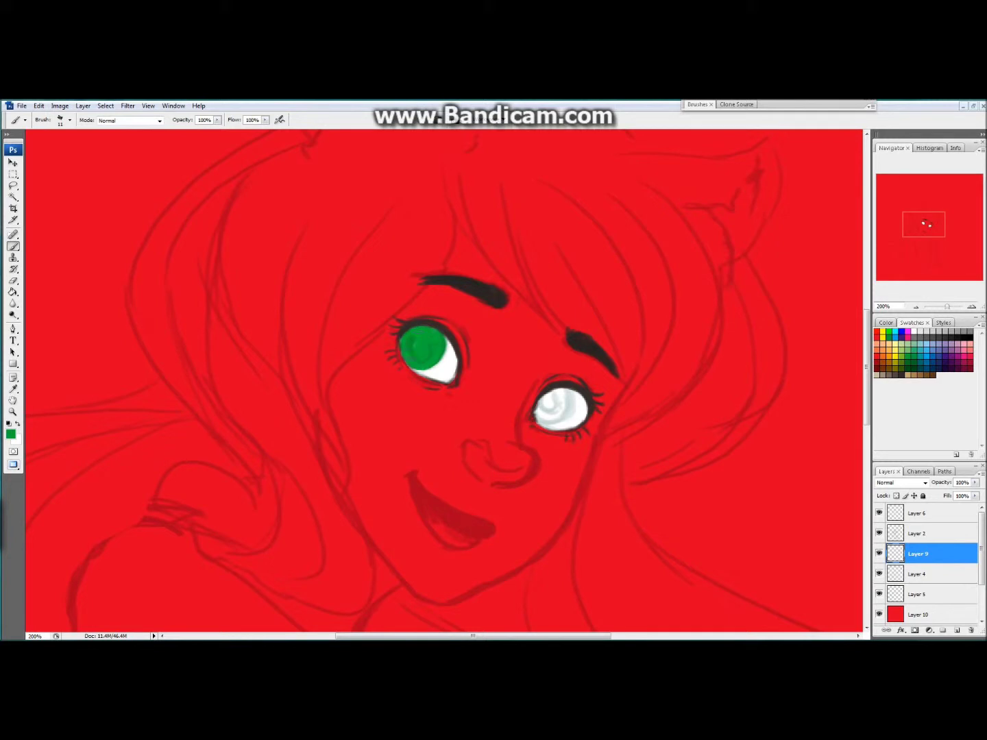
{"action": "left_click_drag", "start_coordinate": [563, 391], "coordinate": [549, 410]}
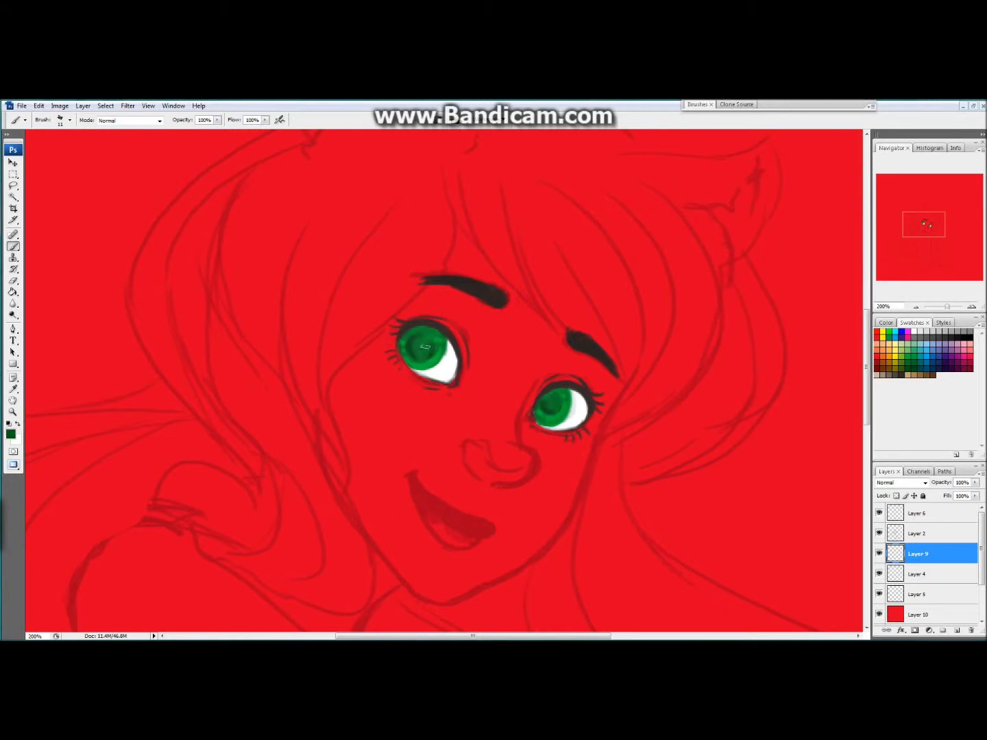
Shade the irises with dark green, add light green glints, and tint the eye whites and inner corners.
{"action": "left_click", "coordinate": [915, 356]}
{"action": "left_click", "coordinate": [70, 121]}
{"action": "left_click", "coordinate": [26, 199]}
{"action": "left_click", "coordinate": [429, 362]}
{"action": "left_click", "coordinate": [565, 407]}
{"action": "left_click", "coordinate": [541, 413]}
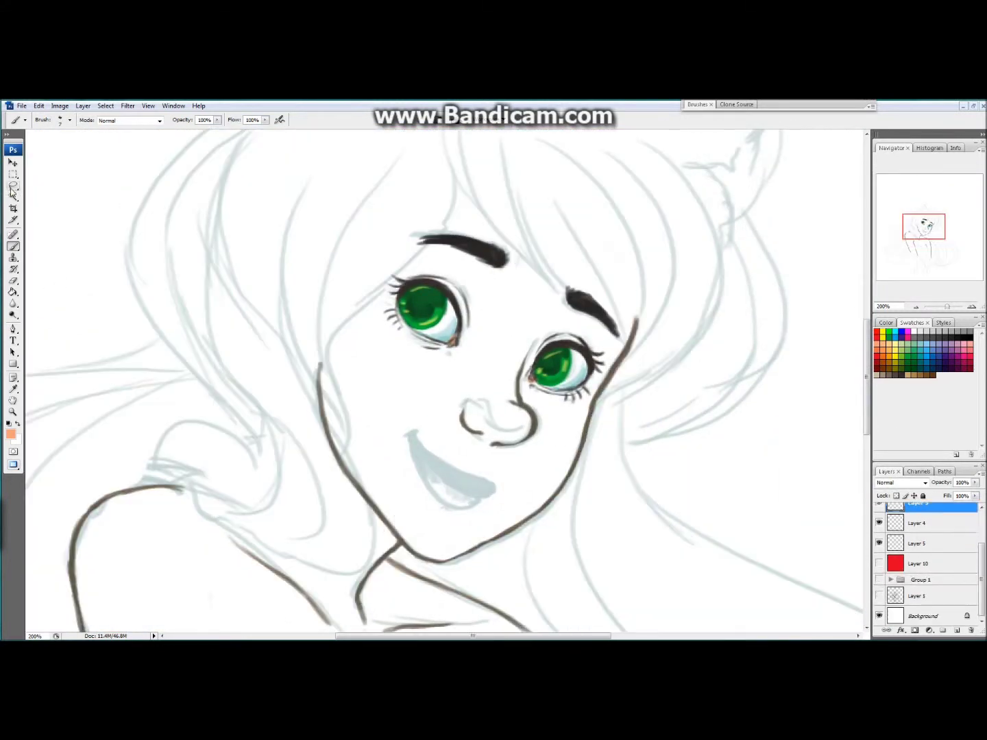
Add a layer beneath Layer 5 and paint a flat brown skin base over the face, neck, torso and arms.
{"action": "left_click", "coordinate": [70, 120]}
{"action": "key", "text": "Return"}
{"action": "left_click", "coordinate": [918, 564]}
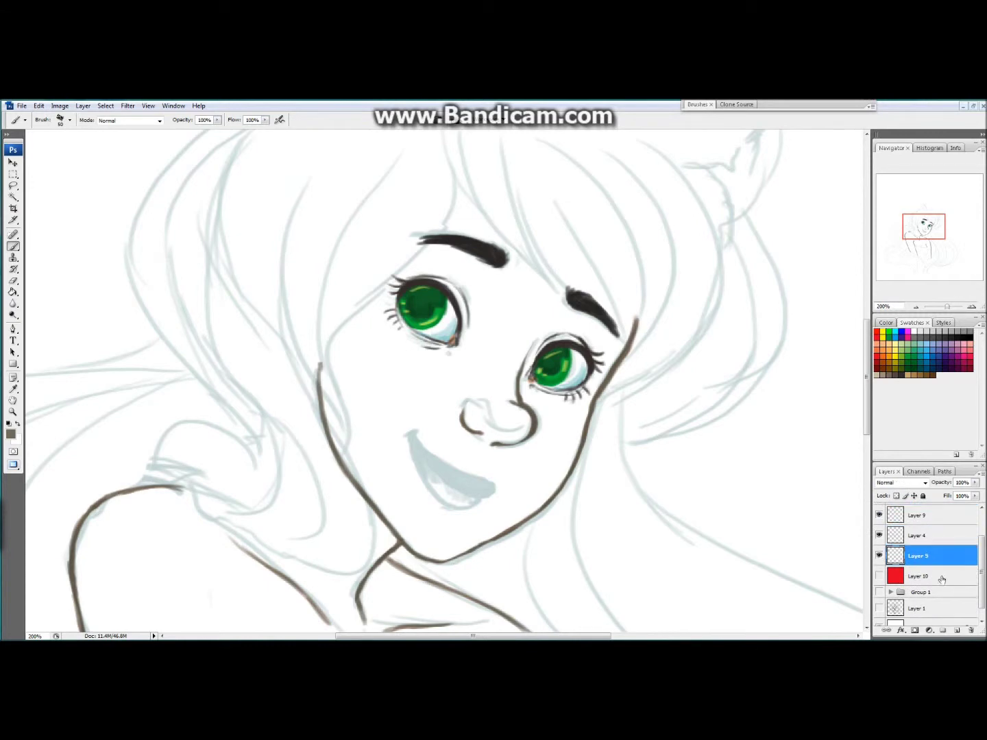
{"action": "left_click", "coordinate": [957, 630]}
{"action": "left_click", "coordinate": [910, 372]}
{"action": "mouse_move", "coordinate": [342, 339]}
{"action": "left_mouse_down"}
{"action": "mouse_move", "coordinate": [346, 569]}
{"action": "mouse_move", "coordinate": [480, 521]}
{"action": "mouse_move", "coordinate": [510, 209]}
{"action": "mouse_move", "coordinate": [357, 411]}
{"action": "mouse_move", "coordinate": [292, 385]}
{"action": "mouse_move", "coordinate": [562, 335]}
{"action": "left_mouse_up"}
{"action": "scroll", "coordinate": [357, 412], "scroll_direction": "down", "scroll_amount": 5}
{"action": "scroll", "coordinate": [563, 335], "scroll_direction": "down", "scroll_amount": 5}
{"action": "mouse_move", "coordinate": [392, 287]}
{"action": "left_mouse_down"}
{"action": "mouse_move", "coordinate": [512, 256]}
{"action": "mouse_move", "coordinate": [533, 419]}
{"action": "mouse_move", "coordinate": [524, 542]}
{"action": "mouse_move", "coordinate": [548, 619]}
{"action": "left_mouse_up"}
{"action": "scroll", "coordinate": [925, 555], "scroll_direction": "up", "scroll_amount": 2}
Hide the sketch layer and touch up the brown skin base along the arms and face edges.
{"action": "left_click", "coordinate": [878, 534]}
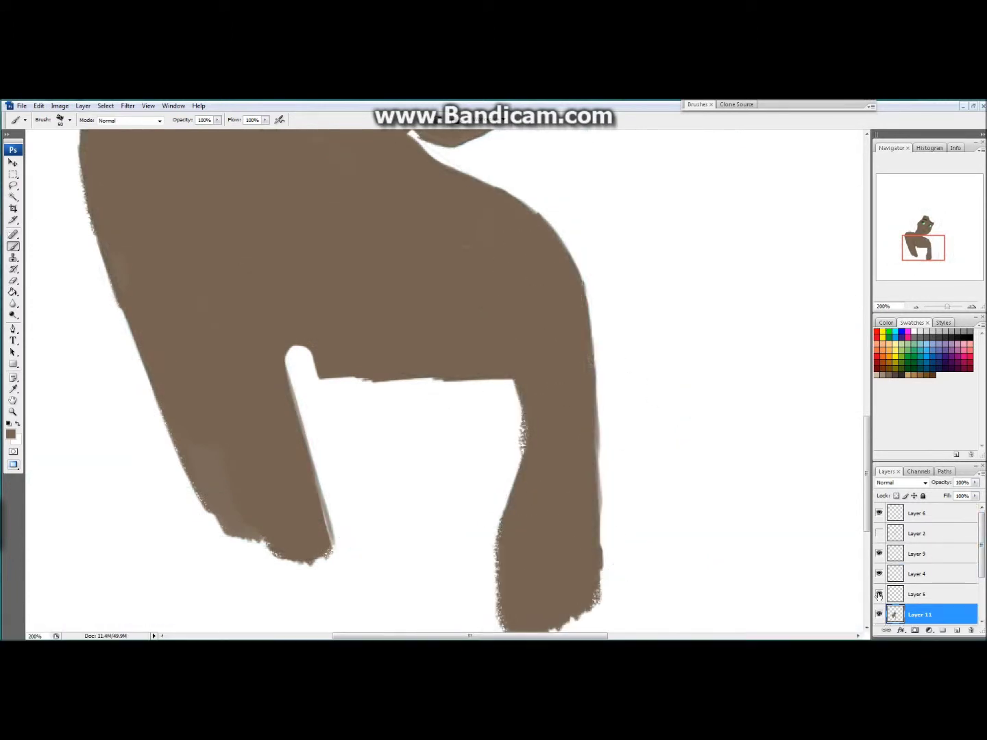
{"action": "scroll", "coordinate": [925, 569], "scroll_direction": "down", "scroll_amount": 2}
{"action": "mouse_move", "coordinate": [615, 528]}
{"action": "left_mouse_down"}
{"action": "mouse_move", "coordinate": [261, 248]}
{"action": "mouse_move", "coordinate": [308, 538]}
{"action": "left_mouse_up"}
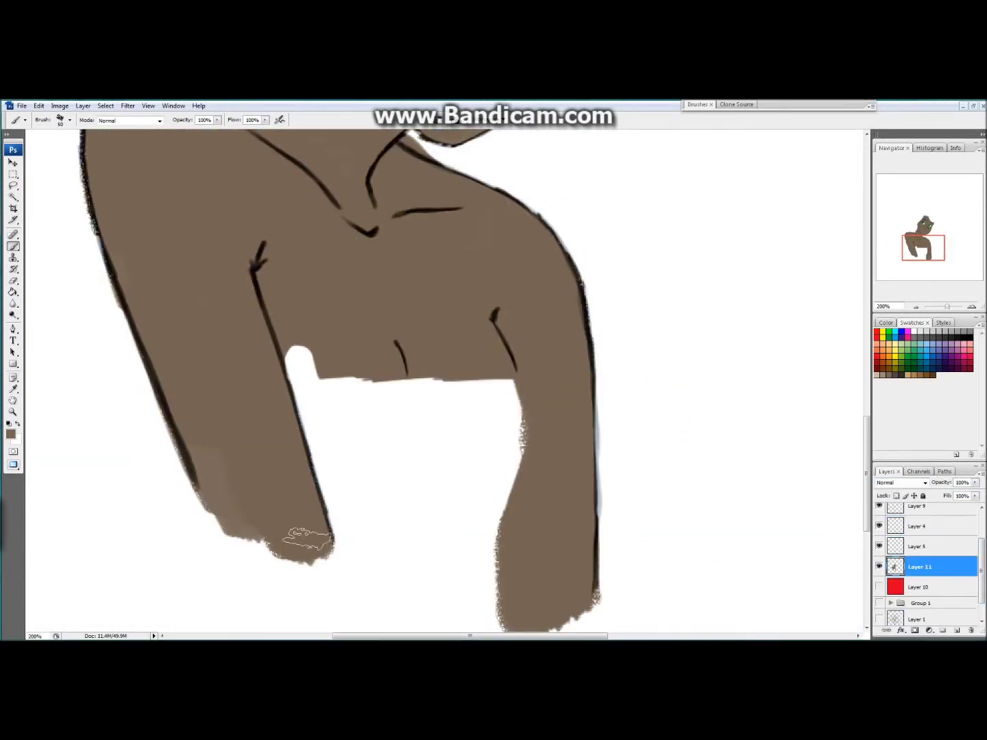
{"action": "scroll", "coordinate": [308, 541], "scroll_direction": "up", "scroll_amount": 5}
{"action": "scroll", "coordinate": [538, 270], "scroll_direction": "up", "scroll_amount": 3}
{"action": "scroll", "coordinate": [920, 598], "scroll_direction": "down", "scroll_amount": 1}
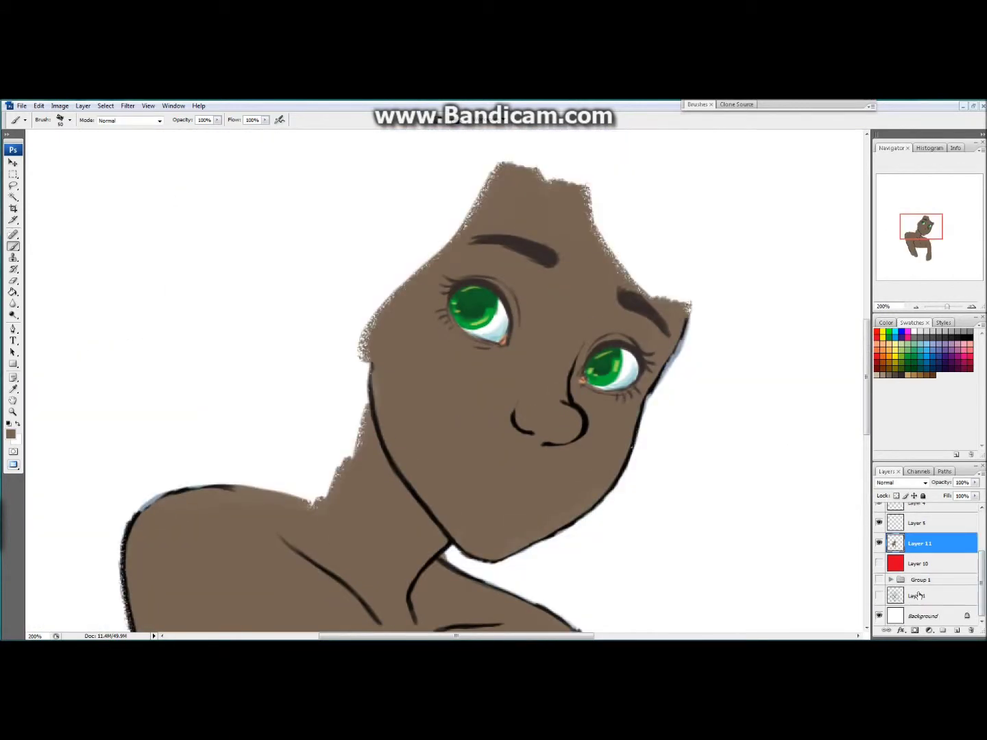
{"action": "left_click_drag", "start_coordinate": [686, 309], "coordinate": [617, 480]}
{"action": "left_click_drag", "start_coordinate": [274, 172], "coordinate": [206, 480]}
Show the hair group and paint black on a new layer beneath the skin to fill gaps beside the body.
{"action": "left_click", "coordinate": [918, 555]}
{"action": "left_click", "coordinate": [915, 306]}
{"action": "scroll", "coordinate": [445, 377], "scroll_direction": "up", "scroll_amount": 3}
{"action": "scroll", "coordinate": [445, 377], "scroll_direction": "down", "scroll_amount": 2}
{"action": "left_click_drag", "start_coordinate": [903, 247], "coordinate": [893, 281]}
{"action": "left_click", "coordinate": [926, 610]}
{"action": "key", "text": "alt+bracketleft"}
{"action": "key", "text": "alt+bracketleft"}
{"action": "key", "text": "alt+bracketleft"}
{"action": "key", "text": "alt+bracketleft"}
{"action": "key", "text": "alt+bracketright"}
{"action": "key", "text": "alt+bracketright"}
Identify the layer holding the skin outlines and rename it SKIN LINES.
{"action": "left_click", "coordinate": [879, 516]}
{"action": "left_click", "coordinate": [879, 516]}
{"action": "double_click", "coordinate": [919, 515], "text": "alt"}
{"action": "type", "text": "SKIN LINES"}
{"action": "key", "text": "Return"}
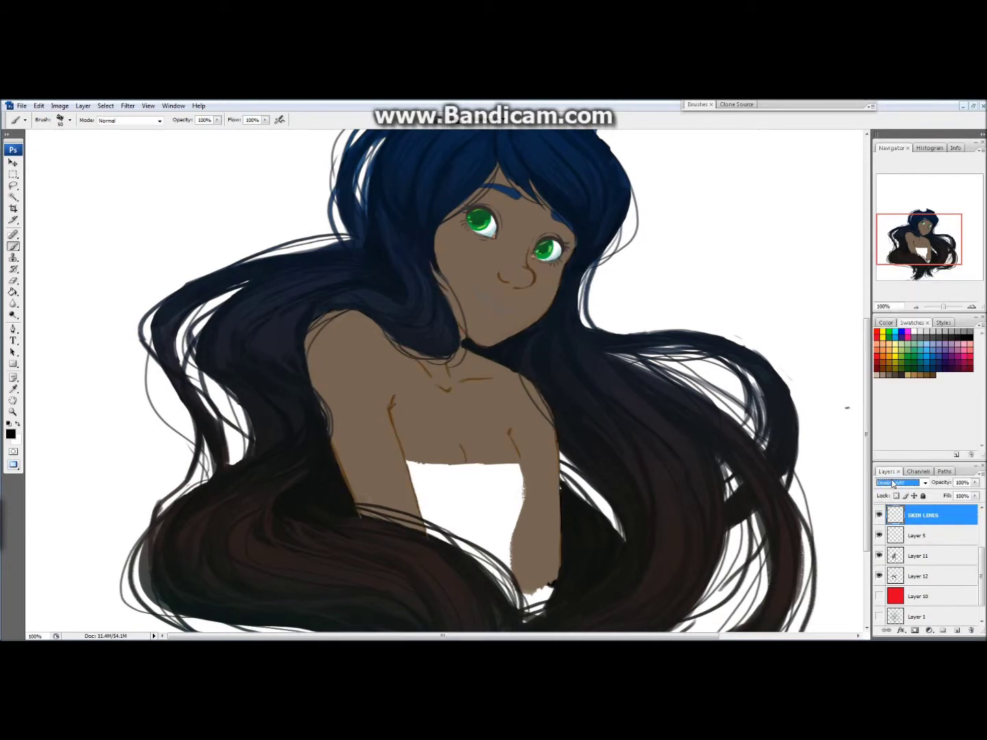
Make the skin base layer active and fill the gap between the jaw and the hair with black.
{"action": "key", "text": "alt+bracketright"}
{"action": "left_click", "coordinate": [880, 534]}
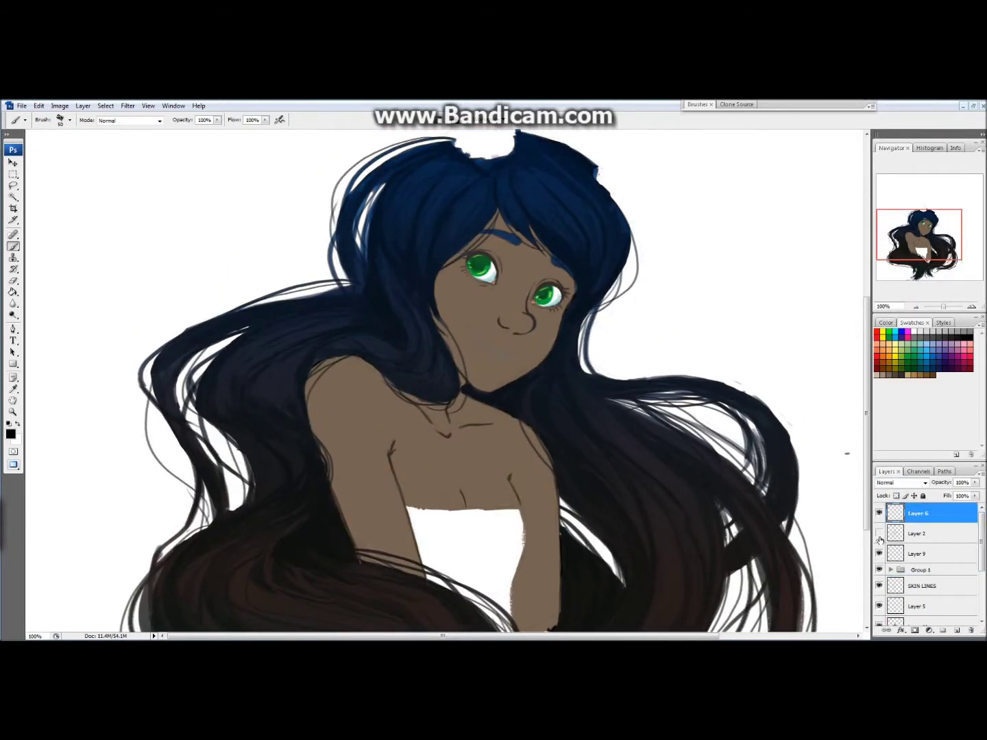
{"action": "key", "text": "alt+bracketleft"}
{"action": "key", "text": "alt+bracketleft"}
{"action": "key", "text": "alt+bracketleft"}
{"action": "key", "text": "alt+bracketleft"}
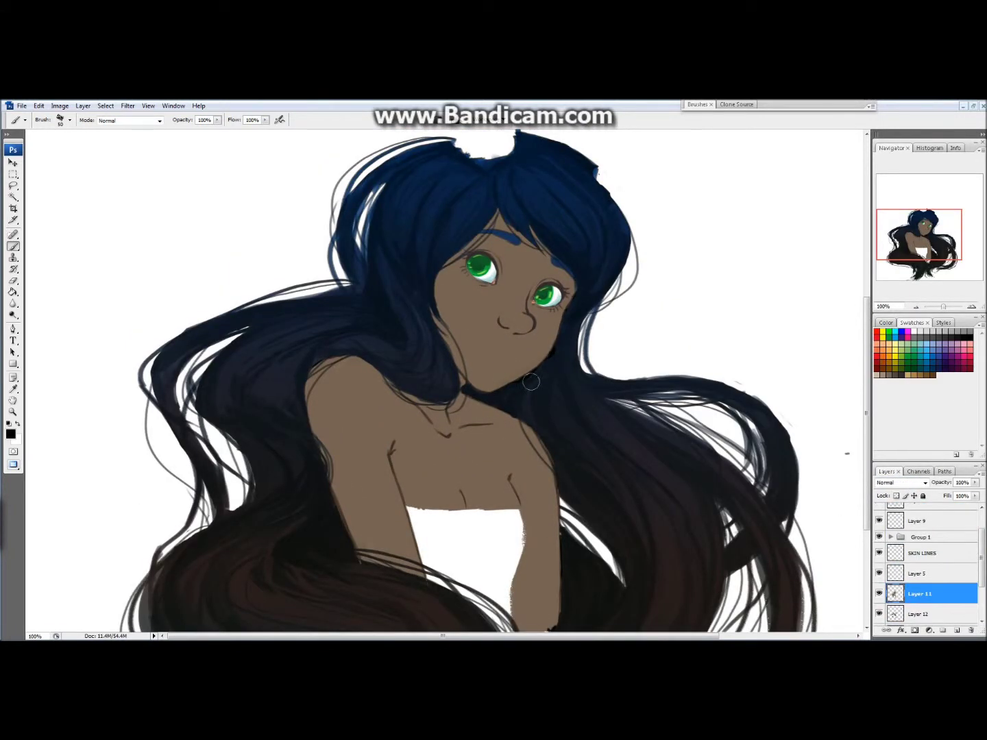
{"action": "scroll", "coordinate": [527, 398], "scroll_direction": "up", "scroll_amount": 1}
Remove the blue tint from both eyebrows and set Layer 5's blend mode to Hard Mix.
{"action": "key", "text": "alt+bracketright"}
{"action": "scroll", "coordinate": [506, 229], "scroll_direction": "up", "scroll_amount": 5}
{"action": "key", "text": "alt+bracketright"}
{"action": "key", "text": "alt+bracketright"}
{"action": "key", "text": "alt+bracketright"}
{"action": "key", "text": "alt+bracketright"}
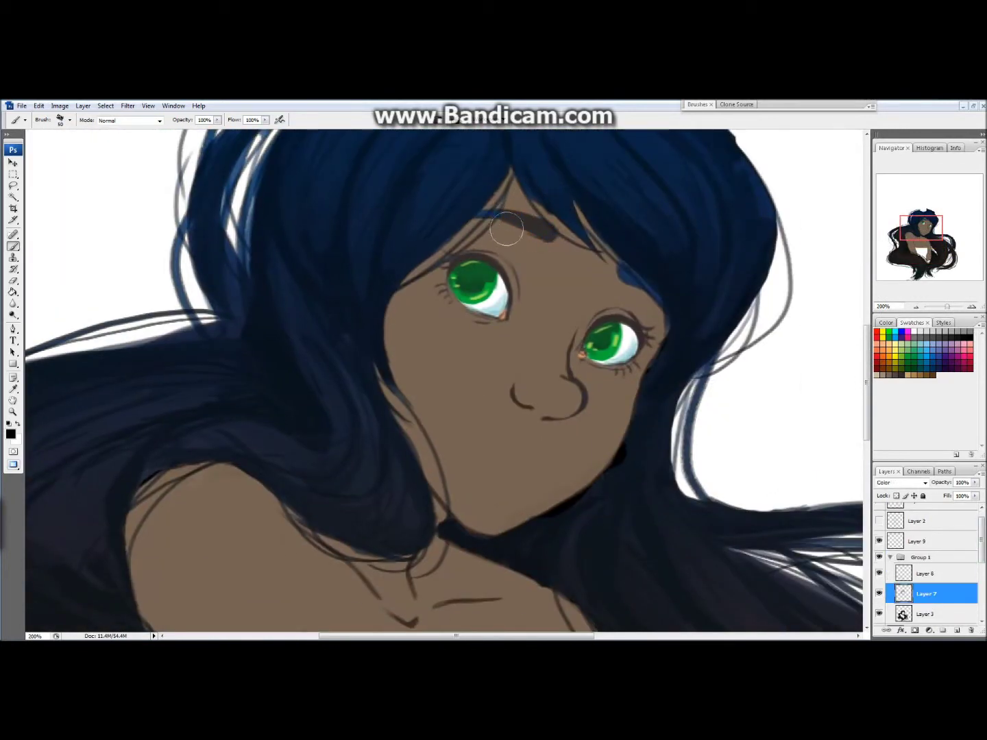
{"action": "key", "text": "alt+bracketright"}
{"action": "left_click", "coordinate": [897, 483]}
{"action": "left_click", "coordinate": [904, 304]}
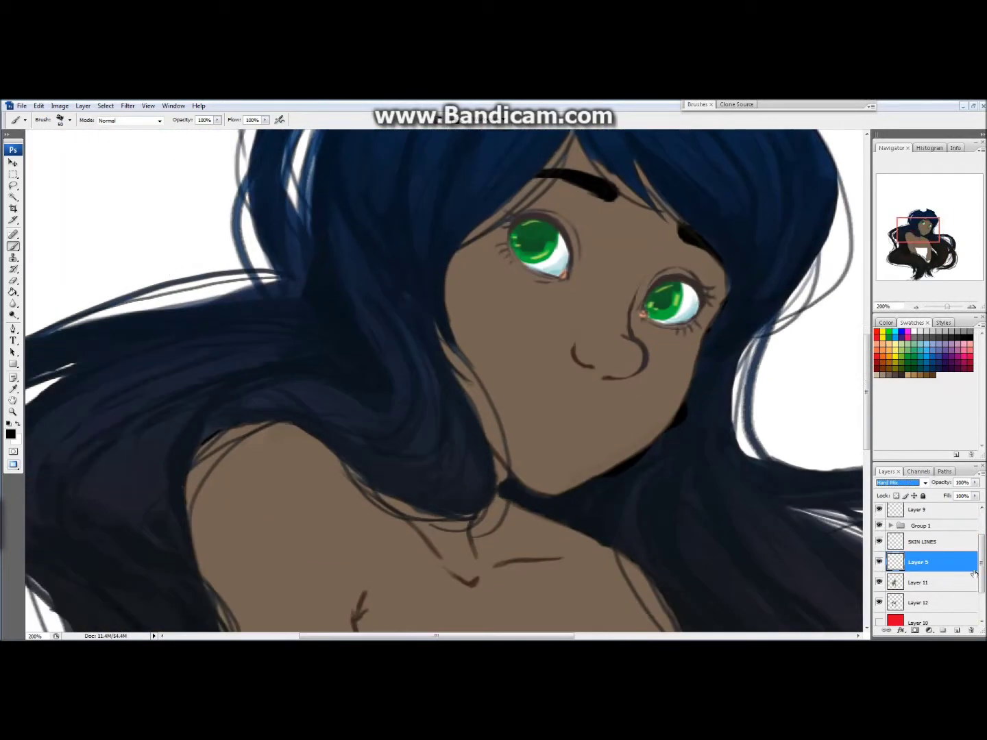
Show the sketch layer, add a layer above Layer 9 and paint the lips dark red following the sketched mouth.
{"action": "left_click", "coordinate": [878, 533]}
{"action": "key", "text": "ctrl+shift+alt+n"}
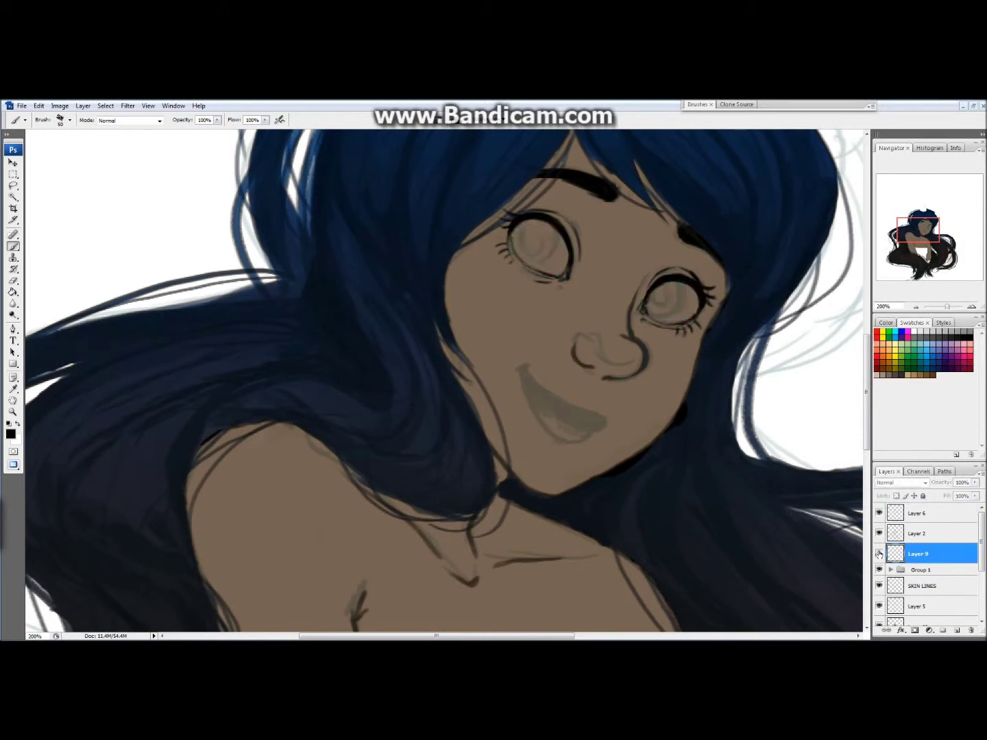
{"action": "key", "text": "Return"}
{"action": "left_click_drag", "start_coordinate": [529, 378], "coordinate": [557, 403]}
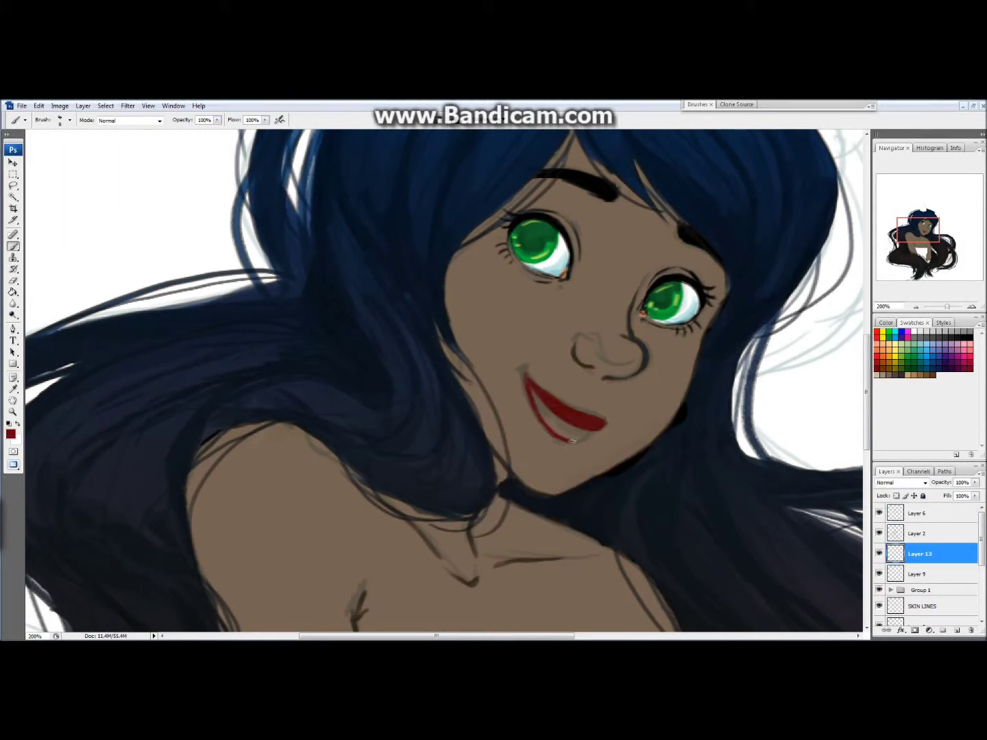
Mute the lip colour to a dark brownish red with a Hue/Saturation adjustment.
{"action": "key", "text": "ctrl+u"}
{"action": "left_click_drag", "start_coordinate": [219, 264], "coordinate": [192, 294]}
{"action": "key", "text": "Return"}
Hide the sketch layer, fill in the mouth with sampled reds, and add a pale highlight on the lower lip.
{"action": "left_click", "coordinate": [548, 397], "text": "alt"}
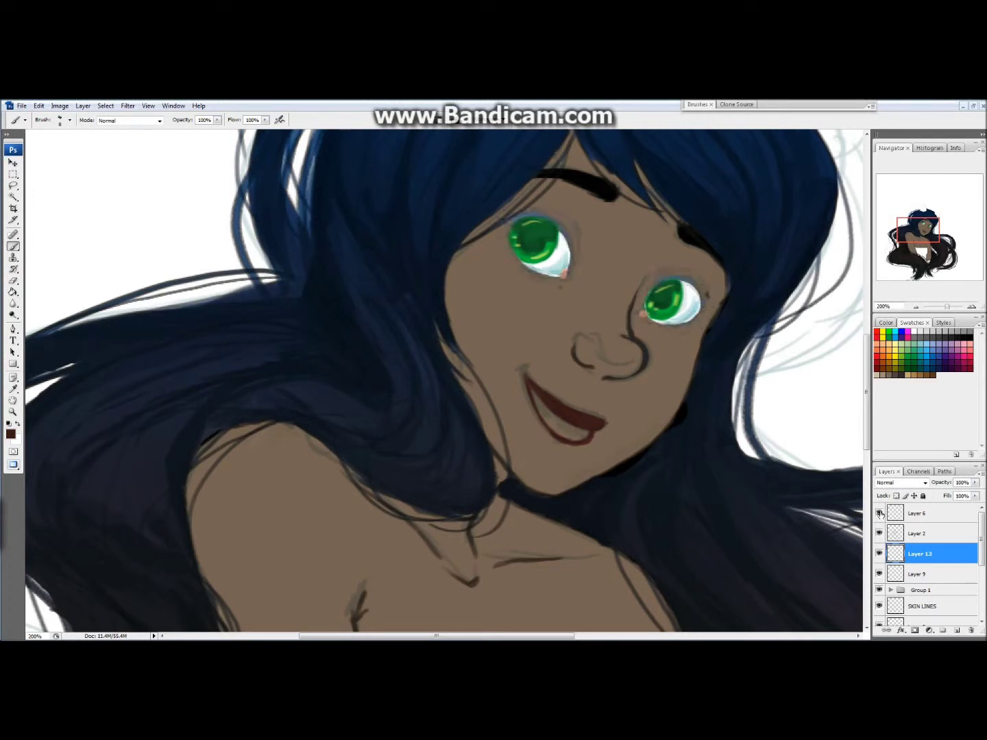
{"action": "left_click", "coordinate": [879, 533]}
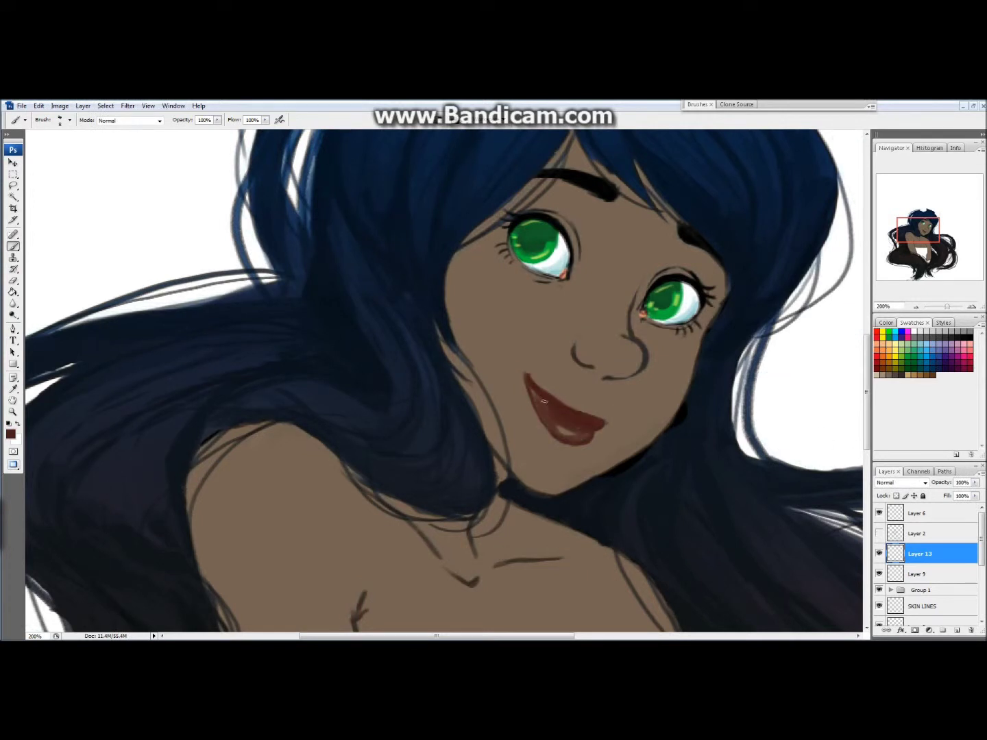
{"action": "left_click", "coordinate": [885, 323]}
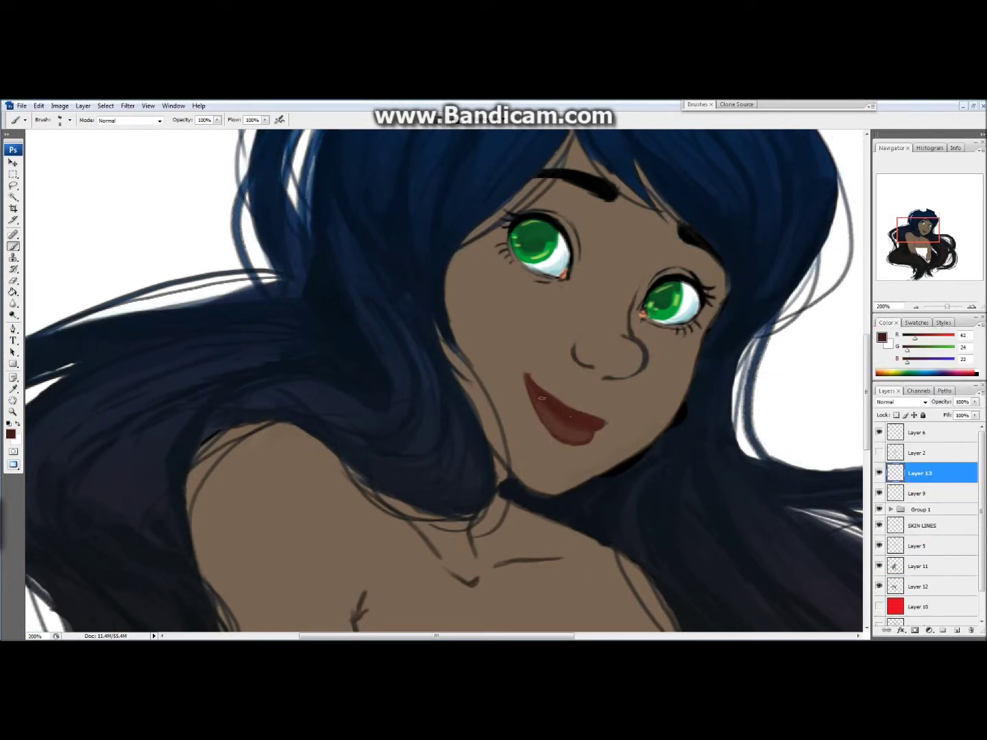
{"action": "left_click", "coordinate": [565, 436], "text": "alt"}
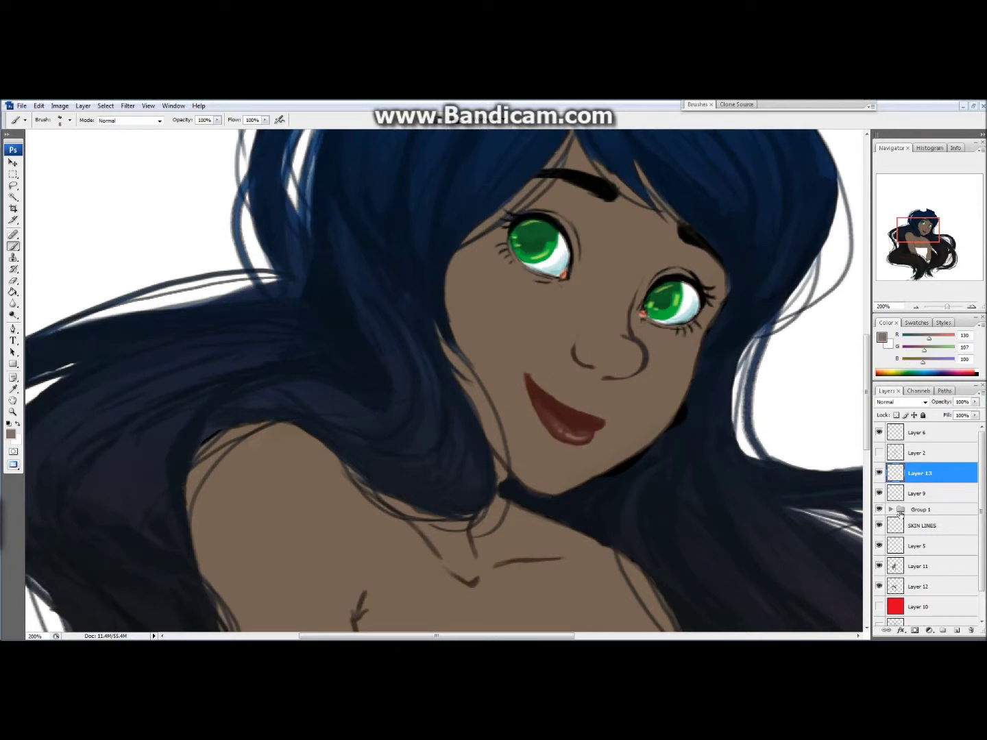
Add a layer above the skin base and shade the face with darker and lighter browns around the forehead, cheeks, nose and chin.
{"action": "key", "text": "ctrl+shift+alt+n"}
{"action": "mouse_move", "coordinate": [479, 275]}
{"action": "left_mouse_down"}
{"action": "mouse_move", "coordinate": [404, 312]}
{"action": "mouse_move", "coordinate": [390, 403]}
{"action": "mouse_move", "coordinate": [507, 275]}
{"action": "mouse_move", "coordinate": [522, 444]}
{"action": "mouse_move", "coordinate": [514, 264]}
{"action": "mouse_move", "coordinate": [590, 306]}
{"action": "mouse_move", "coordinate": [546, 311]}
{"action": "left_mouse_up"}
{"action": "left_click", "coordinate": [912, 323]}
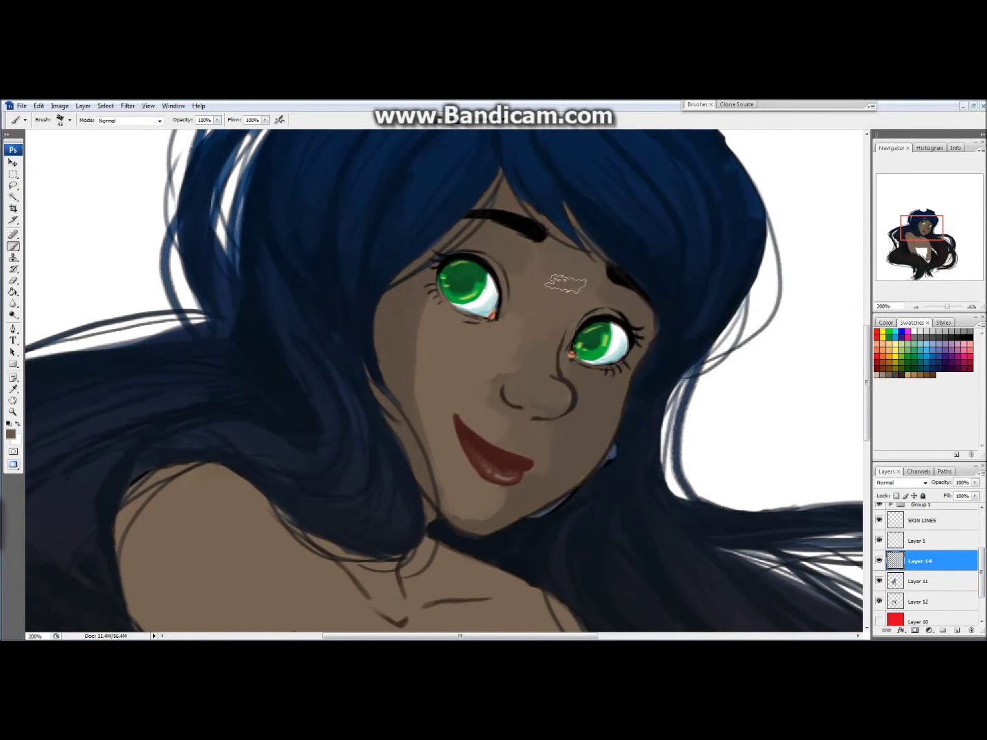
{"action": "mouse_move", "coordinate": [429, 332]}
{"action": "left_mouse_down"}
{"action": "mouse_move", "coordinate": [432, 472]}
{"action": "mouse_move", "coordinate": [439, 338]}
{"action": "mouse_move", "coordinate": [450, 399]}
{"action": "left_mouse_up"}
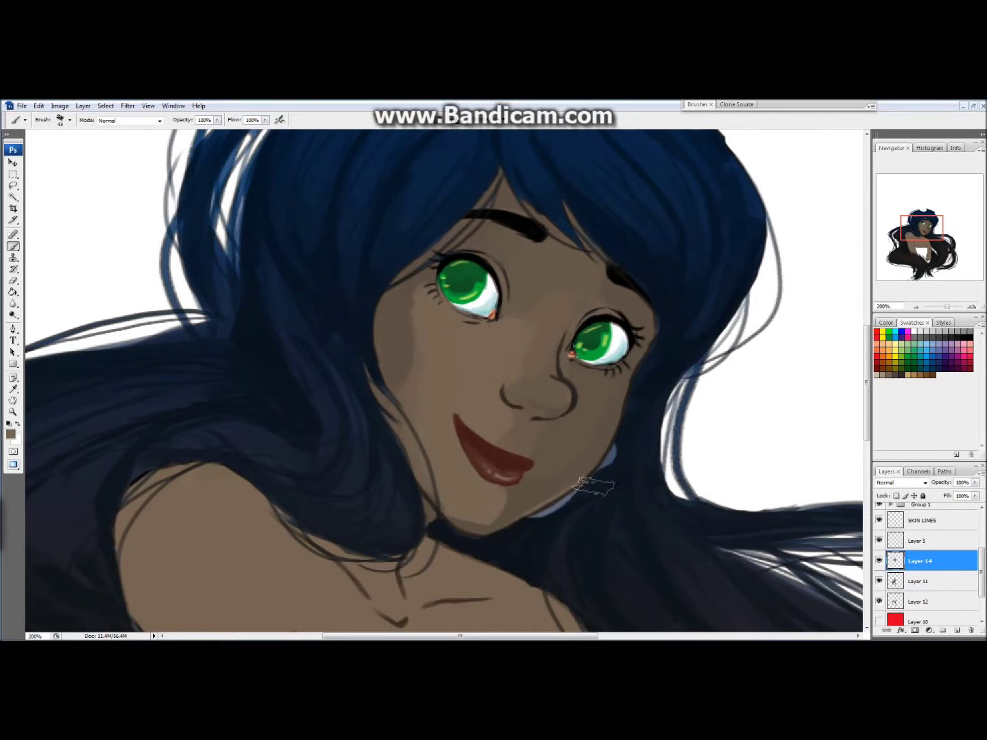
{"action": "mouse_move", "coordinate": [521, 388]}
{"action": "left_mouse_down"}
{"action": "mouse_move", "coordinate": [586, 380]}
{"action": "mouse_move", "coordinate": [501, 510]}
{"action": "left_mouse_up"}
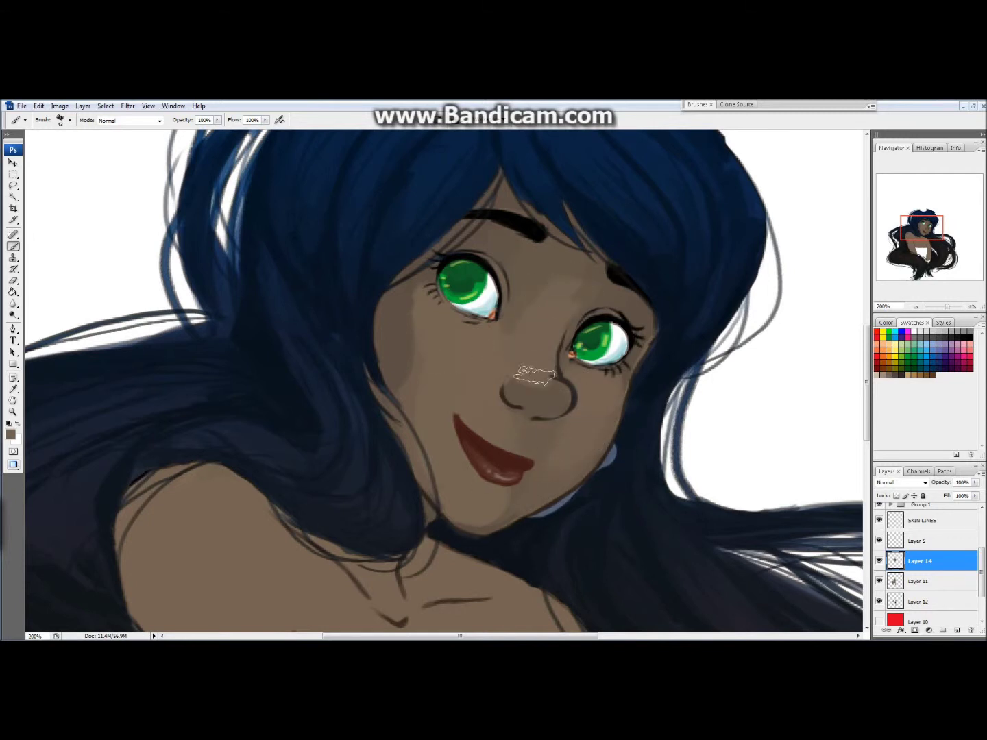
Shade the shoulders, arms and chest in brown tones with a larger brush at 54% opacity.
{"action": "key", "text": "ctrl+minus"}
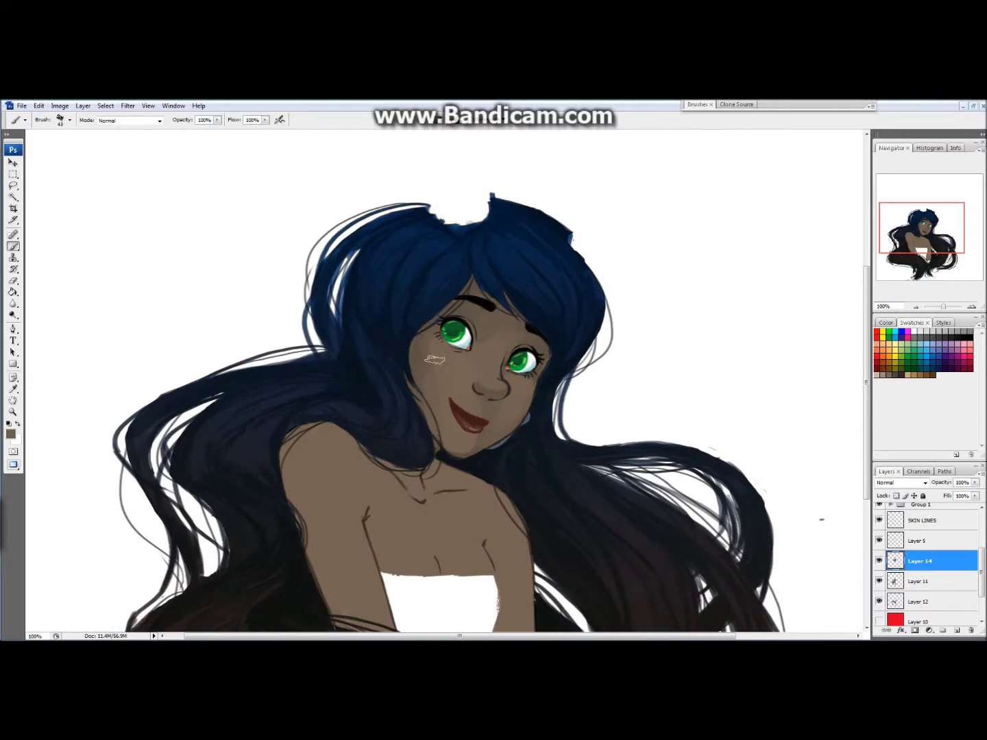
{"action": "left_click_drag", "start_coordinate": [331, 414], "coordinate": [355, 346]}
{"action": "key", "text": "5"}
{"action": "key", "text": "4"}
{"action": "key", "text": "bracketright"}
{"action": "key", "text": "bracketright"}
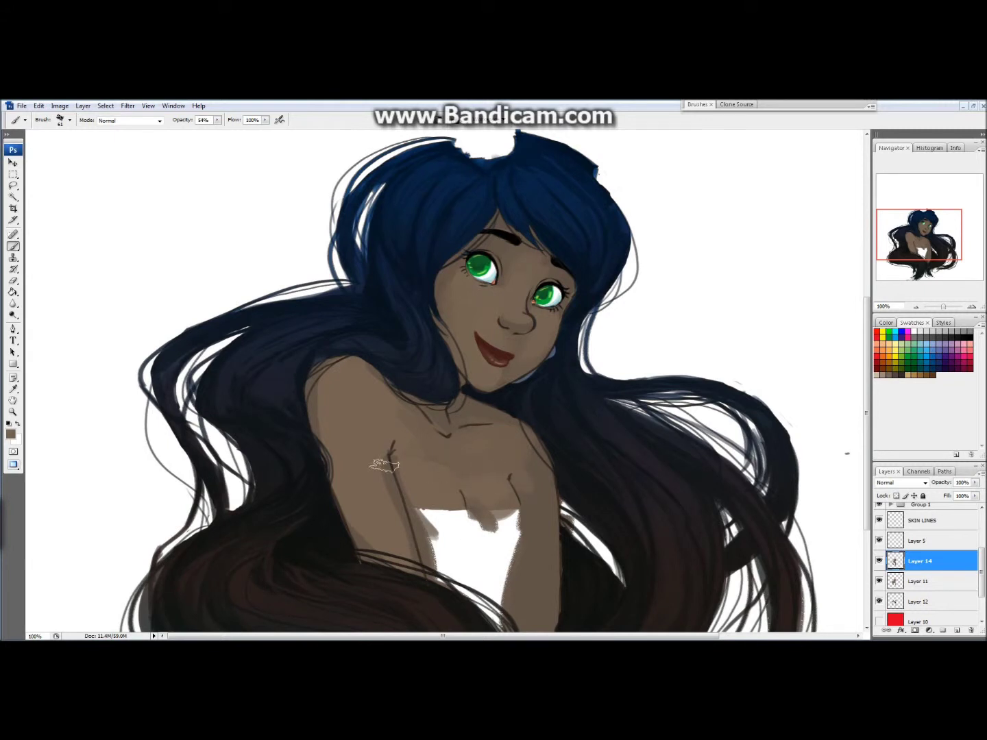
Paint soft reddish brown tints on the cheeks, nose, collarbones and arms with the brush at 37% opacity.
{"action": "key", "text": "F6"}
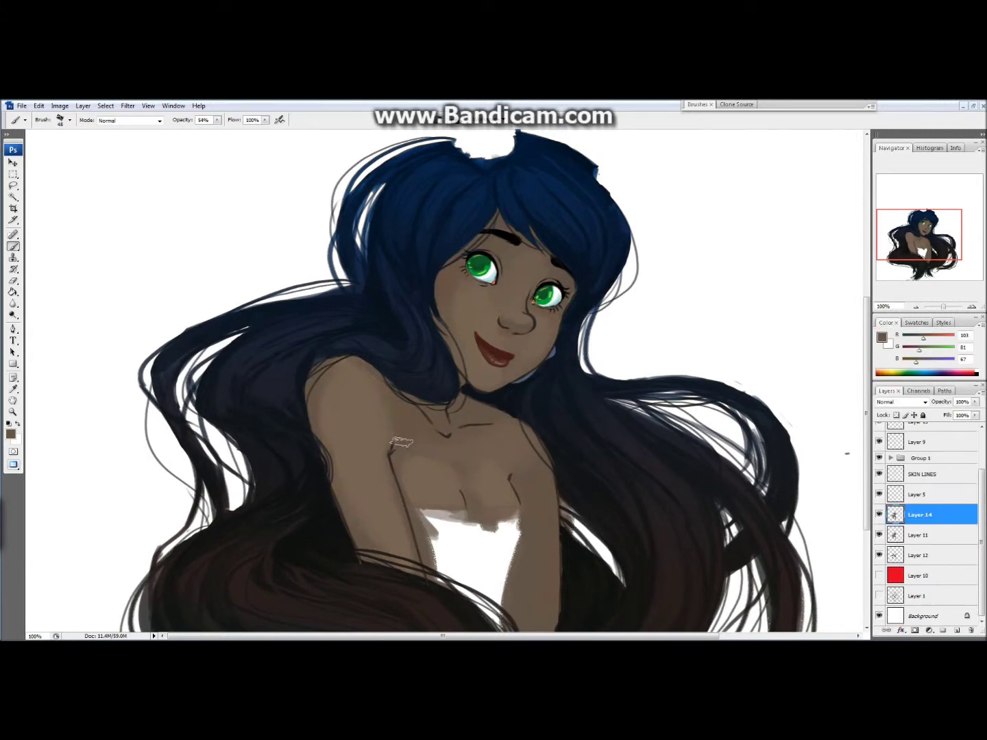
{"action": "key", "text": "3"}
{"action": "key", "text": "7"}
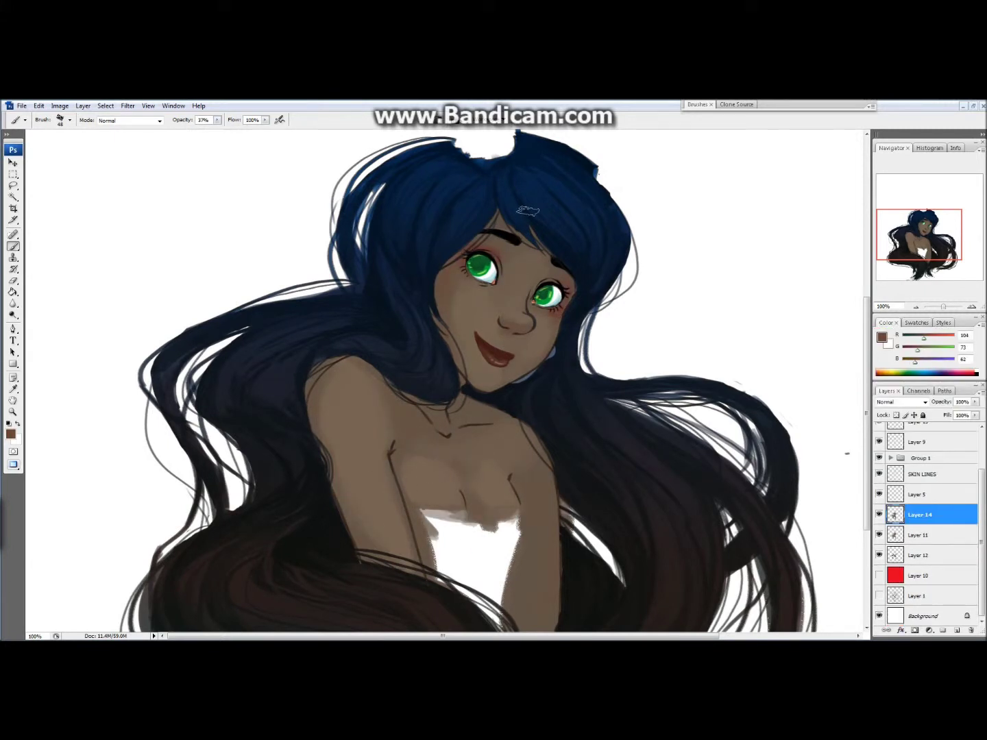
{"action": "left_click", "coordinate": [414, 476], "text": "alt"}
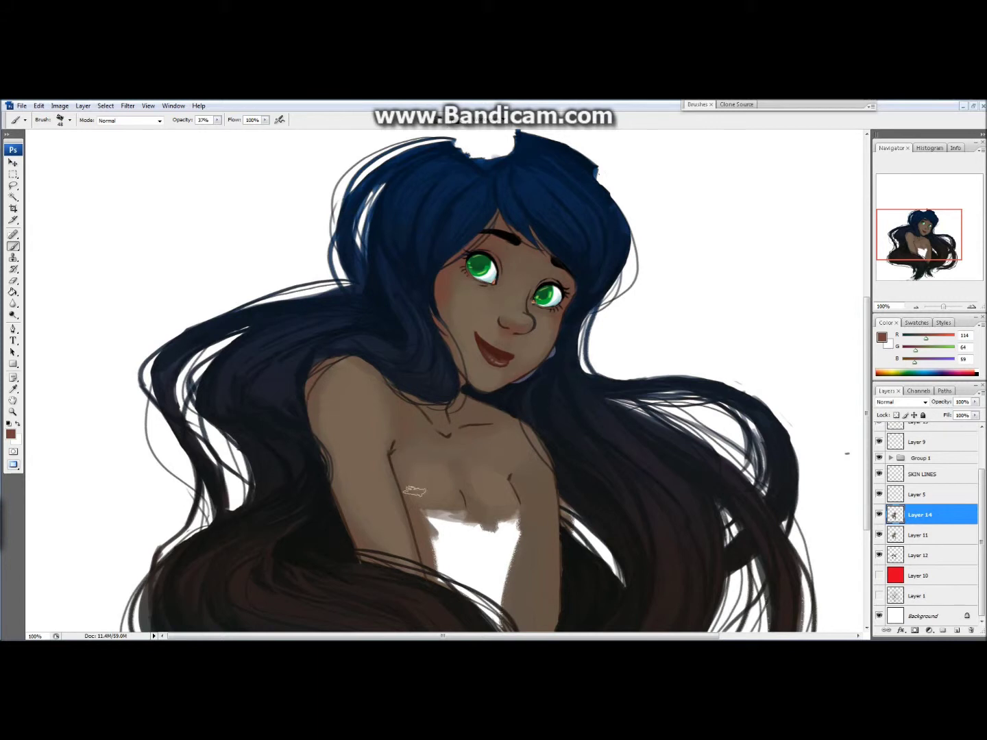
{"action": "left_click", "coordinate": [489, 421], "text": "alt"}
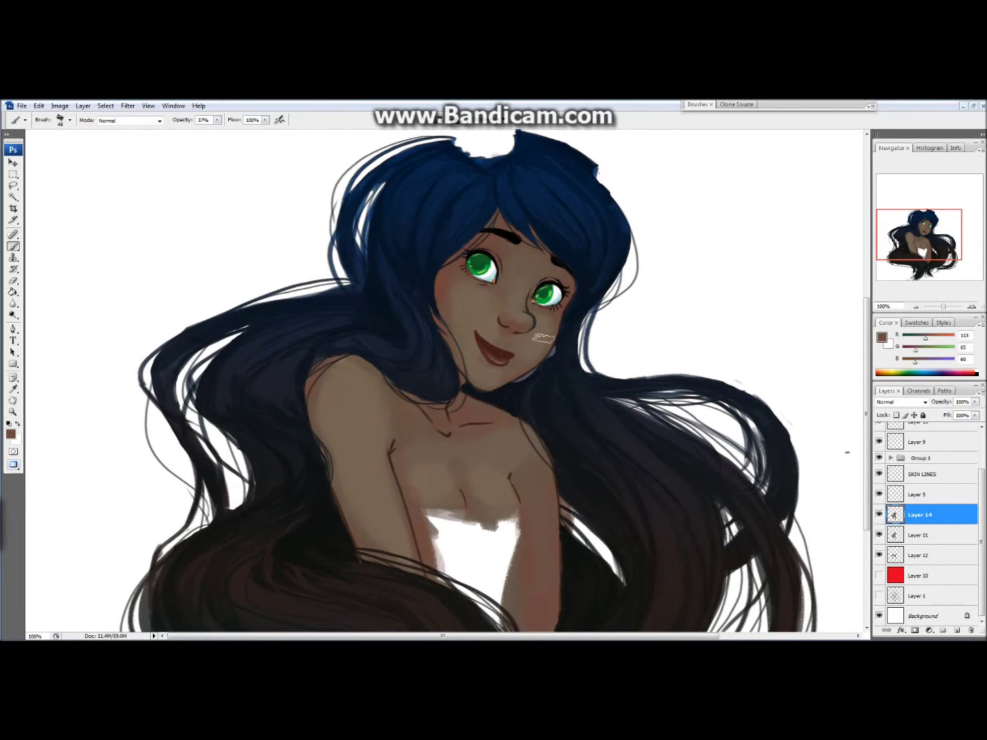
Blend sampled skin tones over the face, chest and arms, and add lighter accents (135, 121, 106) with a smaller brush.
{"action": "left_click", "coordinate": [485, 370], "text": "alt"}
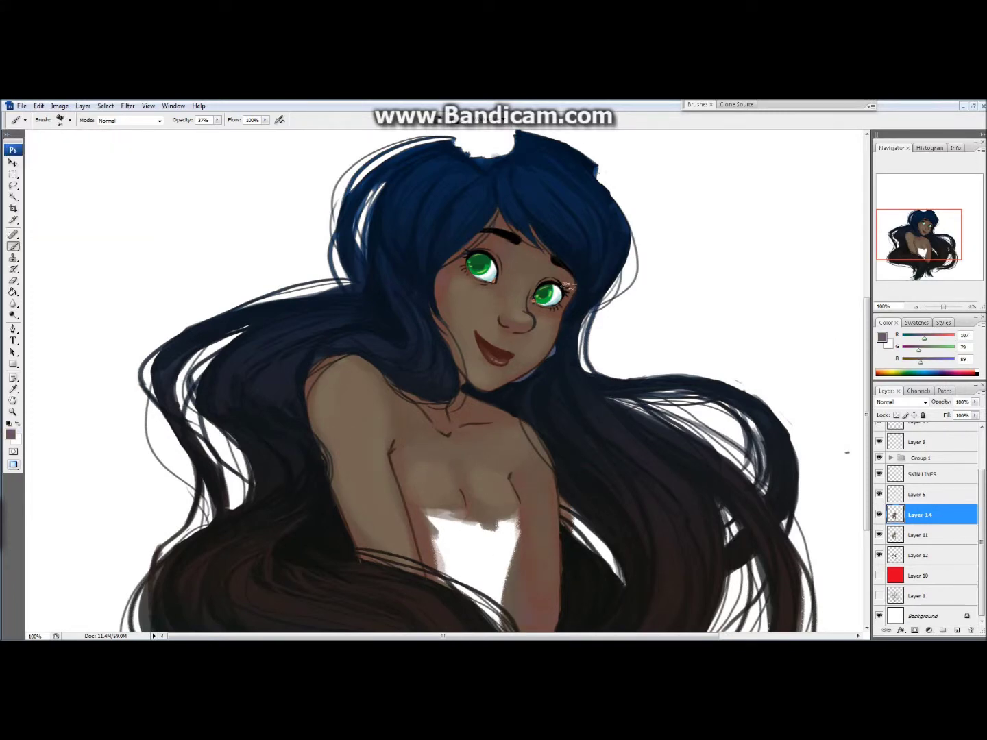
{"action": "scroll", "coordinate": [413, 464], "scroll_direction": "down", "scroll_amount": 3}
{"action": "left_click", "coordinate": [503, 435], "text": "alt"}
{"action": "scroll", "coordinate": [503, 435], "scroll_direction": "up", "scroll_amount": 3}
{"action": "left_click", "coordinate": [70, 120]}
{"action": "left_click_drag", "start_coordinate": [52, 160], "coordinate": [34, 160]}
{"action": "left_click", "coordinate": [515, 325], "text": "alt"}
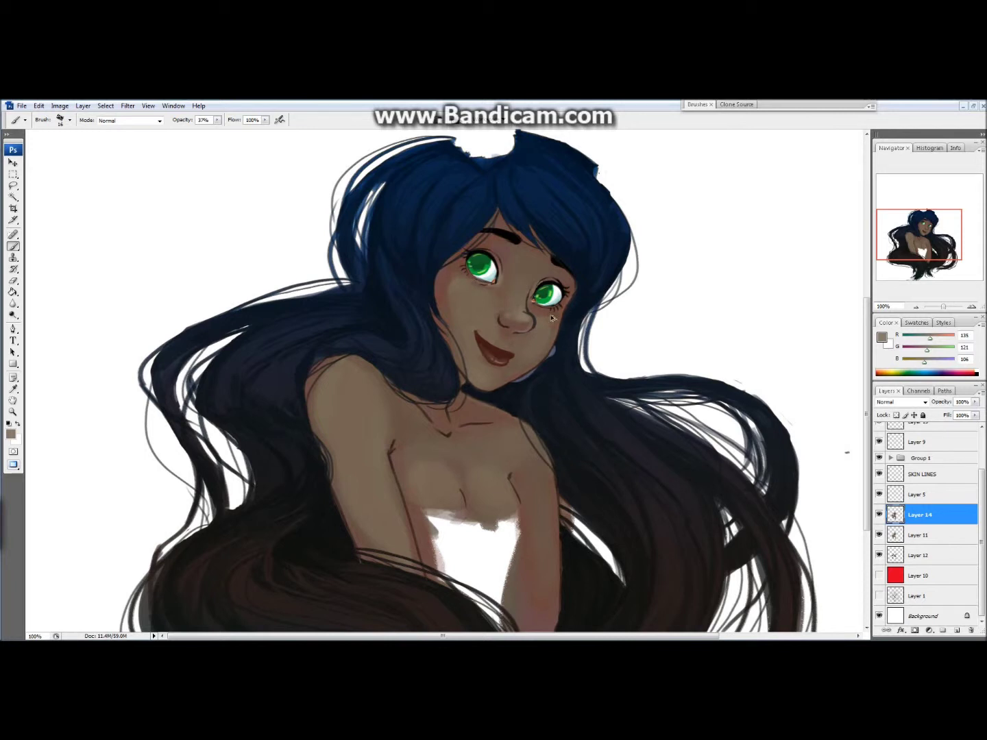
Blend sampled skin browns around the eyes and over the shoulder with varied brush sizes at 37% opacity.
{"action": "left_click", "coordinate": [464, 272], "text": "alt"}
{"action": "left_click_drag", "start_coordinate": [464, 273], "coordinate": [490, 259]}
{"action": "left_click", "coordinate": [590, 327], "text": "alt"}
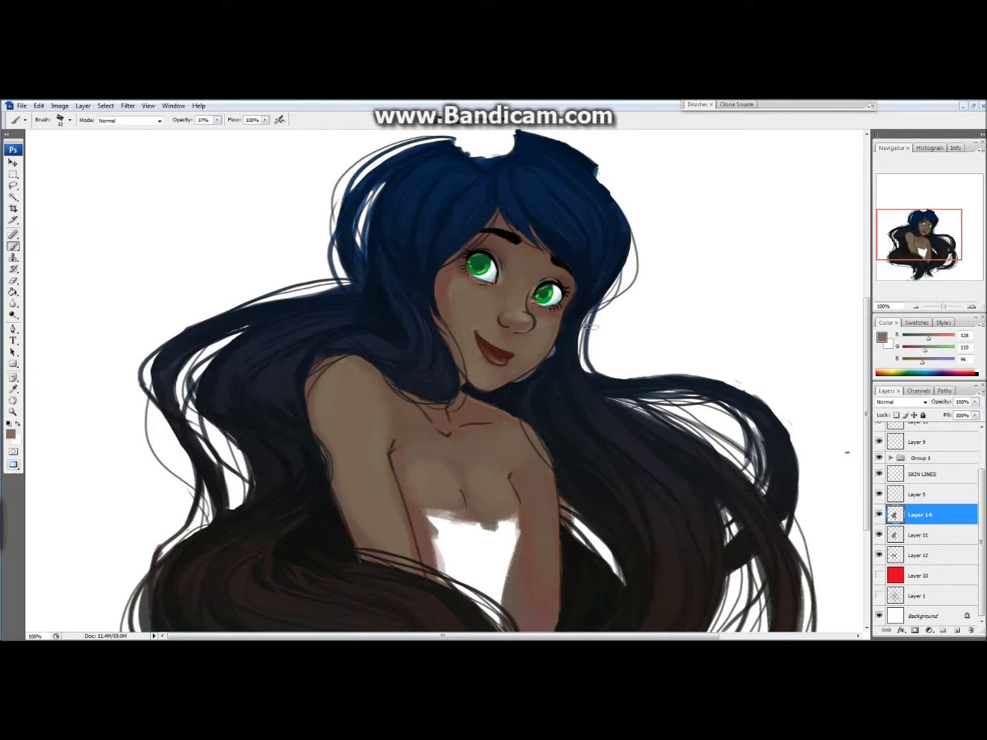
{"action": "left_click", "coordinate": [515, 442], "text": "alt"}
{"action": "key", "text": "bracketleft"}
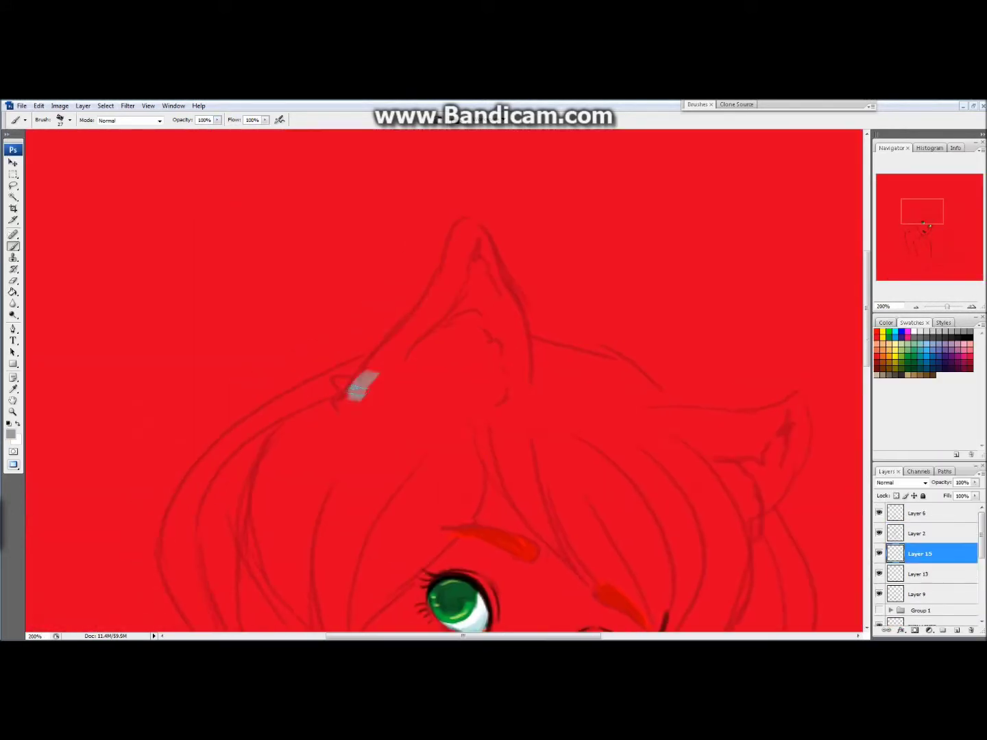
Block in both sketched animal ears with solid grey using a 27 px brush at 100% opacity, and begin shading the taller ear.
{"action": "mouse_move", "coordinate": [360, 388]}
{"action": "left_mouse_down"}
{"action": "mouse_move", "coordinate": [473, 223]}
{"action": "mouse_move", "coordinate": [424, 323]}
{"action": "mouse_move", "coordinate": [493, 342]}
{"action": "mouse_move", "coordinate": [244, 145]}
{"action": "left_mouse_up"}
{"action": "left_click_drag", "start_coordinate": [424, 240], "coordinate": [541, 252]}
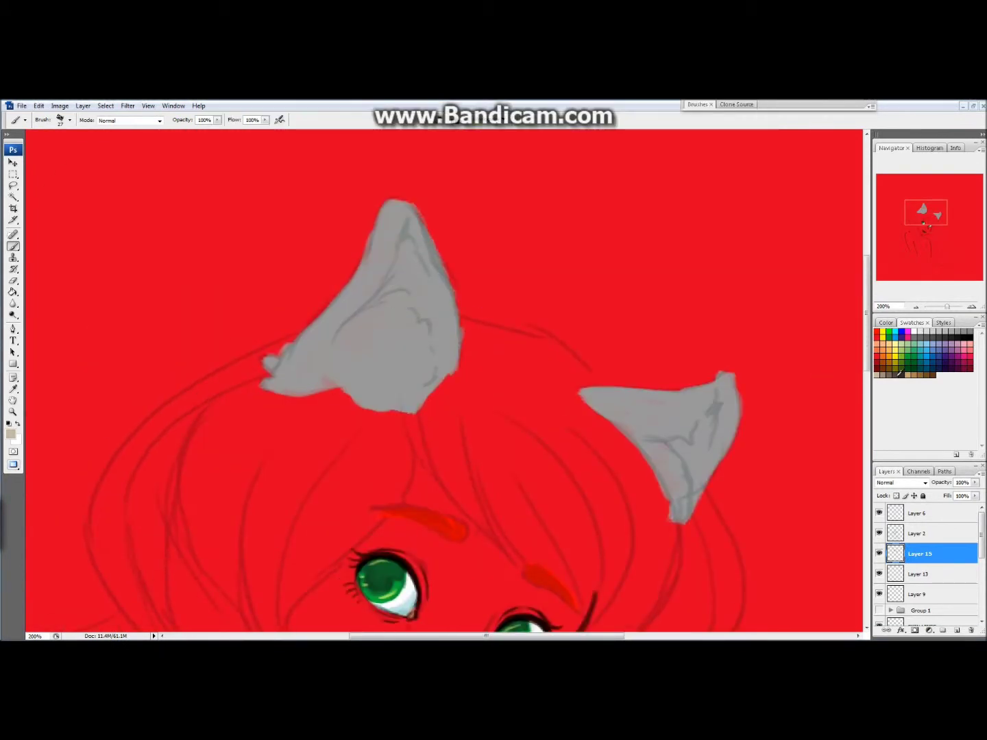
{"action": "left_click", "coordinate": [899, 373]}
{"action": "mouse_move", "coordinate": [370, 330]}
{"action": "left_mouse_down"}
{"action": "mouse_move", "coordinate": [427, 305]}
{"action": "mouse_move", "coordinate": [434, 324]}
{"action": "mouse_move", "coordinate": [358, 316]}
{"action": "mouse_move", "coordinate": [388, 361]}
{"action": "mouse_move", "coordinate": [344, 340]}
{"action": "mouse_move", "coordinate": [418, 378]}
{"action": "mouse_move", "coordinate": [364, 310]}
{"action": "mouse_move", "coordinate": [348, 324]}
{"action": "mouse_move", "coordinate": [406, 279]}
{"action": "mouse_move", "coordinate": [398, 277]}
{"action": "mouse_move", "coordinate": [295, 357]}
{"action": "left_mouse_up"}
Adjust the brush, paint dark grey hollows inside both ears with smoother grey rims, and hide the sketch layer.
{"action": "key", "text": "F5"}
{"action": "left_click", "coordinate": [815, 167]}
{"action": "left_click", "coordinate": [798, 227]}
{"action": "key", "text": "F5"}
{"action": "left_click", "coordinate": [70, 120]}
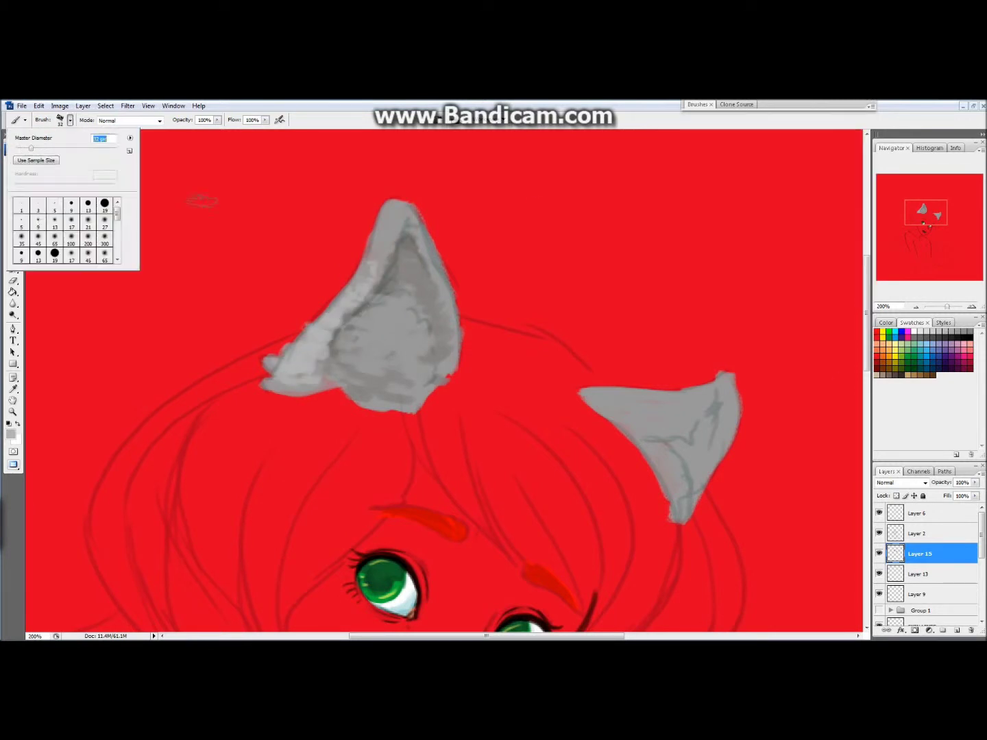
{"action": "left_click_drag", "start_coordinate": [370, 274], "coordinate": [411, 207]}
{"action": "mouse_move", "coordinate": [438, 288]}
{"action": "left_mouse_down"}
{"action": "mouse_move", "coordinate": [410, 294]}
{"action": "mouse_move", "coordinate": [404, 342]}
{"action": "mouse_move", "coordinate": [405, 288]}
{"action": "mouse_move", "coordinate": [343, 356]}
{"action": "mouse_move", "coordinate": [363, 281]}
{"action": "left_mouse_up"}
{"action": "left_click_drag", "start_coordinate": [405, 337], "coordinate": [350, 309]}
{"action": "mouse_move", "coordinate": [383, 229]}
{"action": "left_mouse_down"}
{"action": "mouse_move", "coordinate": [294, 370]}
{"action": "mouse_move", "coordinate": [418, 246]}
{"action": "left_mouse_up"}
{"action": "left_click", "coordinate": [880, 533]}
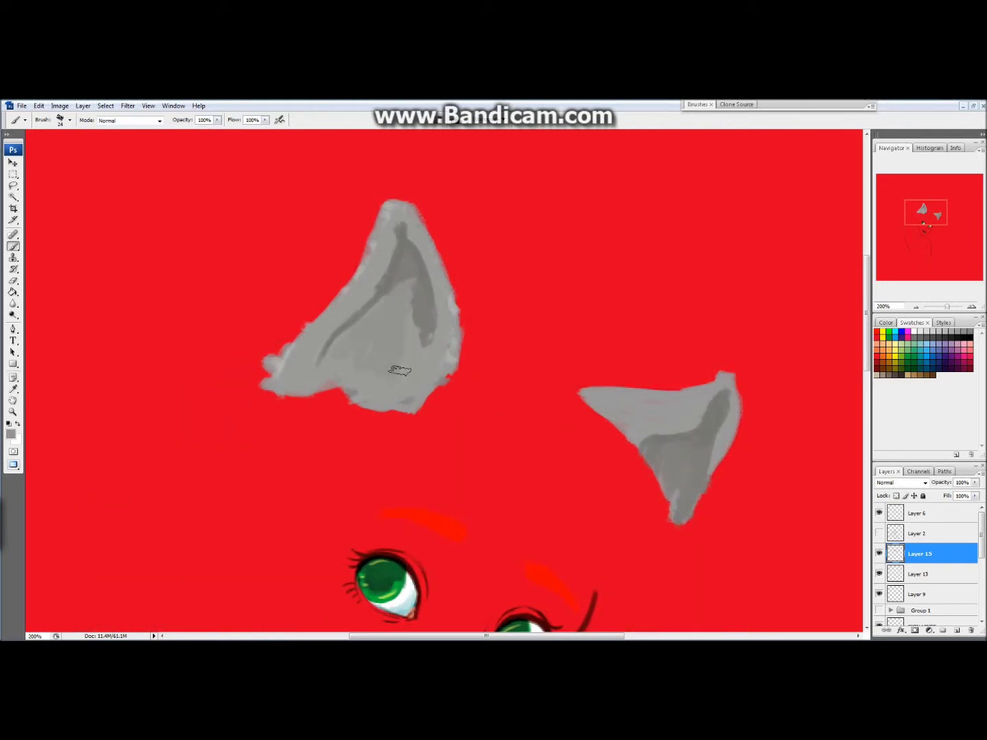
Extend the dark grey hollow of the taller ear down towards its base.
{"action": "left_click_drag", "start_coordinate": [375, 341], "coordinate": [398, 294]}
{"action": "key", "text": "ctrl+alt+z"}
{"action": "key", "text": "F5"}
{"action": "key", "text": "ctrl+alt+z"}
{"action": "key", "text": "ctrl+alt+z"}
{"action": "key", "text": "ctrl+alt+z"}
{"action": "key", "text": "ctrl+alt+z"}
{"action": "key", "text": "ctrl+alt+z"}
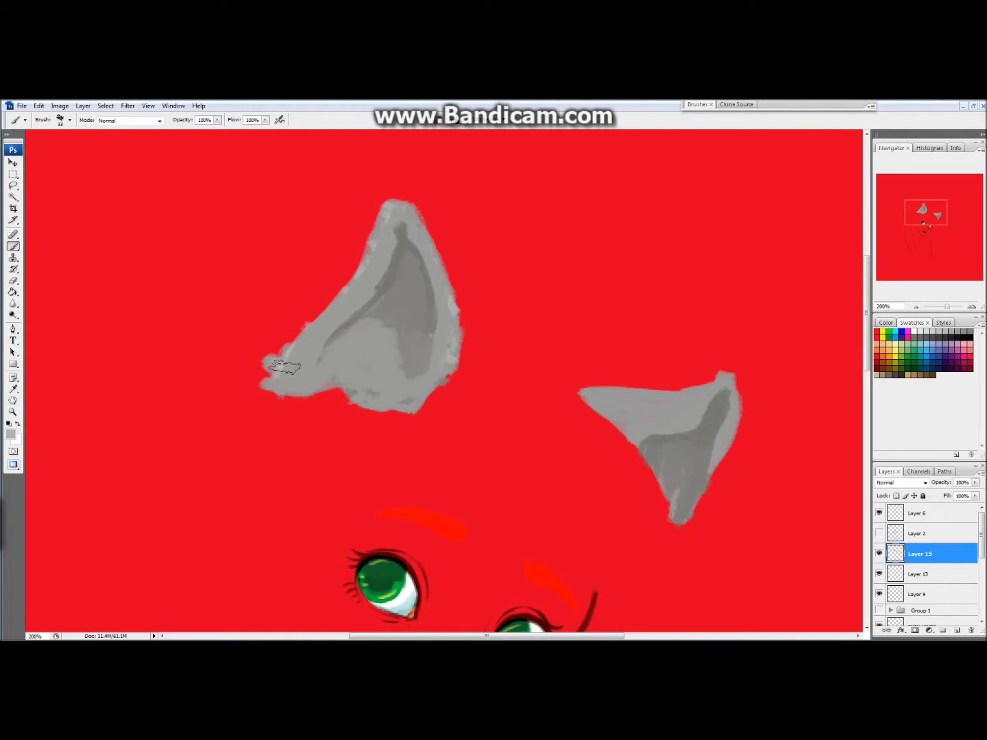
Paint lighter grey around the rims of the taller ear and at the outer corner of the smaller one with a 33 px brush.
{"action": "key", "text": "ctrl+alt+z"}
{"action": "key", "text": "ctrl+alt+z"}
{"action": "key", "text": "ctrl+alt+z"}
{"action": "key", "text": "ctrl+alt+z"}
{"action": "key", "text": "ctrl+alt+z"}
{"action": "key", "text": "ctrl+alt+z"}
{"action": "key", "text": "ctrl+alt+z"}
{"action": "key", "text": "ctrl+alt+z"}
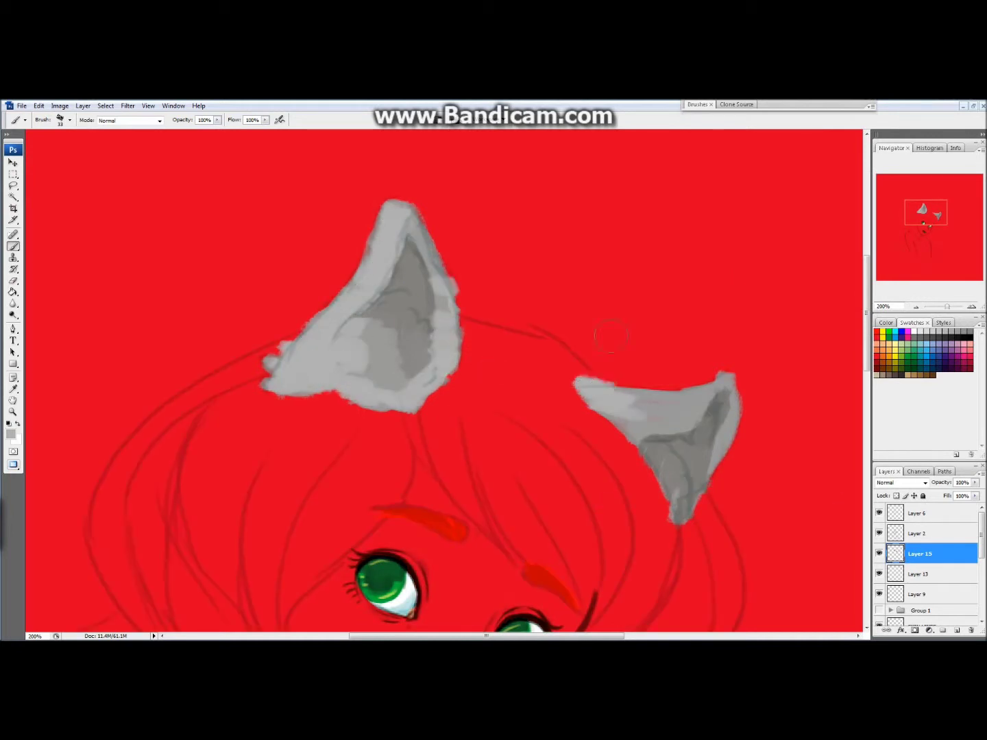
Add paler grey fur strokes along the front of the taller ear and across the smaller ear.
{"action": "key", "text": "ctrl+shift+z"}
{"action": "key", "text": "ctrl+shift+z"}
{"action": "key", "text": "ctrl+shift+z"}
{"action": "key", "text": "ctrl+shift+z"}
{"action": "key", "text": "ctrl+shift+z"}
{"action": "key", "text": "ctrl+shift+z"}
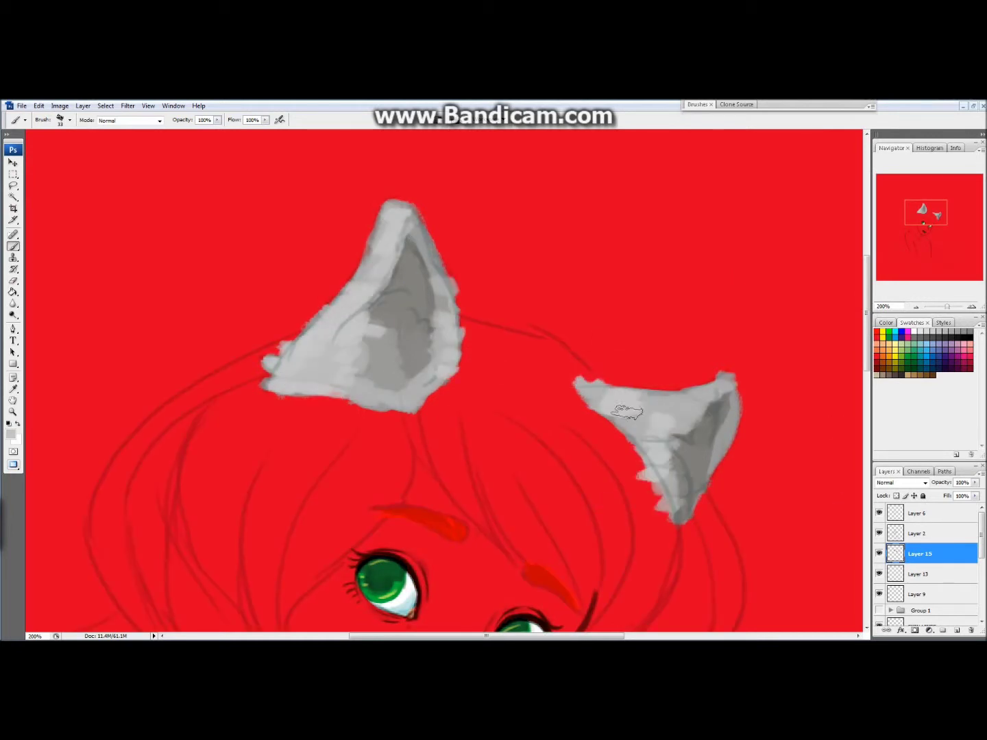
Hide the sketch layer and smooth the pale grey fur into solid areas beside the dark hollows of both ears.
{"action": "key", "text": "ctrl+shift+z"}
{"action": "key", "text": "ctrl+shift+z"}
{"action": "key", "text": "ctrl+shift+z"}
{"action": "key", "text": "ctrl+shift+z"}
{"action": "key", "text": "ctrl+shift+z"}
{"action": "key", "text": "ctrl+shift+z"}
{"action": "key", "text": "ctrl+shift+z"}
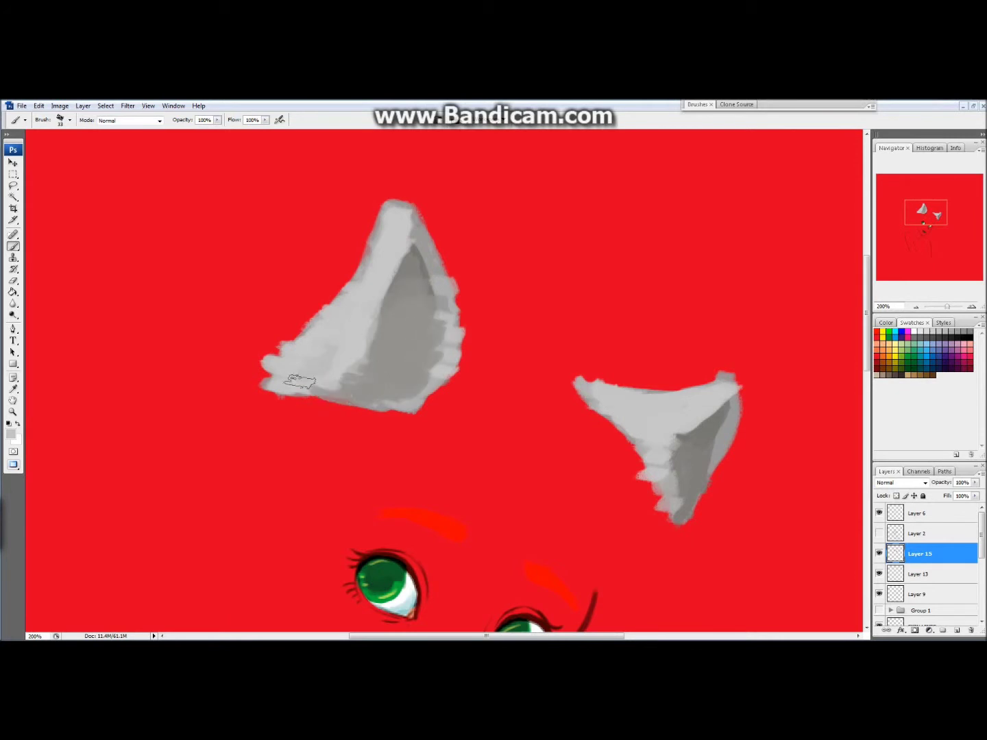
Paint near-white highlights on the taller ear's front and light grey fur along its back edge and base.
{"action": "key", "text": "ctrl+shift+z"}
{"action": "key", "text": "ctrl+shift+z"}
{"action": "key", "text": "ctrl+shift+z"}
{"action": "key", "text": "ctrl+shift+z"}
{"action": "key", "text": "ctrl+shift+z"}
{"action": "key", "text": "ctrl+shift+z"}
{"action": "key", "text": "ctrl+shift+z"}
{"action": "key", "text": "ctrl+shift+z"}
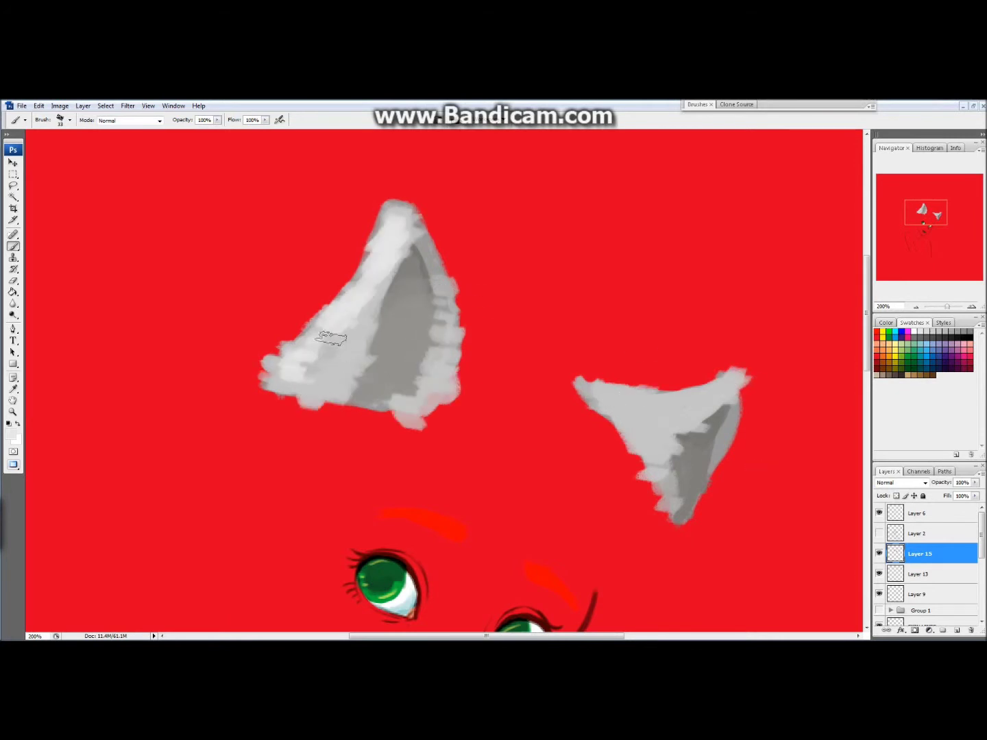
Cover the taller ear's front in near-white and carry the same tone onto the smaller ear.
{"action": "key", "text": "ctrl+shift+z"}
{"action": "key", "text": "ctrl+shift+z"}
{"action": "key", "text": "ctrl+shift+z"}
{"action": "key", "text": "ctrl+shift+z"}
{"action": "key", "text": "ctrl+shift+z"}
{"action": "key", "text": "ctrl+shift+z"}
{"action": "key", "text": "ctrl+shift+z"}
{"action": "key", "text": "ctrl+shift+z"}
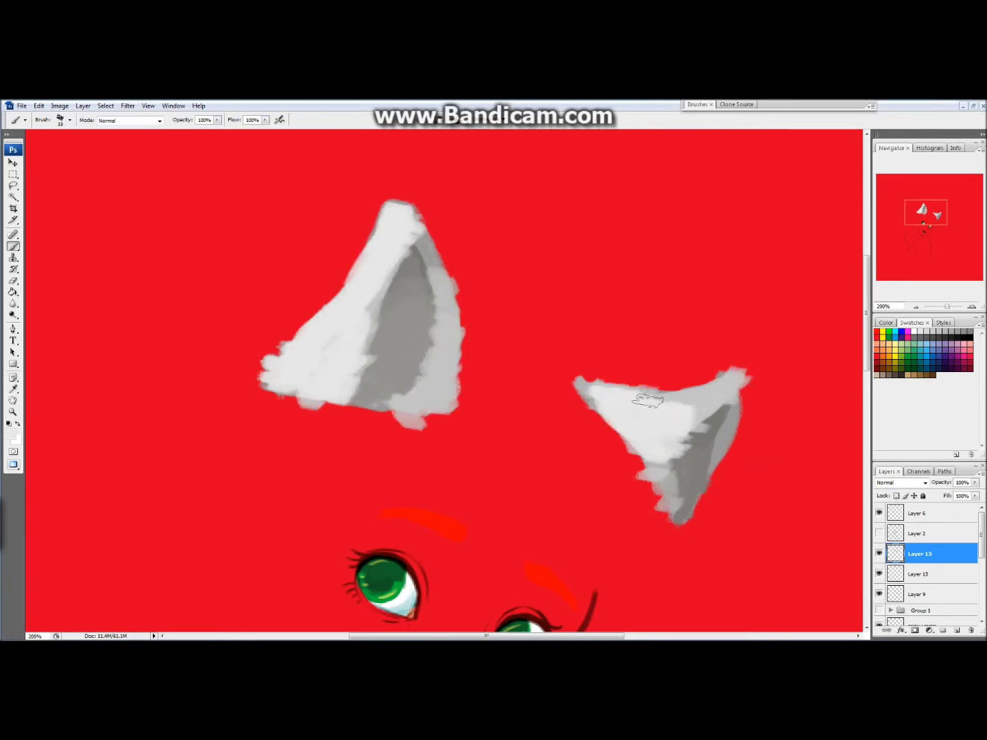
Repaint the inner hollows of both ears with sampled mid greys and extend the near-white fur to the smaller ear's tip.
{"action": "left_click", "coordinate": [420, 296], "text": "alt"}
{"action": "key", "text": "ctrl+shift+z"}
{"action": "key", "text": "ctrl+shift+z"}
{"action": "key", "text": "ctrl+shift+z"}
{"action": "key", "text": "ctrl+shift+z"}
{"action": "key", "text": "ctrl+shift+z"}
{"action": "key", "text": "ctrl+shift+z"}
{"action": "key", "text": "ctrl+shift+z"}
{"action": "key", "text": "ctrl+shift+z"}
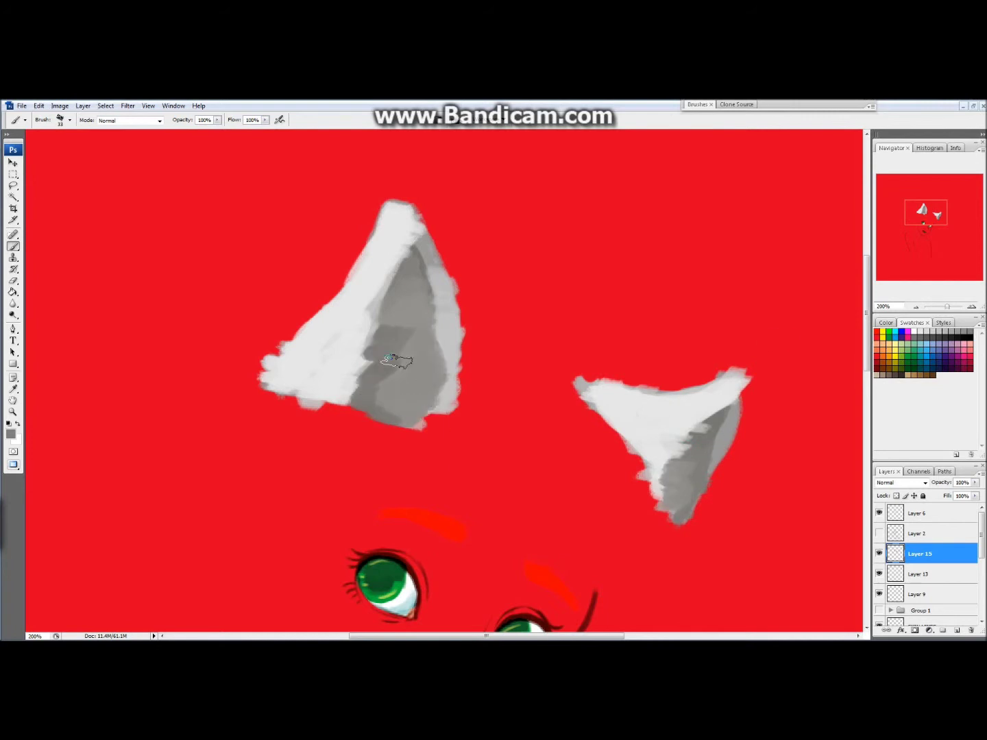
Brighten the back rim of the taller ear with near-white fur and show the hair layers.
{"action": "left_click", "coordinate": [713, 404], "text": "alt"}
{"action": "key", "text": "ctrl+shift+z"}
{"action": "key", "text": "ctrl+shift+z"}
{"action": "key", "text": "ctrl+shift+z"}
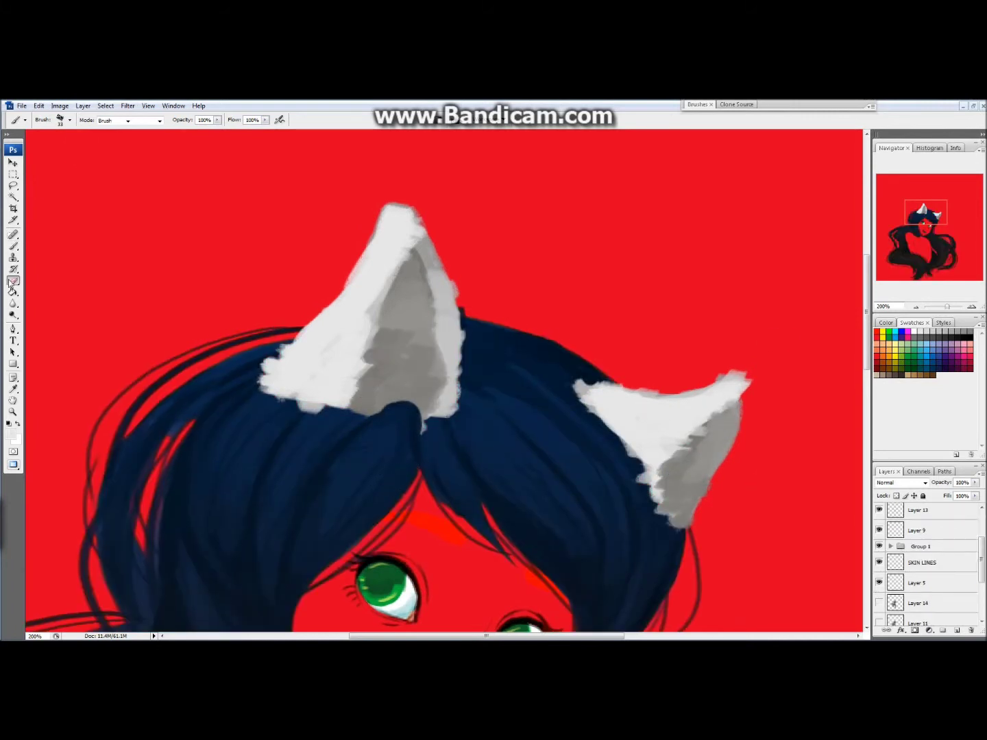
Erase the ragged tips, edges and bases of both ears so they fit into the hair.
{"action": "key", "text": "e"}
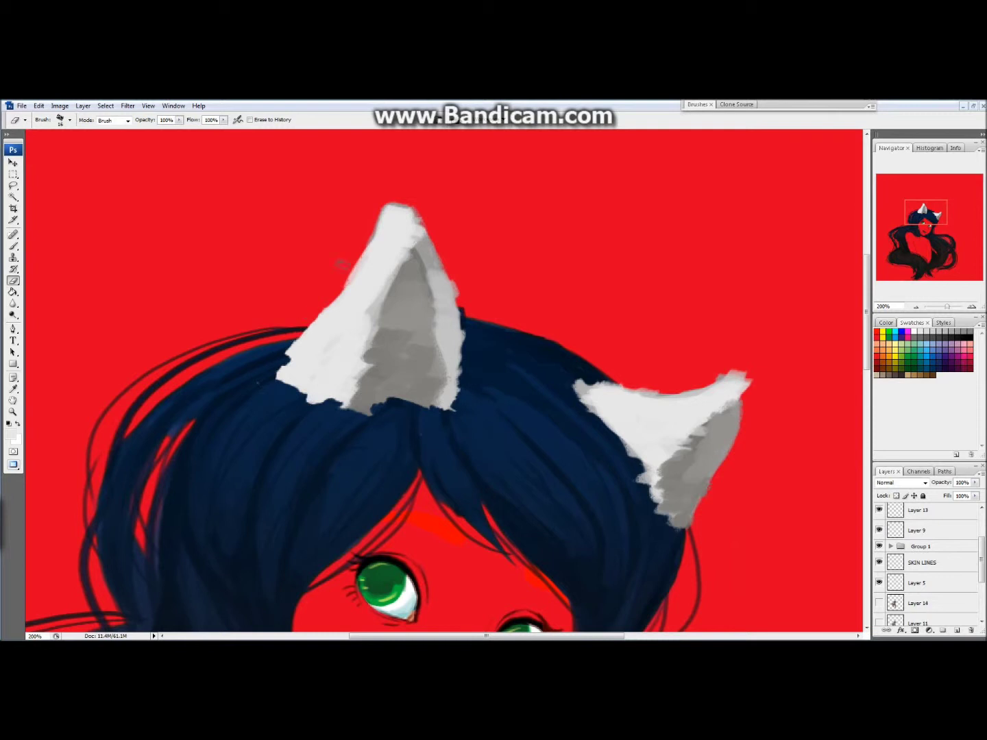
{"action": "mouse_move", "coordinate": [619, 384]}
{"action": "left_mouse_down"}
{"action": "mouse_move", "coordinate": [725, 510]}
{"action": "mouse_move", "coordinate": [726, 362]}
{"action": "left_mouse_up"}
{"action": "key", "text": "ctrl+shift+alt+n"}
{"action": "key", "text": "b"}
{"action": "mouse_move", "coordinate": [668, 507]}
{"action": "left_mouse_down"}
{"action": "mouse_move", "coordinate": [713, 466]}
{"action": "mouse_move", "coordinate": [725, 475]}
{"action": "left_mouse_up"}
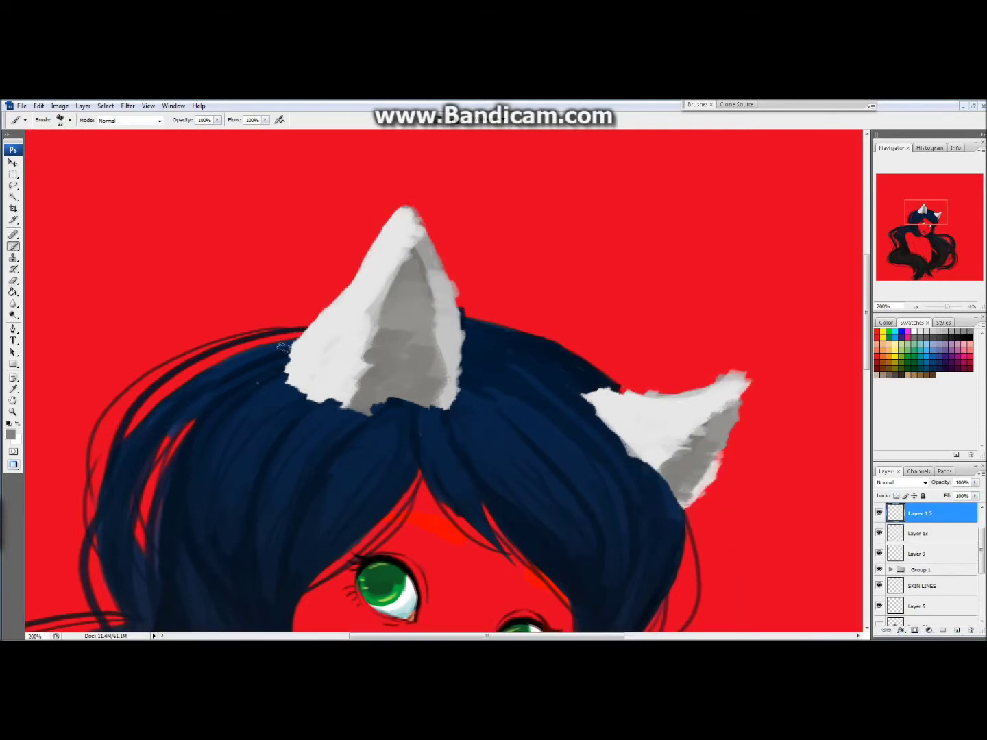
Contract the selection around both ears and add a layer above them for a tan foreground-to-transparent gradient.
{"action": "key", "text": "ctrl+minus"}
{"action": "key", "text": "alt+s"}
{"action": "key", "text": "m"}
{"action": "key", "text": "c"}
{"action": "key", "text": "Return"}
{"action": "key", "text": "ctrl+shift+alt+n"}
{"action": "key", "text": "g"}
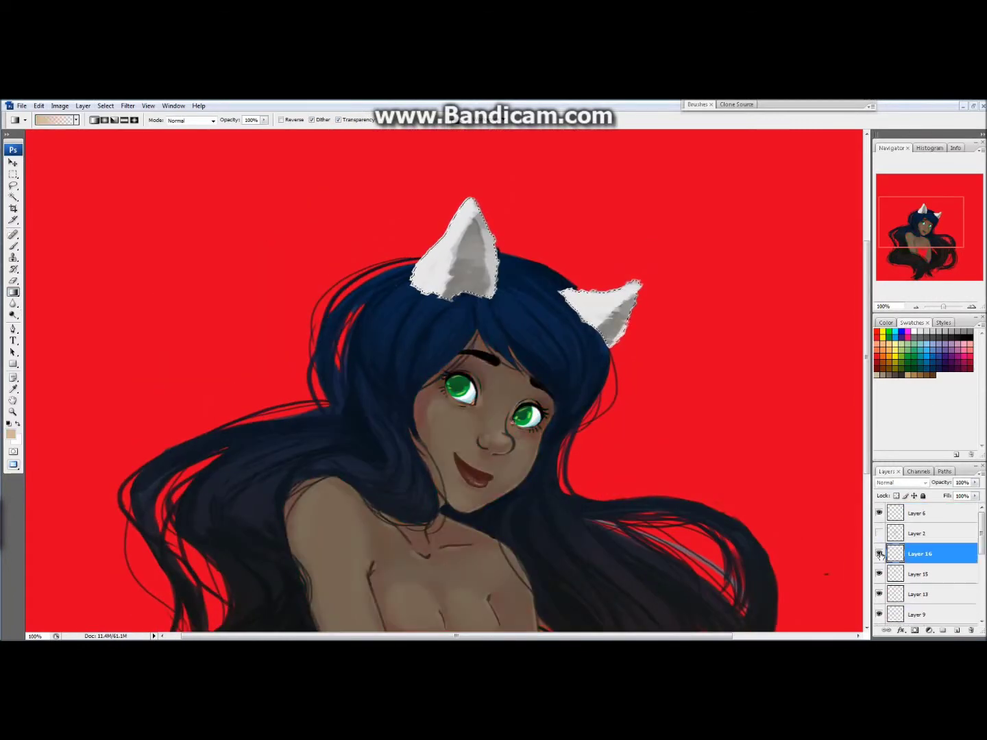
Set the ear tint layer to Soft Light and brush a pinkish brown over the inner ears at 41% opacity.
{"action": "left_click", "coordinate": [901, 483]}
{"action": "left_click", "coordinate": [897, 397]}
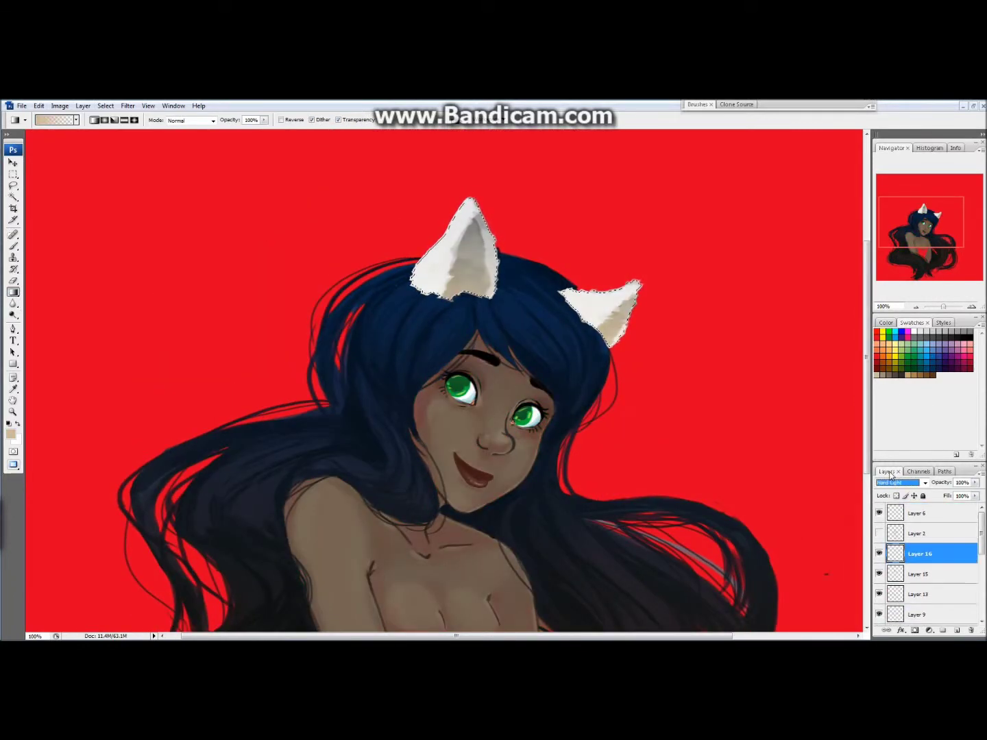
{"action": "left_click", "coordinate": [882, 354]}
{"action": "key", "text": "b"}
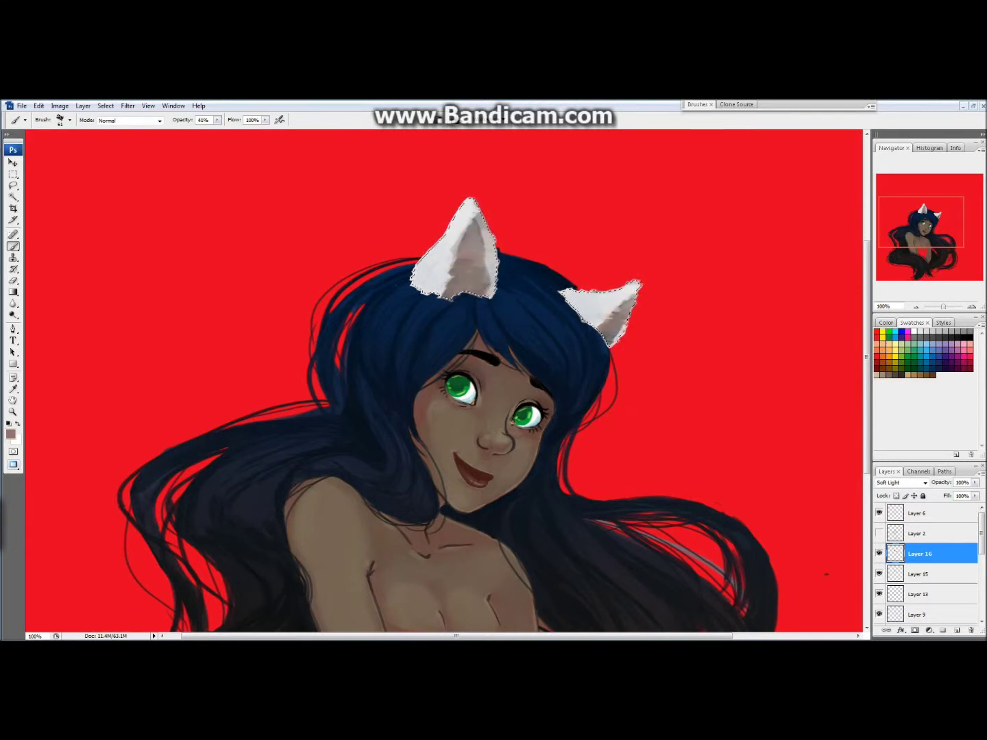
Apply a dark blue foreground-to-transparent gradient over the selected ears on a new layer.
{"action": "key", "text": "g"}
{"action": "left_click", "coordinate": [936, 368]}
{"action": "left_click_drag", "start_coordinate": [456, 206], "coordinate": [466, 294]}
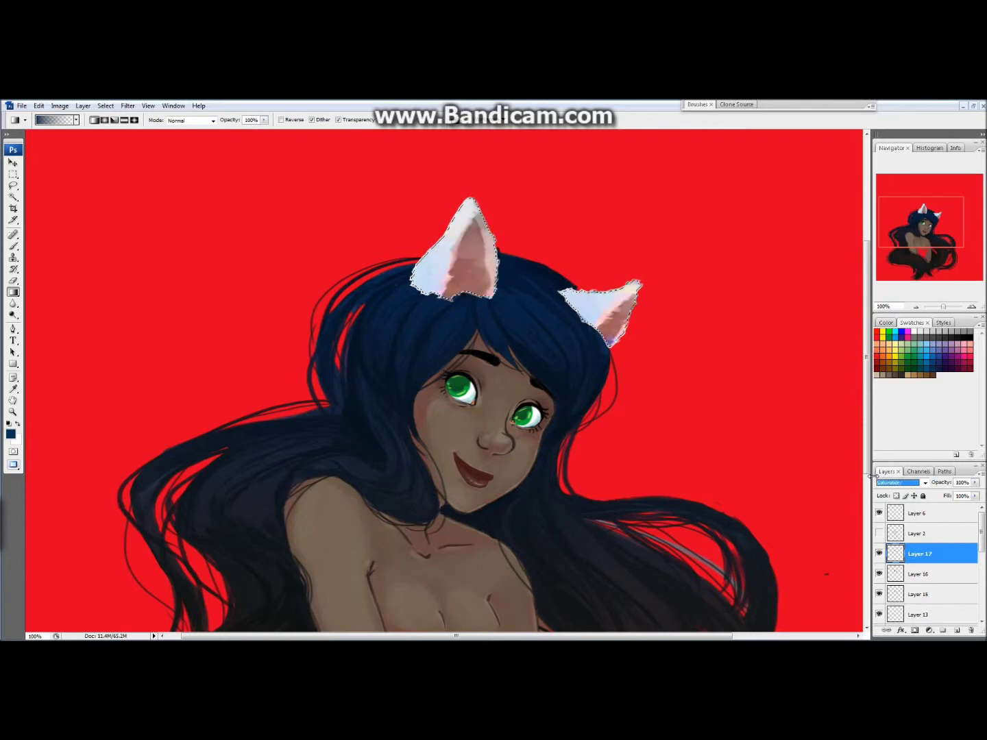
Try different blending modes for the blue gradient, and add a brown gradient layer over the ears with its own blending mode.
{"action": "left_click", "coordinate": [925, 484]}
{"action": "key", "text": "Down"}
{"action": "key", "text": "Down"}
{"action": "key", "text": "Down"}
{"action": "key", "text": "Down"}
{"action": "key", "text": "Down"}
{"action": "key", "text": "Down"}
{"action": "key", "text": "Down"}
{"action": "key", "text": "Down"}
{"action": "key", "text": "Down"}
{"action": "key", "text": "Down"}
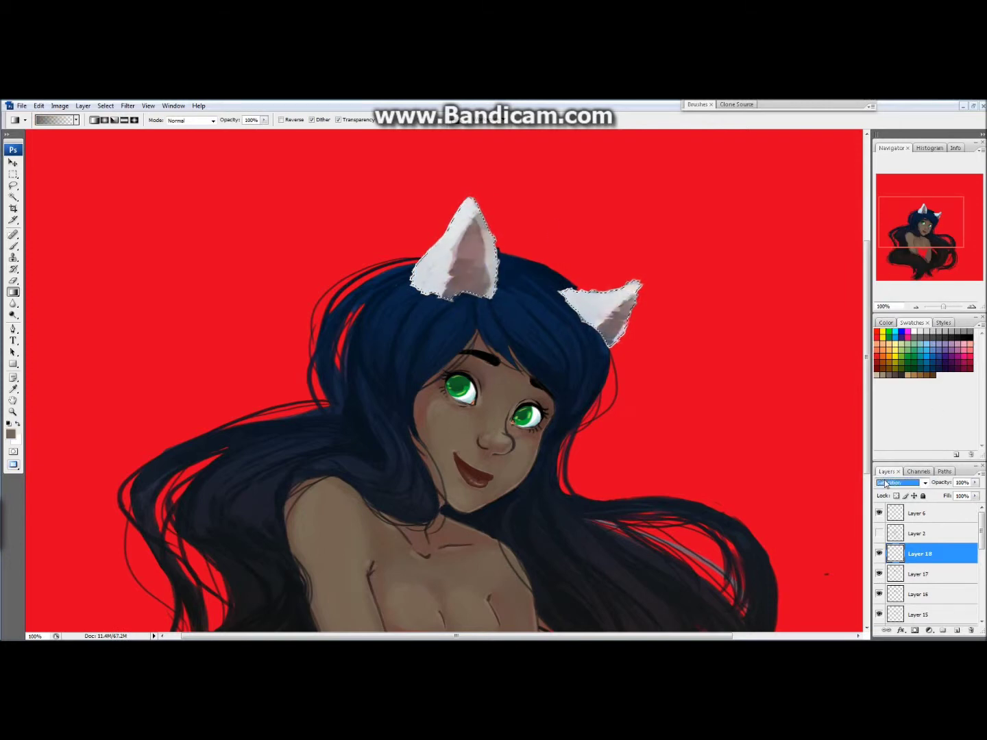
Isolate and merge the ear layers into one, restore the other layers, and hide the red backdrop.
{"action": "scroll", "coordinate": [928, 563], "scroll_direction": "down", "scroll_amount": 3}
{"action": "left_click", "coordinate": [879, 605], "text": "alt"}
{"action": "left_click", "coordinate": [925, 584]}
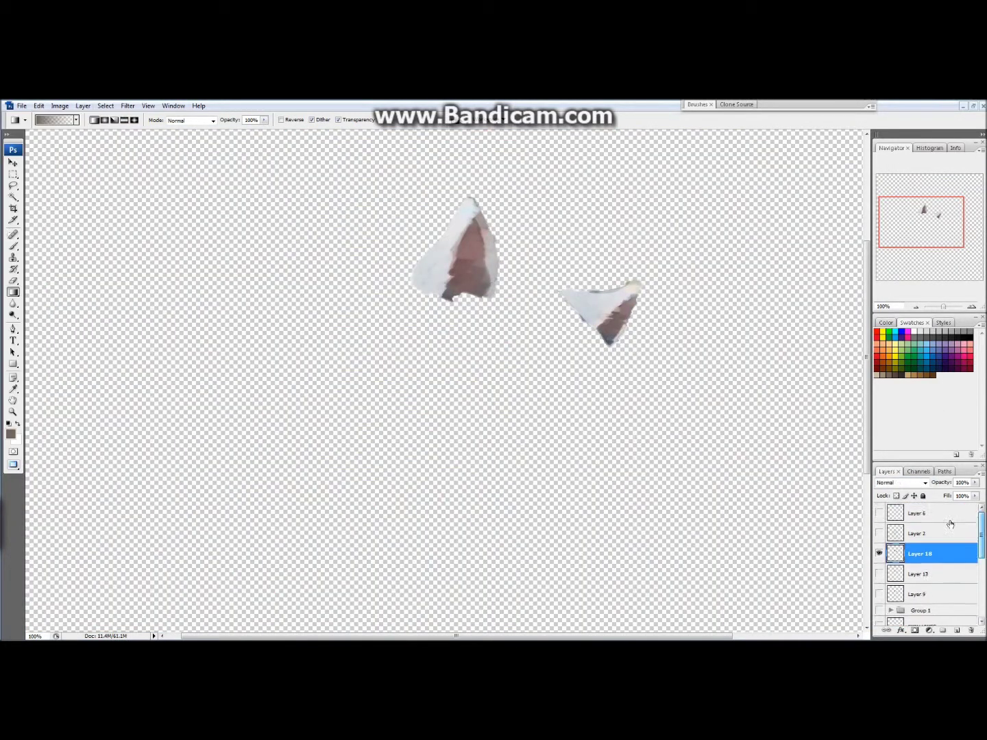
{"action": "left_click", "coordinate": [878, 605], "text": "alt"}
{"action": "left_click", "coordinate": [879, 527]}
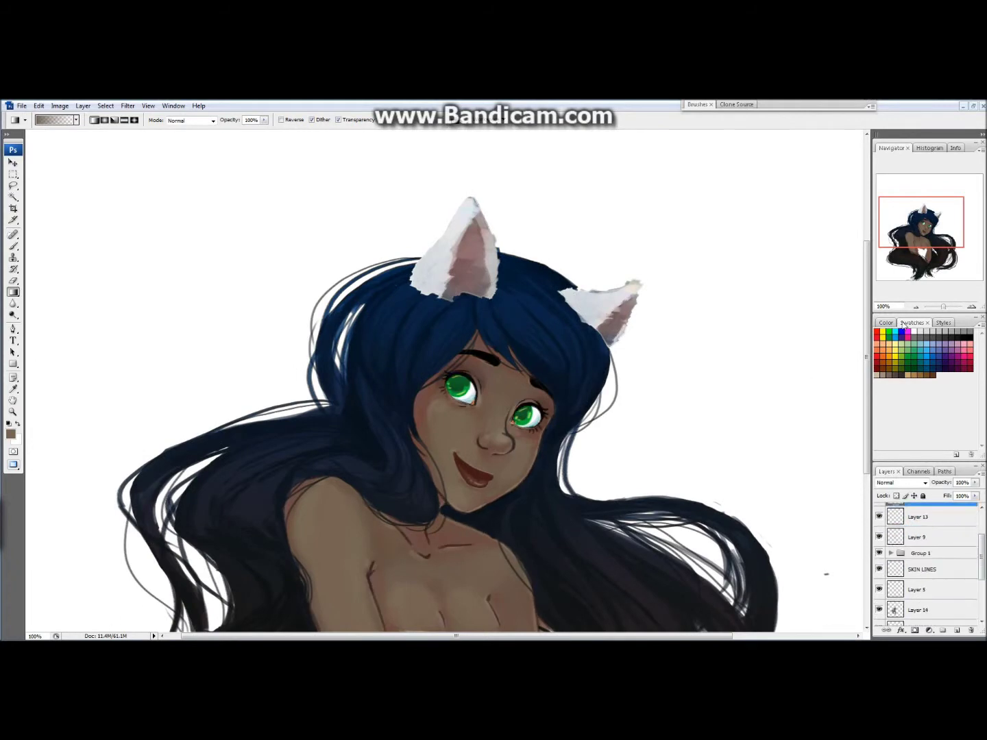
Show the sketch, add a layer beneath the skin lines, and draw the bodice's neckline in dark navy (33, 33, 48) with a 12 px brush.
{"action": "left_click_drag", "start_coordinate": [922, 222], "coordinate": [927, 236]}
{"action": "left_click", "coordinate": [917, 553]}
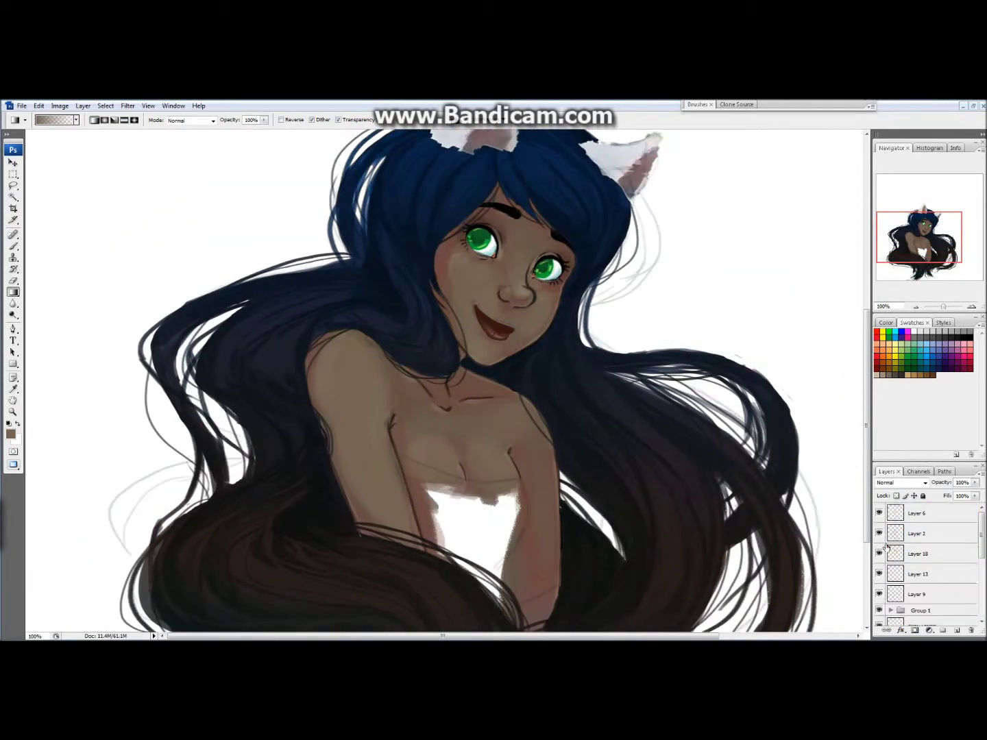
{"action": "left_click", "coordinate": [917, 554]}
{"action": "key", "text": "b"}
{"action": "left_click", "coordinate": [65, 121]}
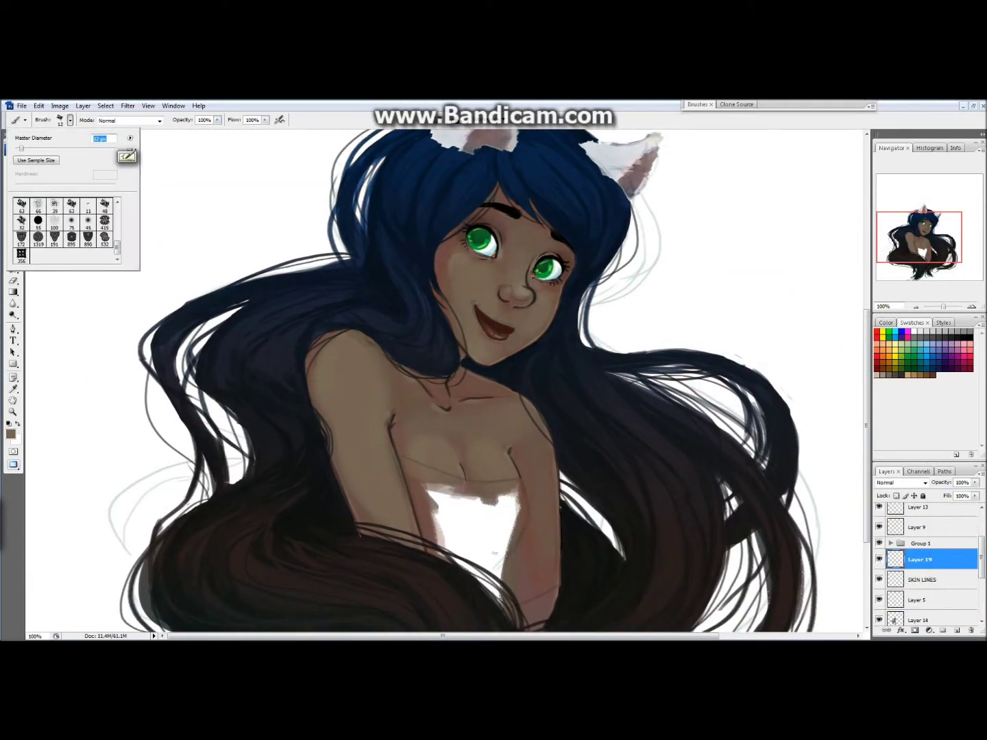
{"action": "left_click", "coordinate": [885, 323]}
{"action": "mouse_move", "coordinate": [399, 456]}
{"action": "left_mouse_down"}
{"action": "mouse_move", "coordinate": [469, 483]}
{"action": "mouse_move", "coordinate": [521, 480]}
{"action": "left_mouse_up"}
{"action": "left_click", "coordinate": [522, 527], "text": "ctrl"}
{"action": "left_click_drag", "start_coordinate": [505, 428], "coordinate": [361, 419]}
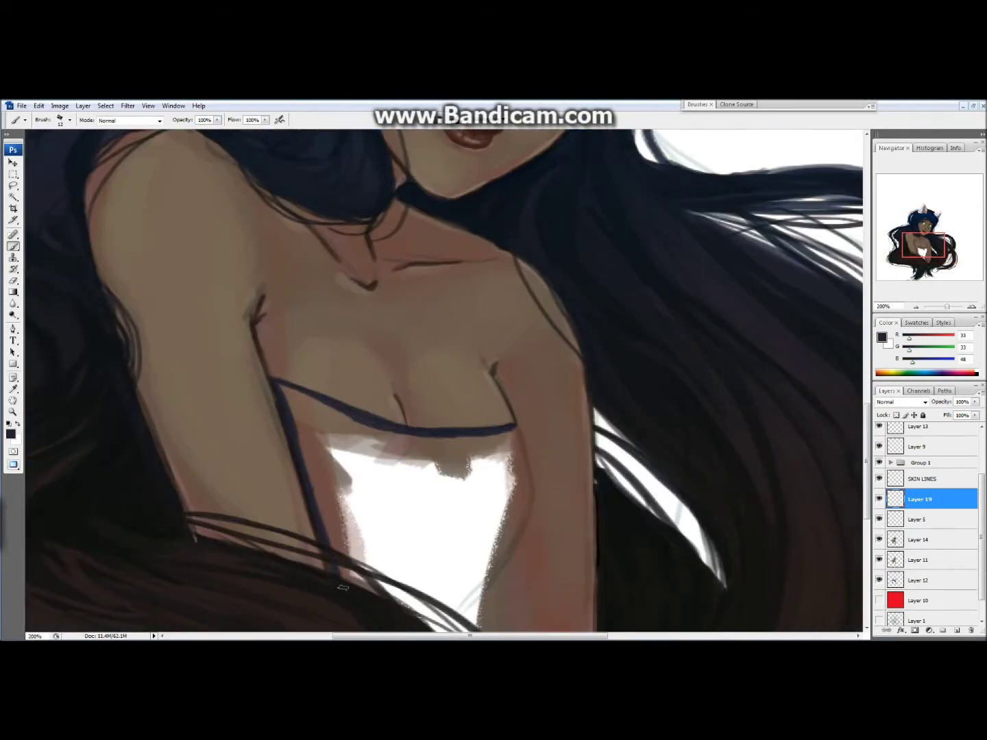
Outline both sides of the bodice down to the hair in dark navy.
{"action": "left_click_drag", "start_coordinate": [275, 384], "coordinate": [334, 549]}
{"action": "left_click_drag", "start_coordinate": [330, 486], "coordinate": [370, 589]}
{"action": "left_click_drag", "start_coordinate": [518, 426], "coordinate": [529, 481]}
{"action": "left_click_drag", "start_coordinate": [505, 552], "coordinate": [453, 616]}
Fill the inside of the bodice with dark navy using a 38 px brush.
{"action": "left_click", "coordinate": [64, 121]}
{"action": "left_click_drag", "start_coordinate": [411, 479], "coordinate": [441, 356]}
{"action": "mouse_move", "coordinate": [507, 342]}
{"action": "left_mouse_down"}
{"action": "mouse_move", "coordinate": [502, 418]}
{"action": "mouse_move", "coordinate": [546, 418]}
{"action": "left_mouse_up"}
{"action": "mouse_move", "coordinate": [322, 274]}
{"action": "left_mouse_down"}
{"action": "mouse_move", "coordinate": [363, 381]}
{"action": "mouse_move", "coordinate": [407, 369]}
{"action": "left_mouse_up"}
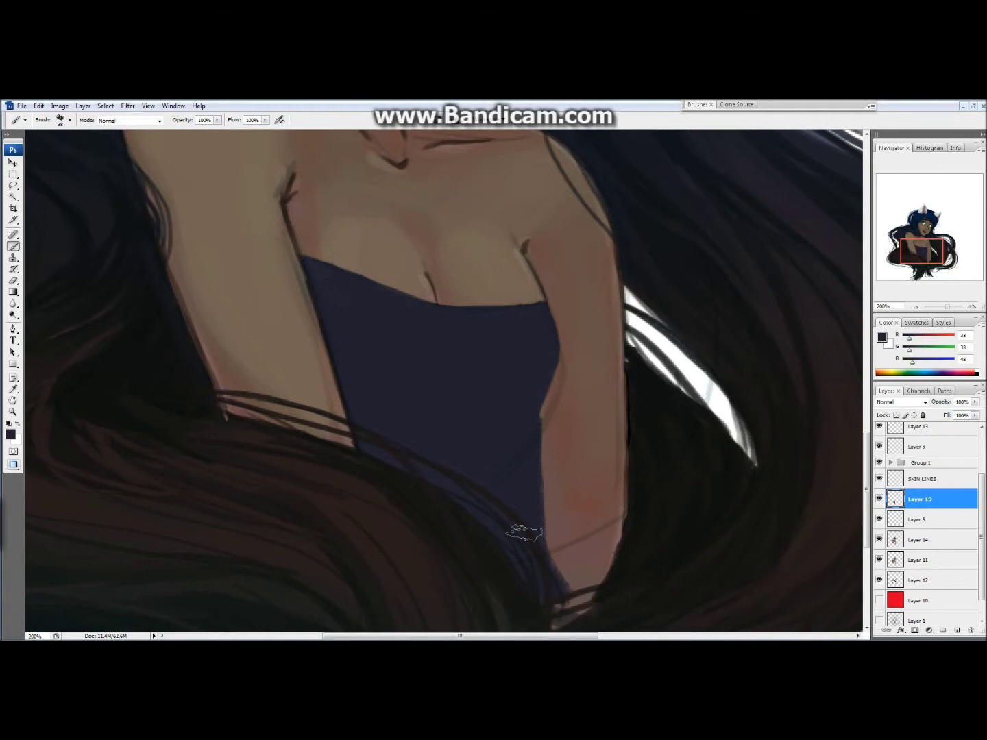
{"action": "key", "text": "ctrl+minus"}
{"action": "scroll", "coordinate": [525, 404], "scroll_direction": "down", "scroll_amount": 1}
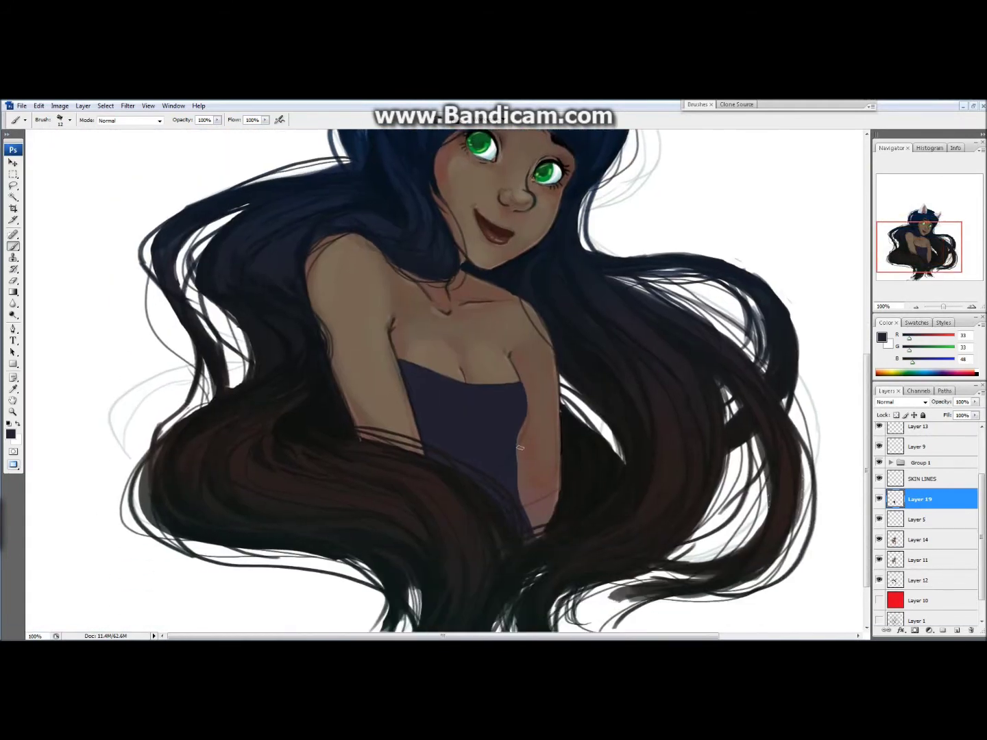
Shade the bodice on a new layer with darker navy (21, 19, 40), undo the last stroke, and merge it into the bodice layer.
{"action": "scroll", "coordinate": [518, 499], "scroll_direction": "up", "scroll_amount": 3}
{"action": "scroll", "coordinate": [771, 409], "scroll_direction": "down", "scroll_amount": 1}
{"action": "mouse_move", "coordinate": [398, 431]}
{"action": "left_mouse_down"}
{"action": "mouse_move", "coordinate": [480, 521]}
{"action": "mouse_move", "coordinate": [463, 476]}
{"action": "left_mouse_up"}
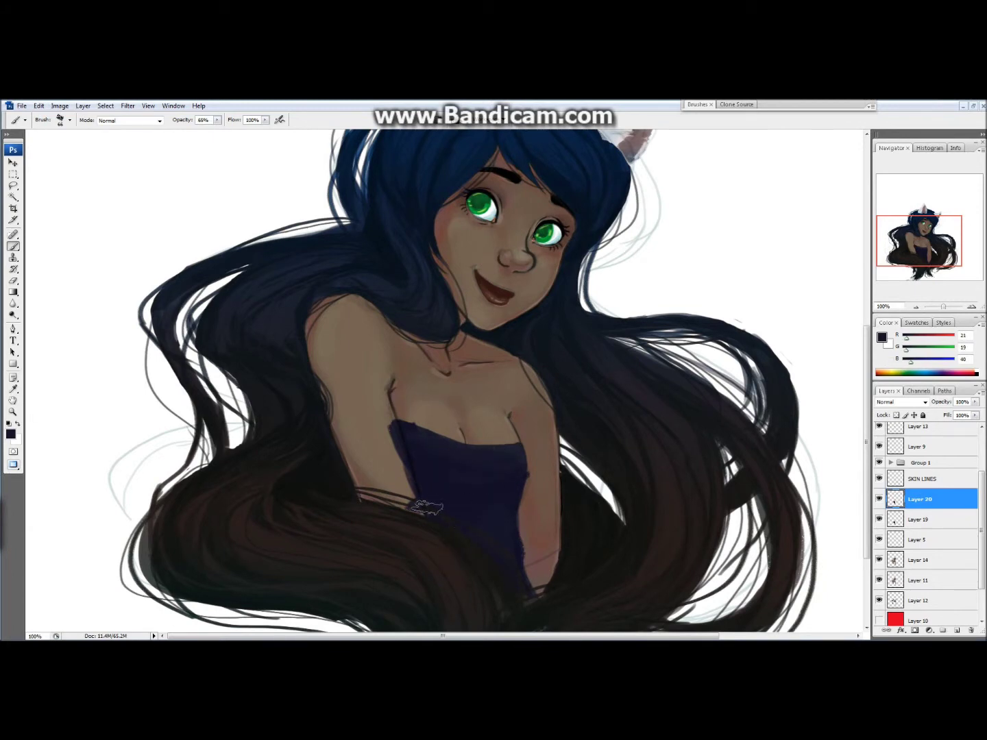
{"action": "key", "text": "ctrl+z"}
{"action": "key", "text": "ctrl+e"}
Shift the bodice's hue towards deep blue with Hue/Saturation, using saturation +20 and lightness -27.
{"action": "key", "text": "ctrl+u"}
{"action": "left_click_drag", "start_coordinate": [219, 264], "coordinate": [265, 265]}
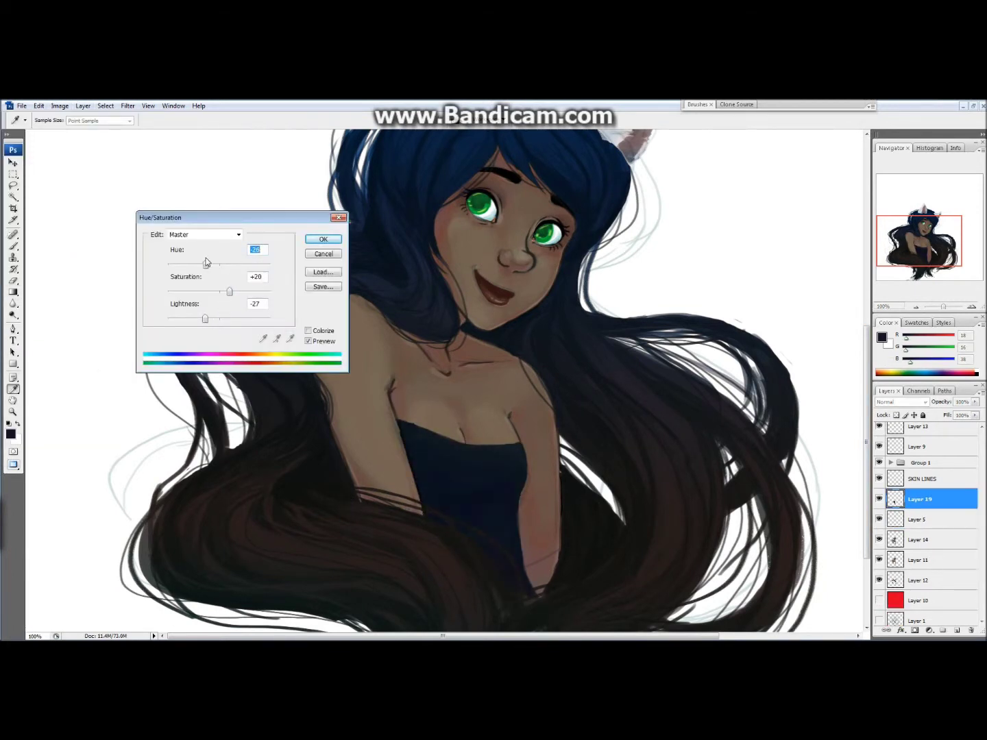
{"action": "key", "text": "Return"}
Stamp a bright green (18, 214, 38) ornamental pattern onto the bodice on a new layer and set it to Screen.
{"action": "left_click", "coordinate": [401, 388]}
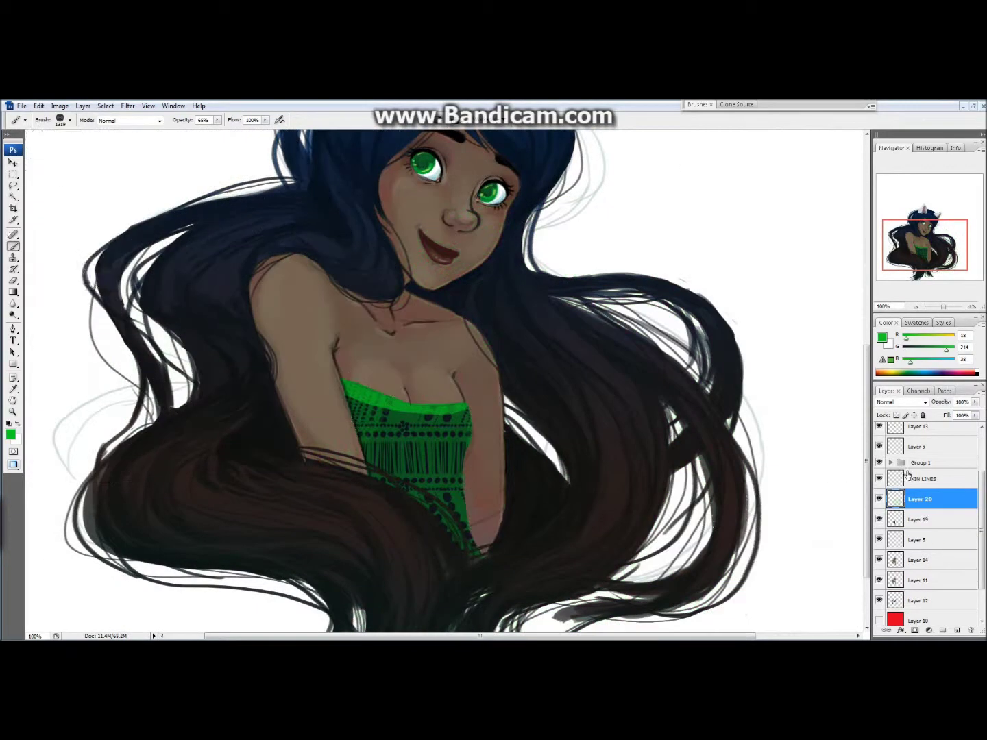
{"action": "left_click", "coordinate": [105, 105]}
{"action": "key", "text": "Escape"}
{"action": "left_click", "coordinate": [909, 403]}
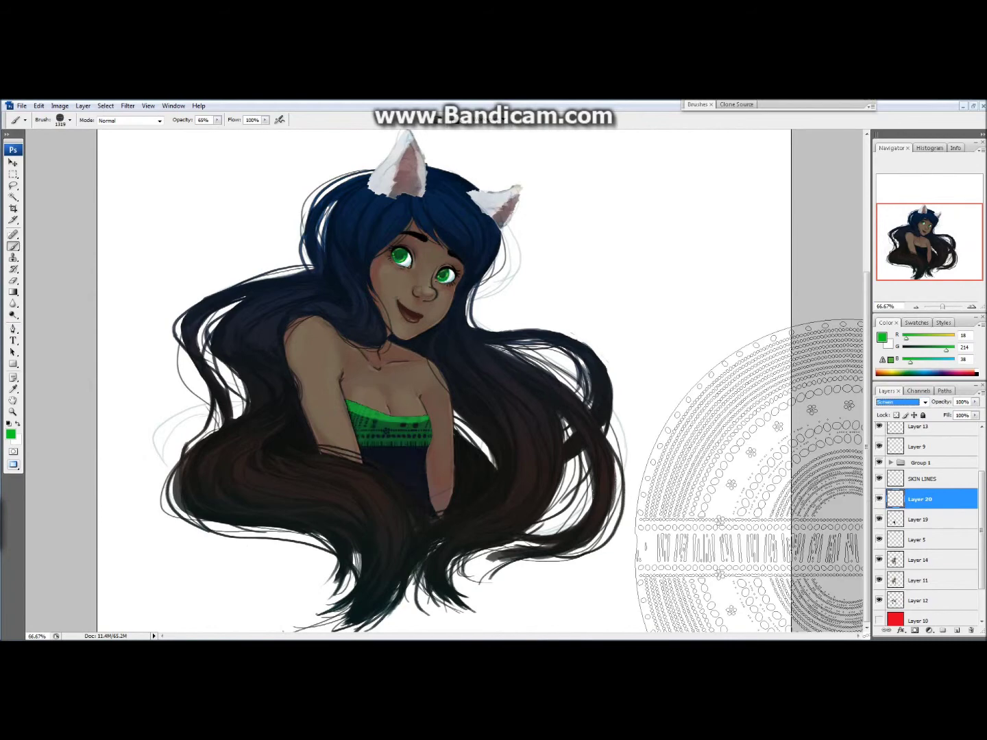
Duplicate the bodice layer above the green pattern and set the copy to Darker Color at 56% opacity.
{"action": "left_click", "coordinate": [932, 520]}
{"action": "key", "text": "ctrl+j"}
{"action": "left_click_drag", "start_coordinate": [933, 513], "coordinate": [932, 497]}
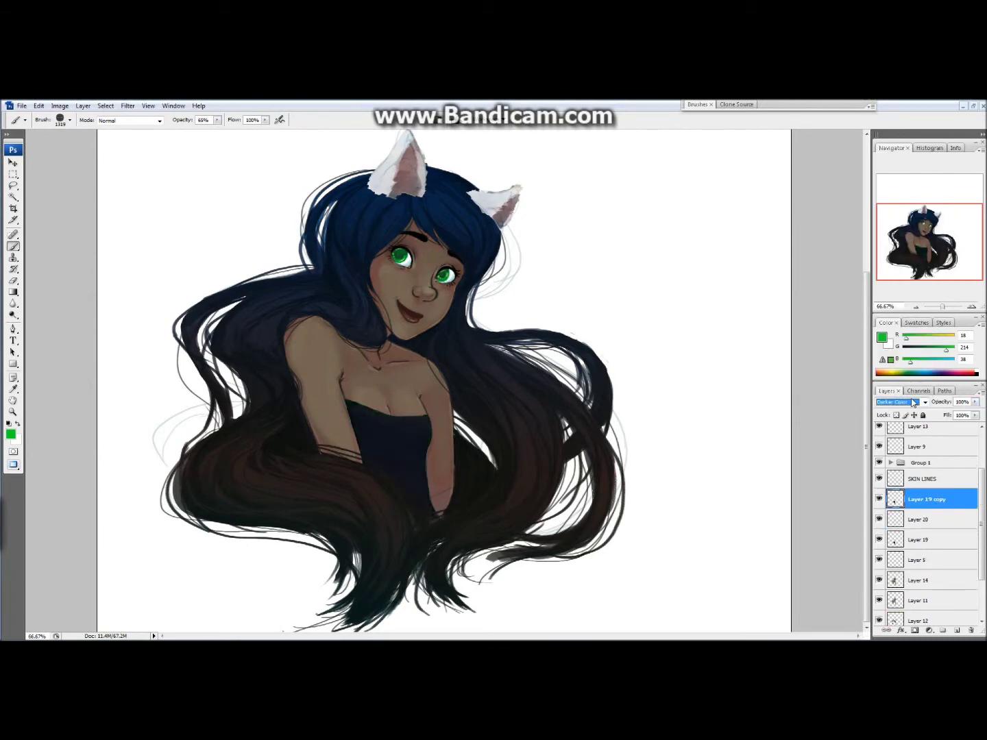
{"action": "left_click", "coordinate": [932, 519]}
{"action": "left_click", "coordinate": [902, 403]}
{"action": "left_click", "coordinate": [905, 312]}
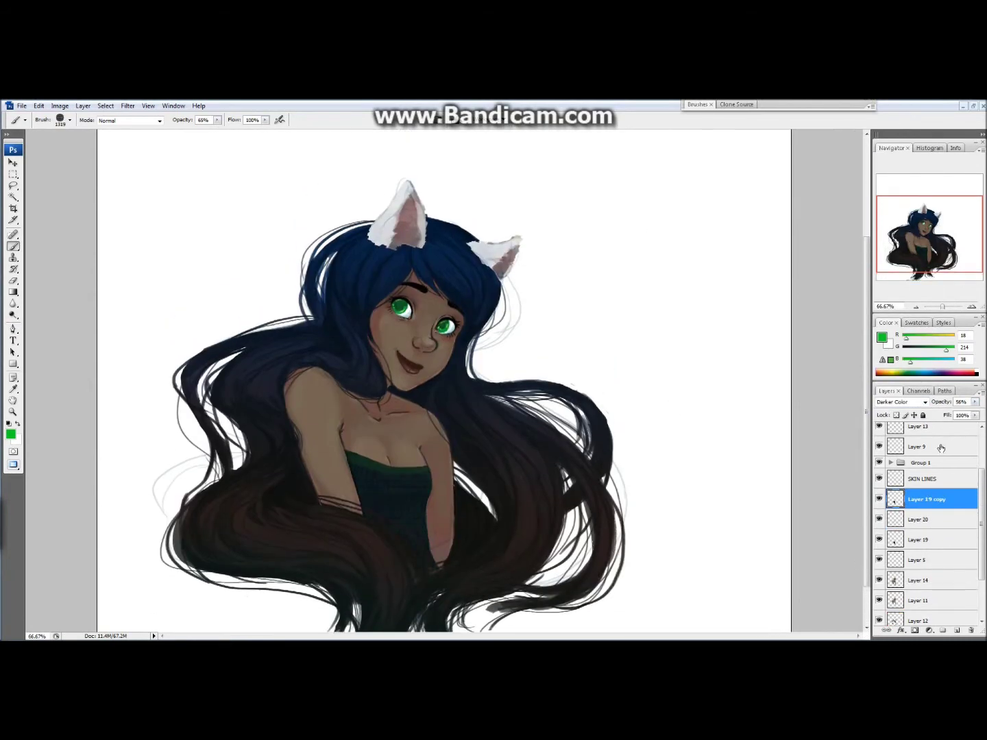
Recolour the blue hair to dark green with Hue/Saturation.
{"action": "left_click", "coordinate": [58, 105]}
{"action": "left_click", "coordinate": [144, 199]}
{"action": "left_click_drag", "start_coordinate": [677, 323], "coordinate": [691, 331]}
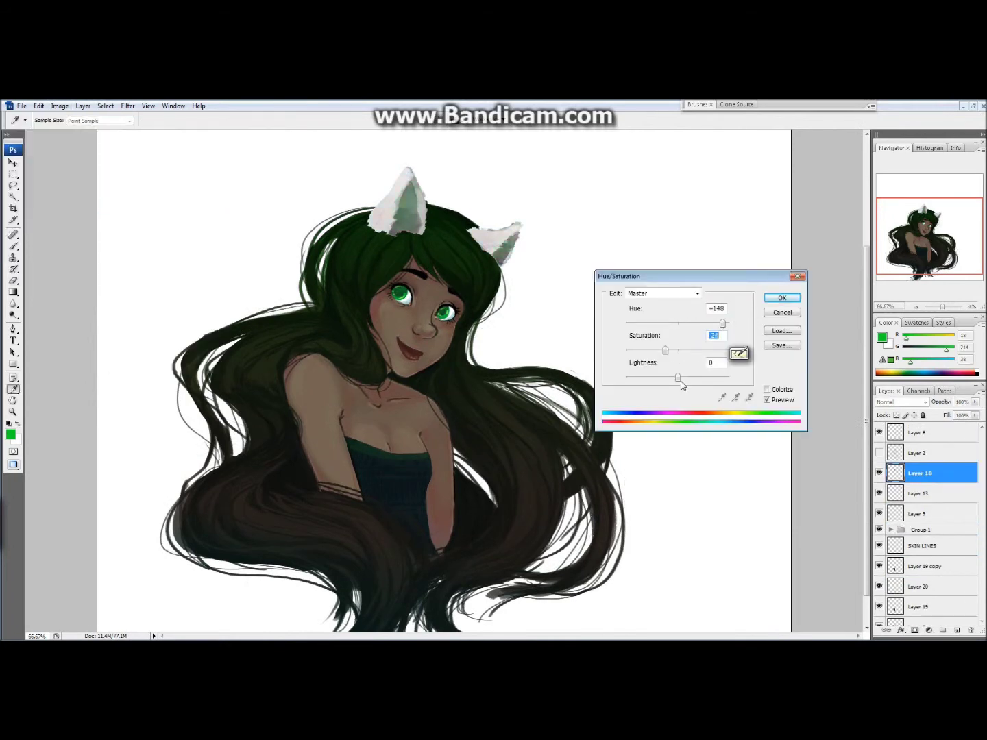
Recolour the ears with hue +150, saturation -22 and lightness -4, and shift the smaller ear slightly towards the head.
{"action": "left_click_drag", "start_coordinate": [678, 378], "coordinate": [676, 378]}
{"action": "left_click_drag", "start_coordinate": [723, 324], "coordinate": [665, 350]}
{"action": "left_click_drag", "start_coordinate": [676, 377], "coordinate": [675, 378]}
{"action": "left_click", "coordinate": [767, 399]}
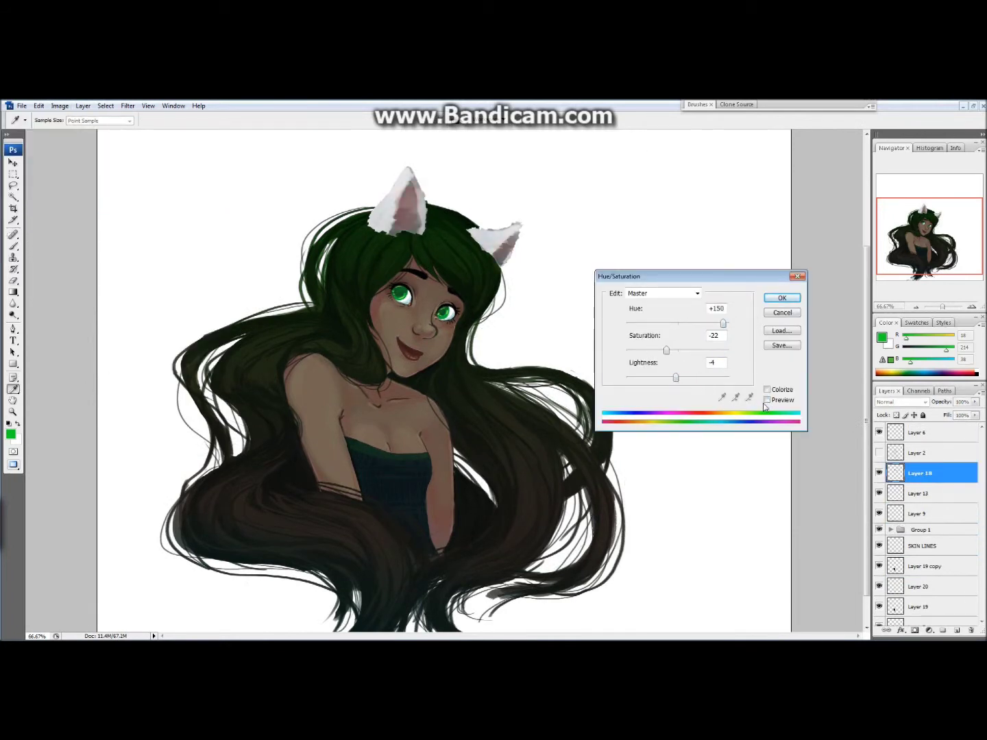
{"action": "key", "text": "Return"}
{"action": "key", "text": "ctrl+d"}
{"action": "key", "text": "c"}
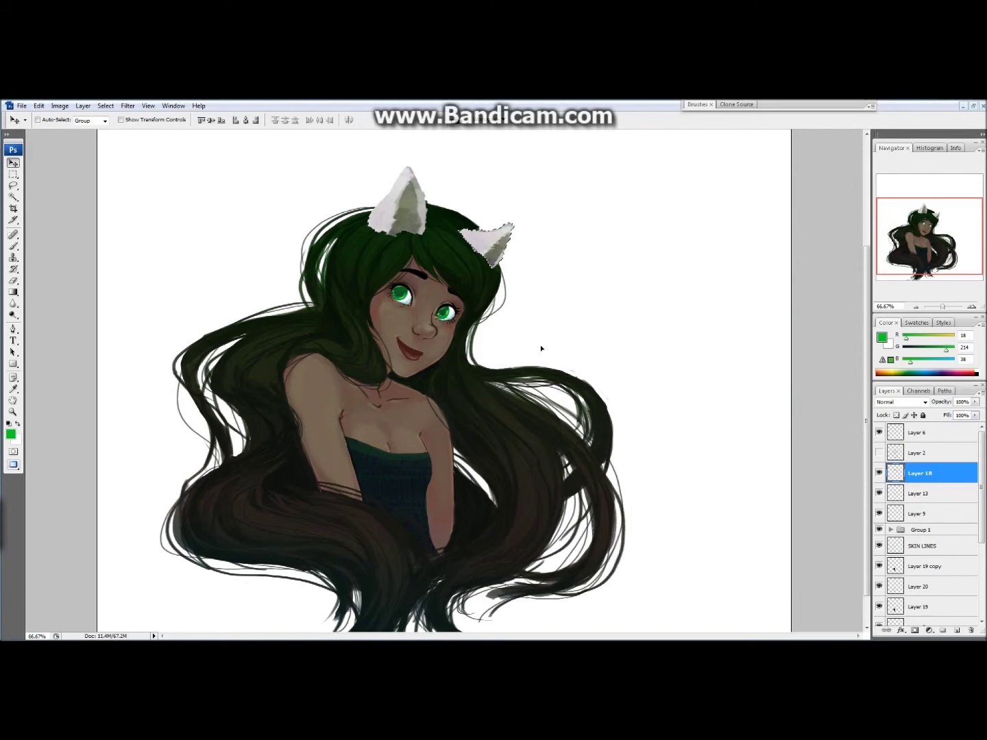
Crop the canvas closely around the figure, trimming the empty white space on all sides.
{"action": "key", "text": "ctrl+minus"}
{"action": "left_click_drag", "start_coordinate": [183, 229], "coordinate": [674, 631]}
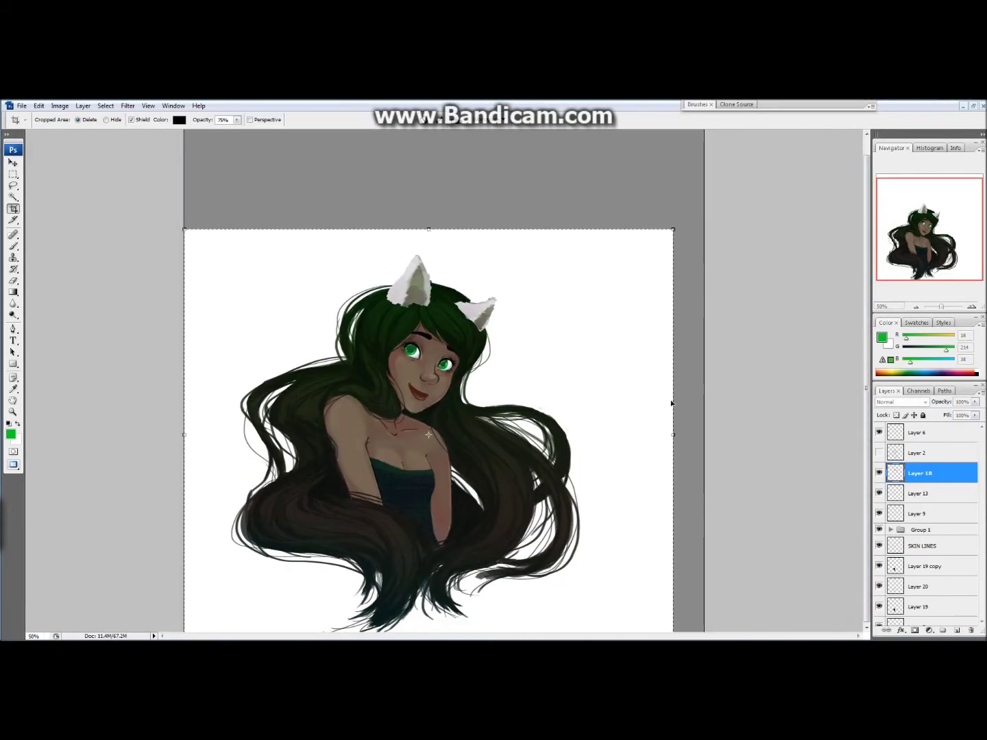
{"action": "key", "text": "Return"}
{"action": "left_click_drag", "start_coordinate": [213, 172], "coordinate": [671, 586]}
{"action": "key", "text": "Return"}
Stamp a large dark green (18, 102, 38) circular ornament behind the figure on a new layer above Layer 10, using a 1319 px brush.
{"action": "key", "text": "b"}
{"action": "left_click", "coordinate": [918, 606]}
{"action": "scroll", "coordinate": [982, 582], "scroll_direction": "down", "scroll_amount": 3}
{"action": "key", "text": "ctrl+v"}
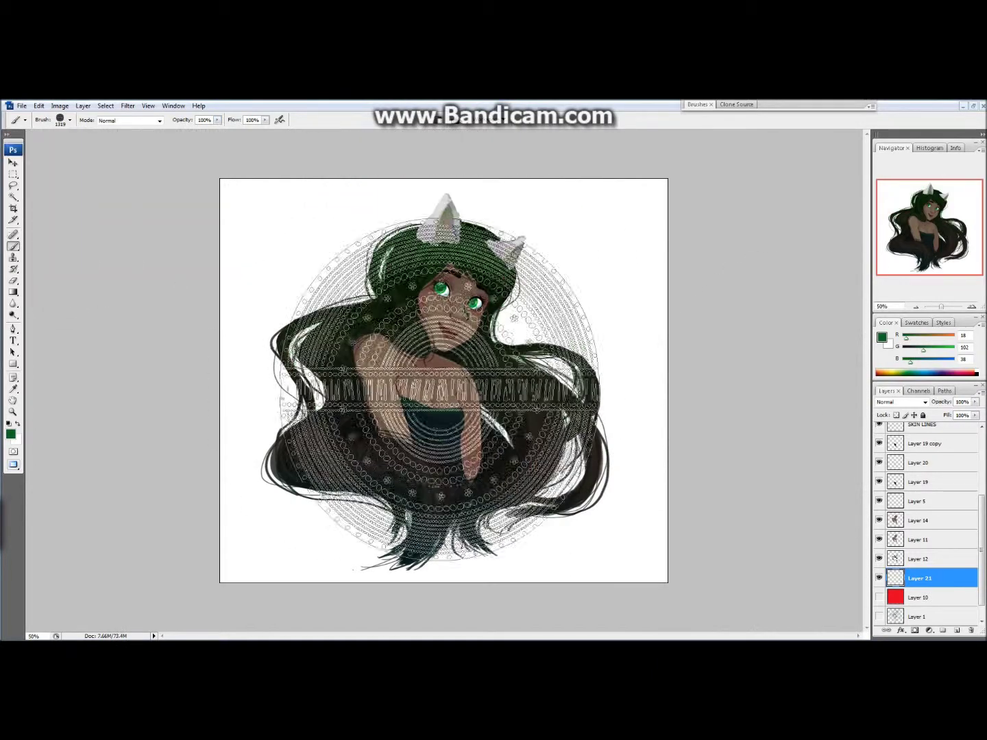
Desaturate and lighten the circular background ornament to a pale grey-green.
{"action": "left_click", "coordinate": [60, 106]}
{"action": "left_click", "coordinate": [138, 218]}
{"action": "mouse_move", "coordinate": [678, 324]}
{"action": "left_mouse_down"}
{"action": "mouse_move", "coordinate": [633, 324]}
{"action": "mouse_move", "coordinate": [678, 322]}
{"action": "left_mouse_up"}
{"action": "left_click_drag", "start_coordinate": [678, 350], "coordinate": [712, 378]}
{"action": "key", "text": "Return"}
{"action": "key", "text": "v"}
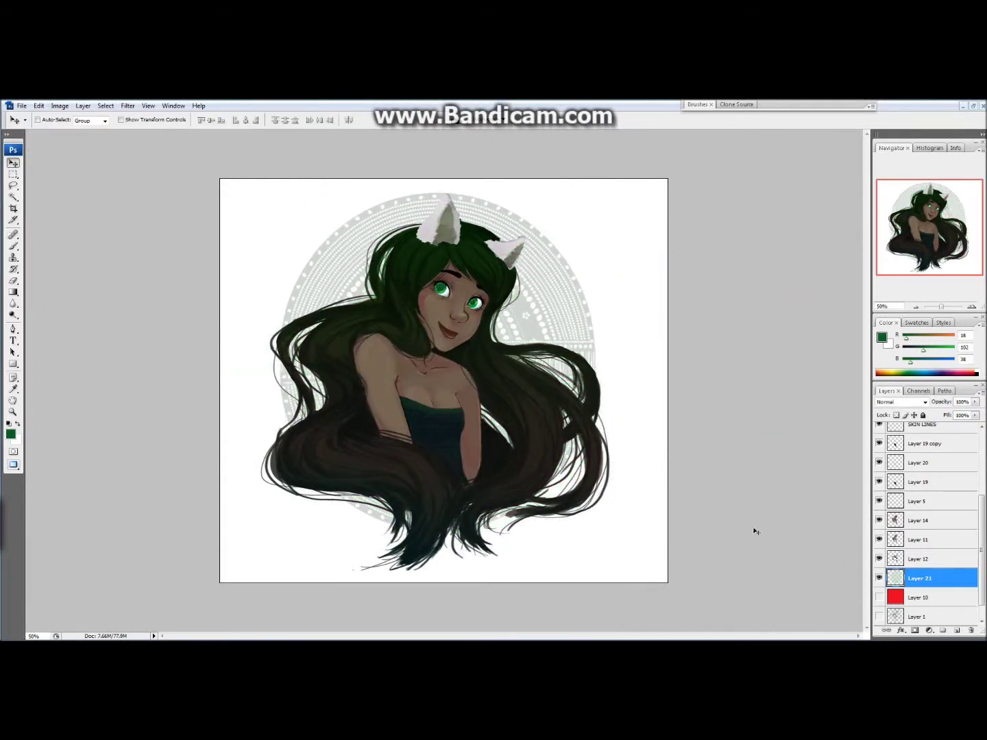
{"action": "key", "text": "ctrl+plus"}
{"action": "left_click", "coordinate": [59, 120]}
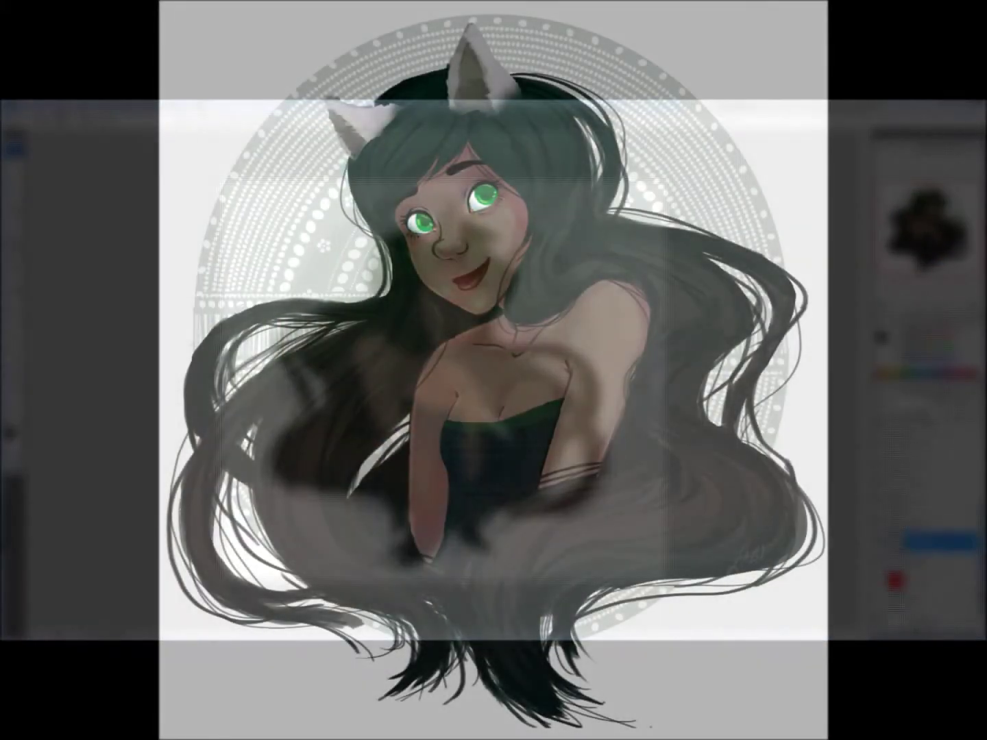